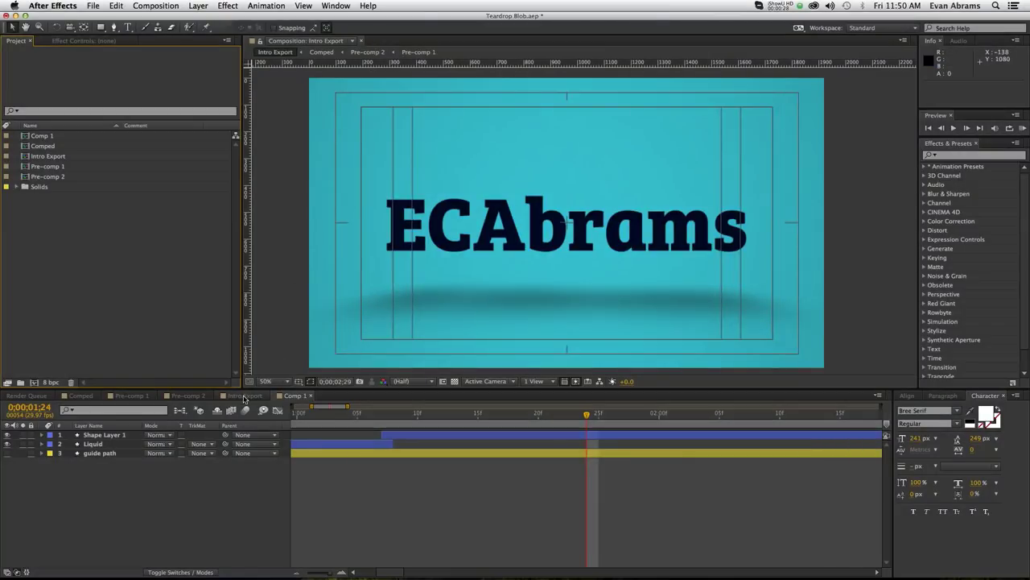
Step: Scrub through the animation in the Intro Export composition to about 0;00;01;18
{"action": "left_click", "coordinate": [249, 396]}
{"action": "left_click_drag", "start_coordinate": [448, 414], "coordinate": [495, 415]}
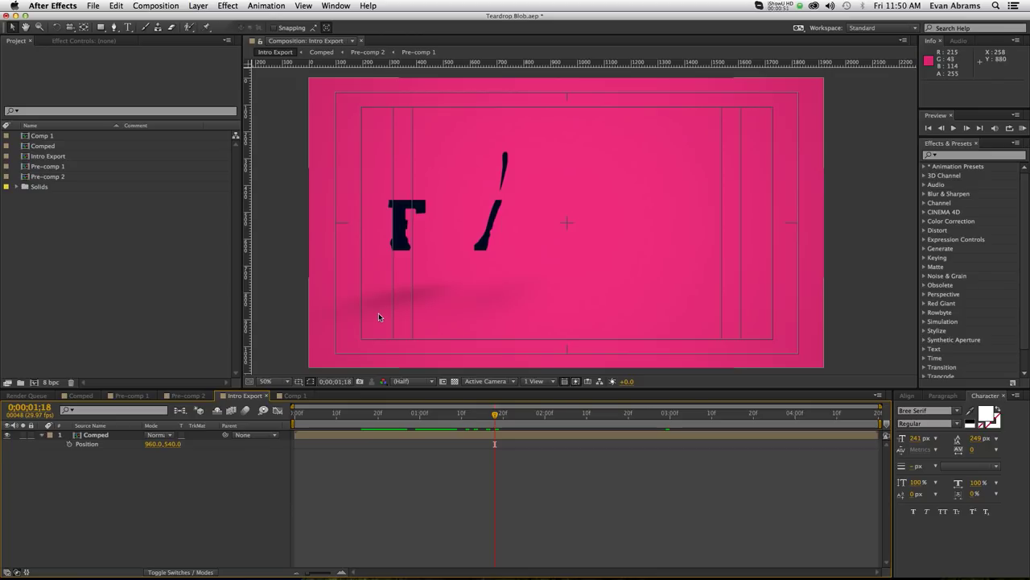
Step: Create a new composition named Comp 2 with the HDTV 1080 29.97 preset and a duration of 0;00;29;26
{"action": "left_click", "coordinate": [105, 217]}
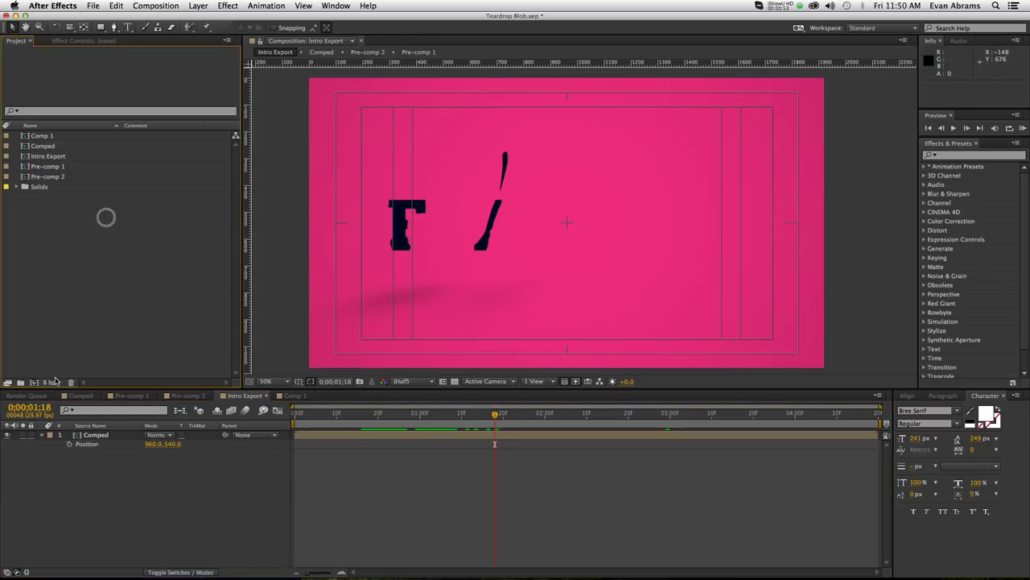
{"action": "left_click", "coordinate": [34, 382]}
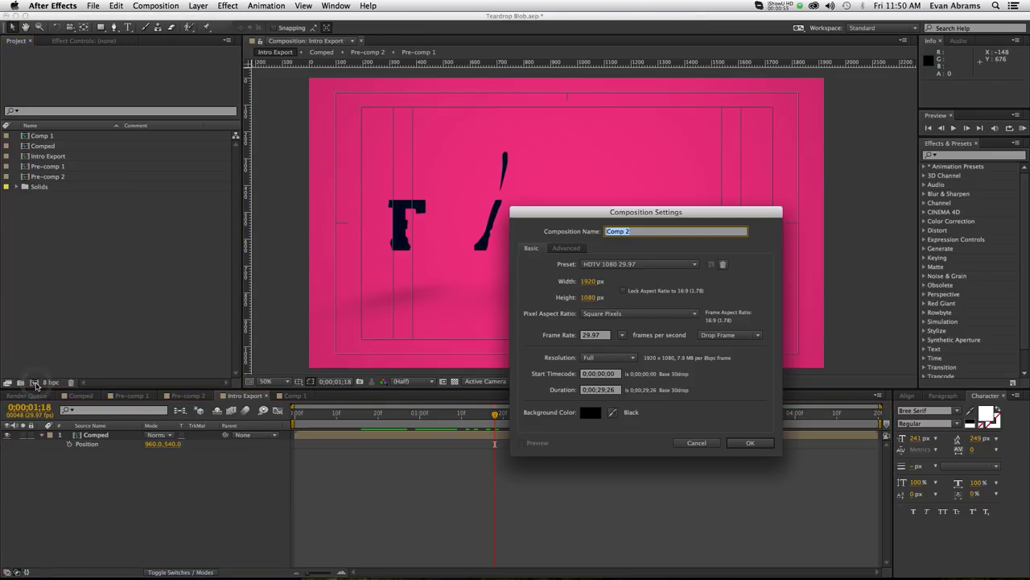
{"action": "key", "text": "Return"}
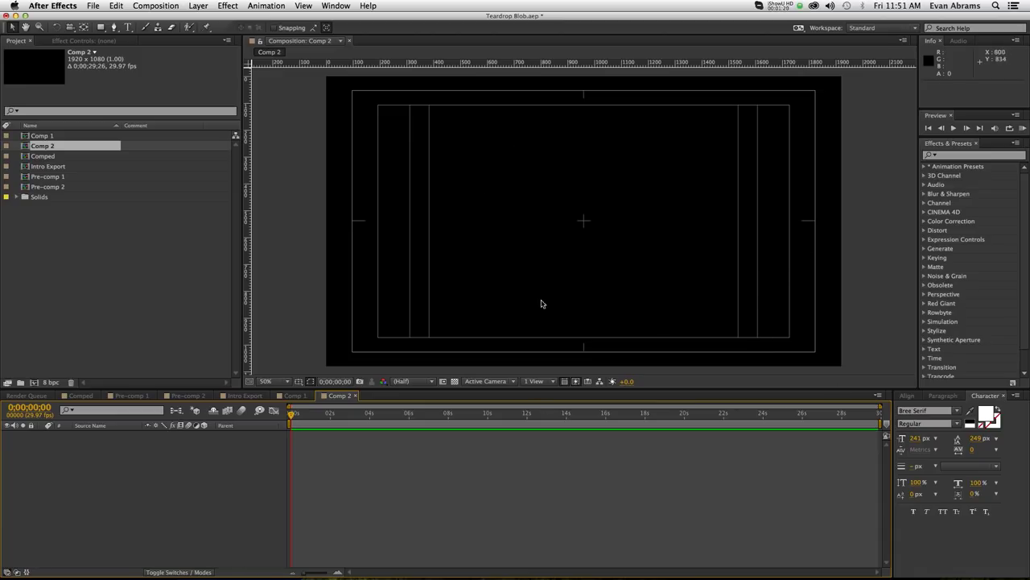
Step: Set up the Pen tool to draw shapes with no fill and a solid white 2 px stroke
{"action": "left_click", "coordinate": [115, 28]}
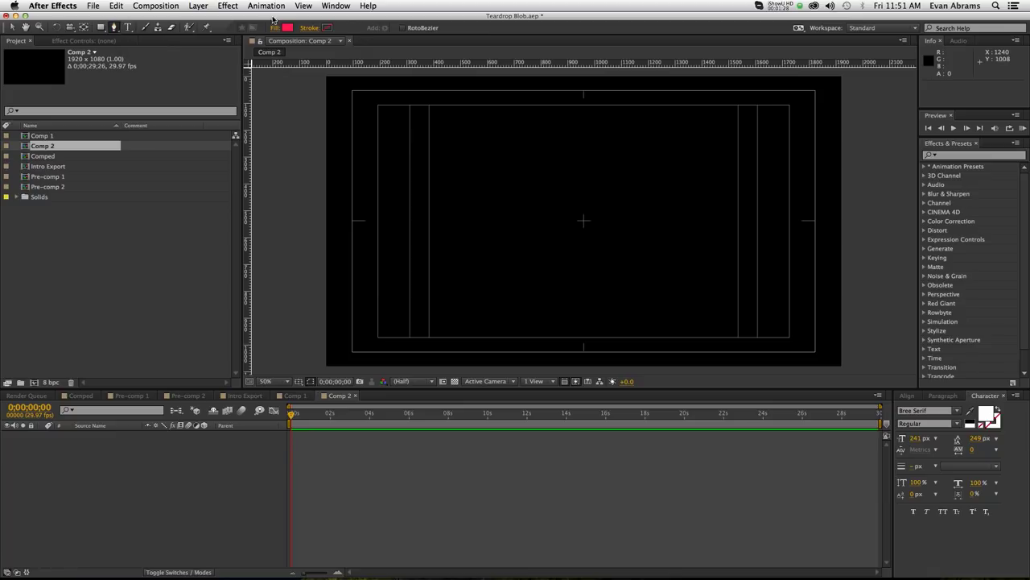
{"action": "left_click", "coordinate": [274, 28]}
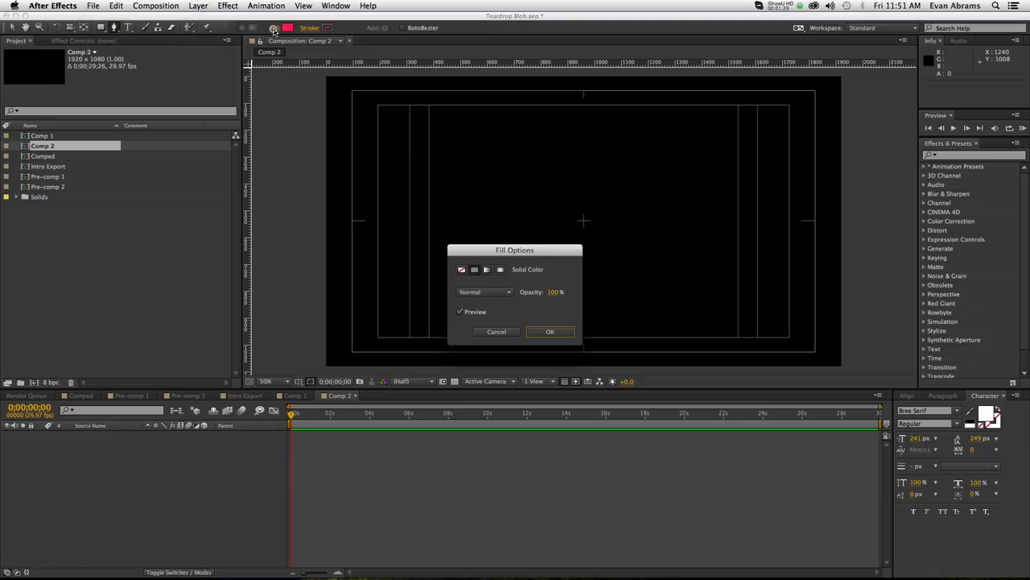
{"action": "left_click", "coordinate": [541, 330]}
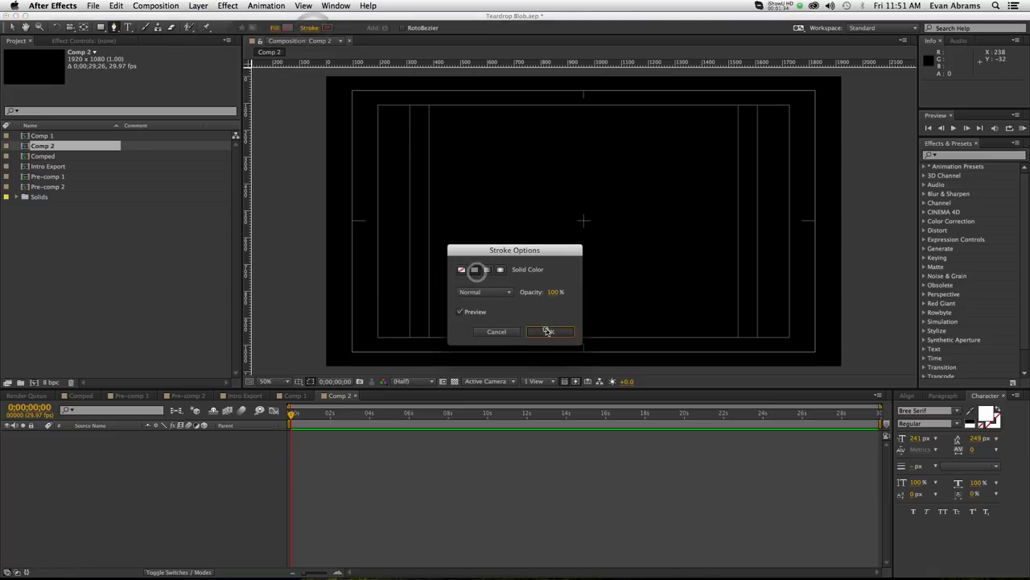
{"action": "left_click", "coordinate": [547, 330]}
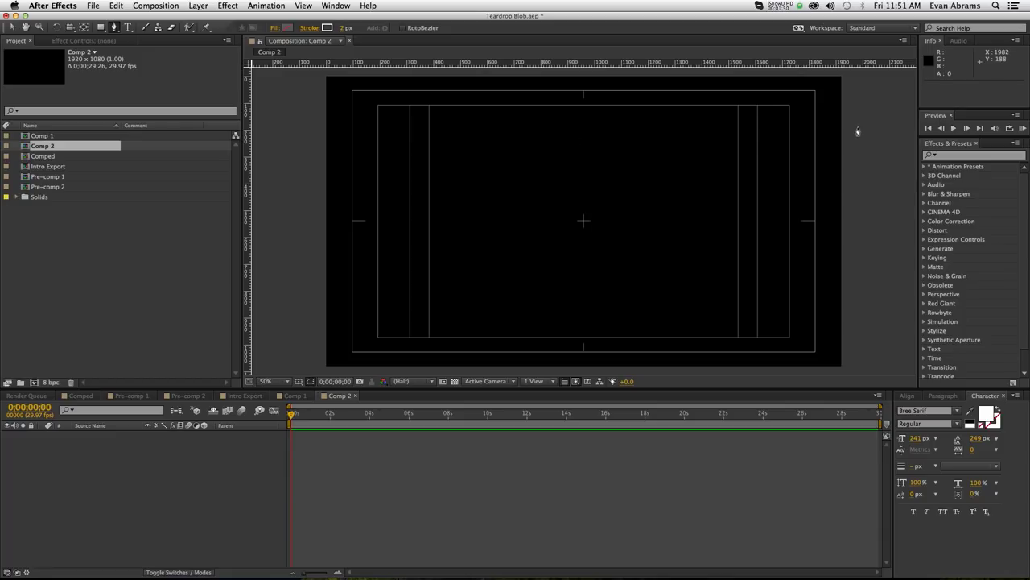
Step: Draw an open, winding four-point path with smooth curves from beyond the frame's right edge to the composition's centre
{"action": "left_click_drag", "start_coordinate": [857, 146], "coordinate": [788, 108]}
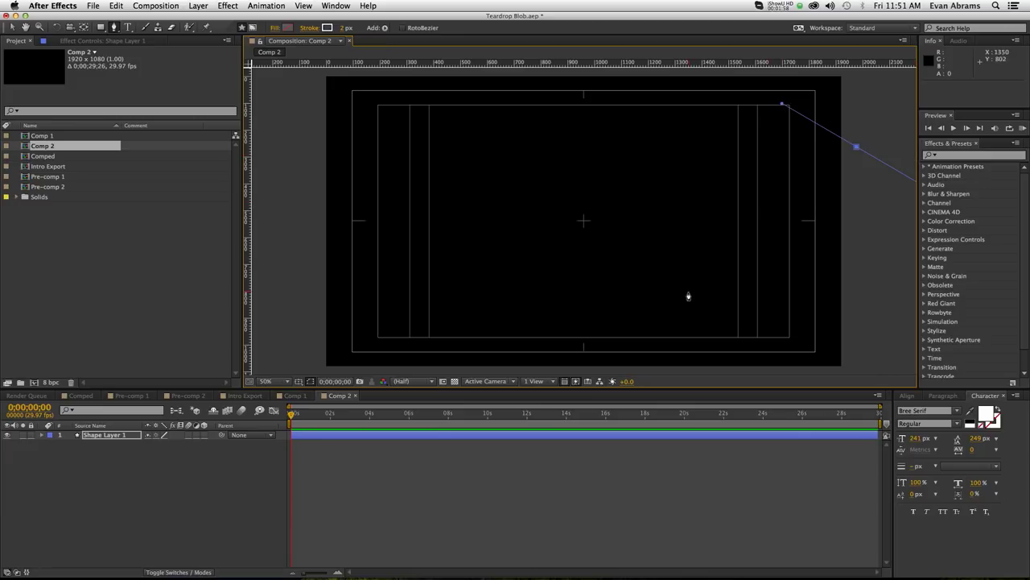
{"action": "left_click_drag", "start_coordinate": [651, 294], "coordinate": [529, 241]}
{"action": "left_click_drag", "start_coordinate": [433, 168], "coordinate": [422, 126]}
{"action": "left_click_drag", "start_coordinate": [582, 220], "coordinate": [776, 104]}
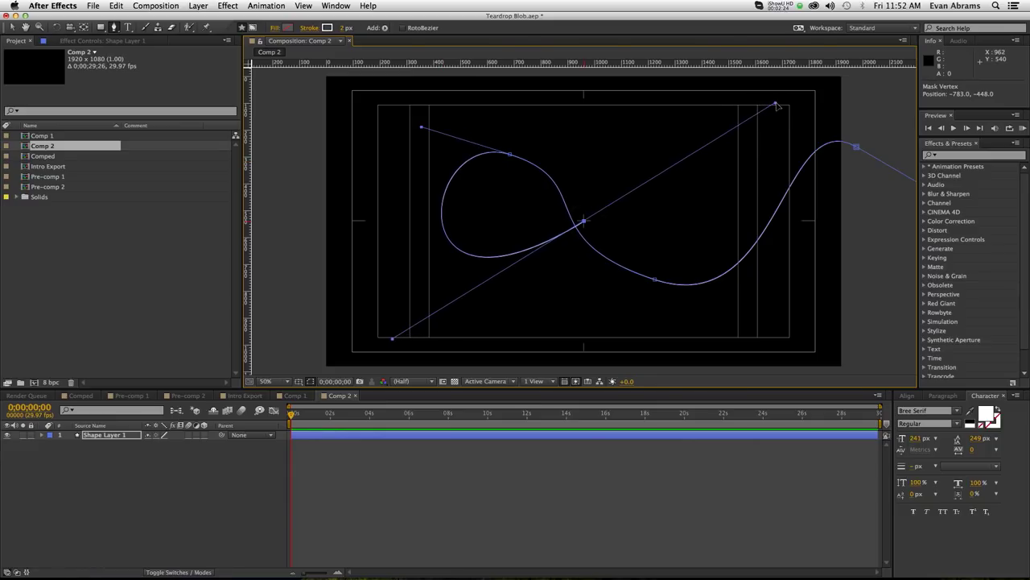
Step: Reshape the path's middle points and handles into a sweeping S-curve, keeping its end point at the composition's centre
{"action": "left_click_drag", "start_coordinate": [510, 153], "coordinate": [530, 137]}
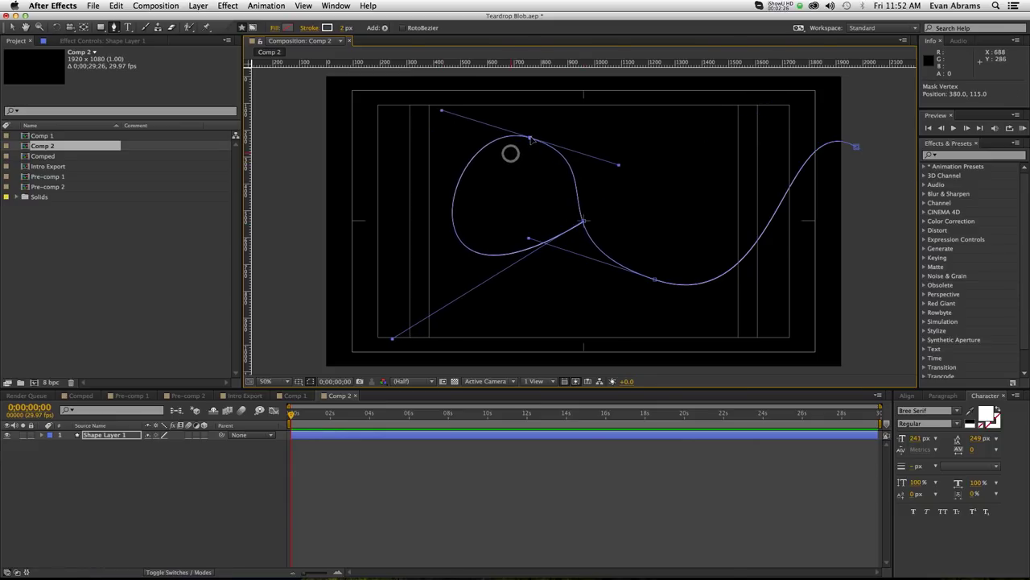
{"action": "left_click_drag", "start_coordinate": [442, 113], "coordinate": [376, 97]}
{"action": "left_click_drag", "start_coordinate": [584, 221], "coordinate": [576, 234]}
{"action": "left_click", "coordinate": [655, 279]}
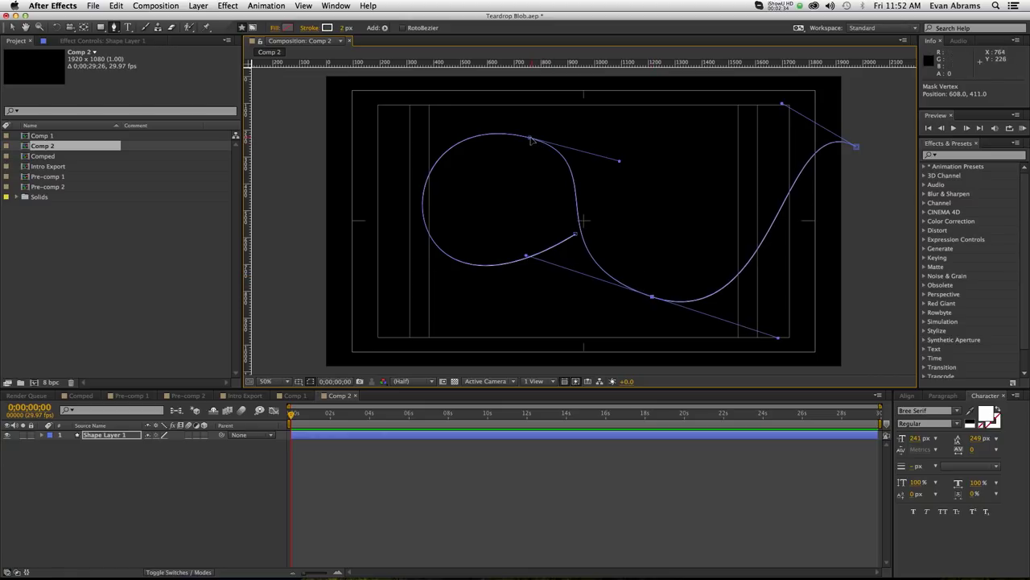
{"action": "left_click_drag", "start_coordinate": [530, 138], "coordinate": [649, 149]}
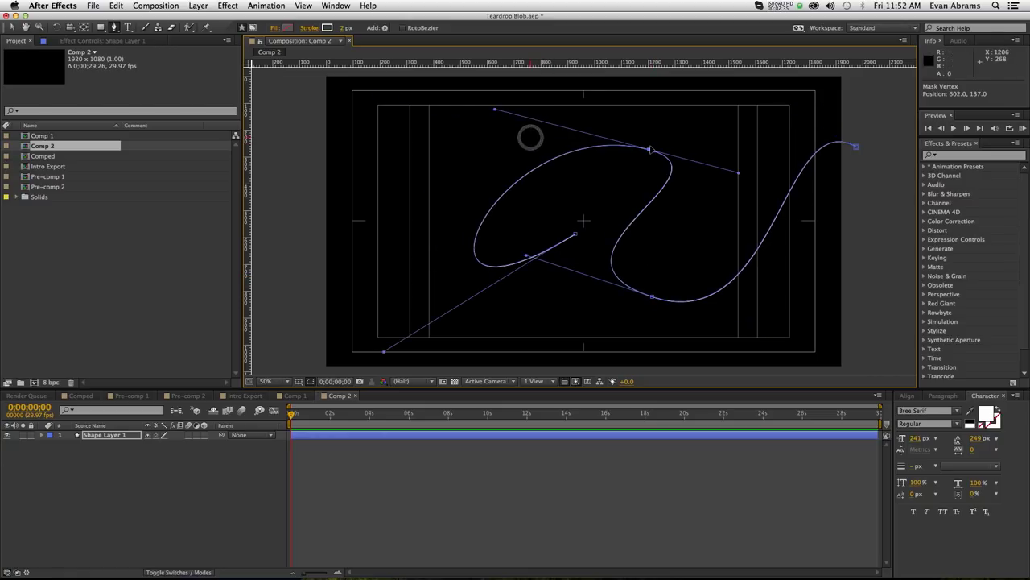
{"action": "left_click", "coordinate": [577, 231]}
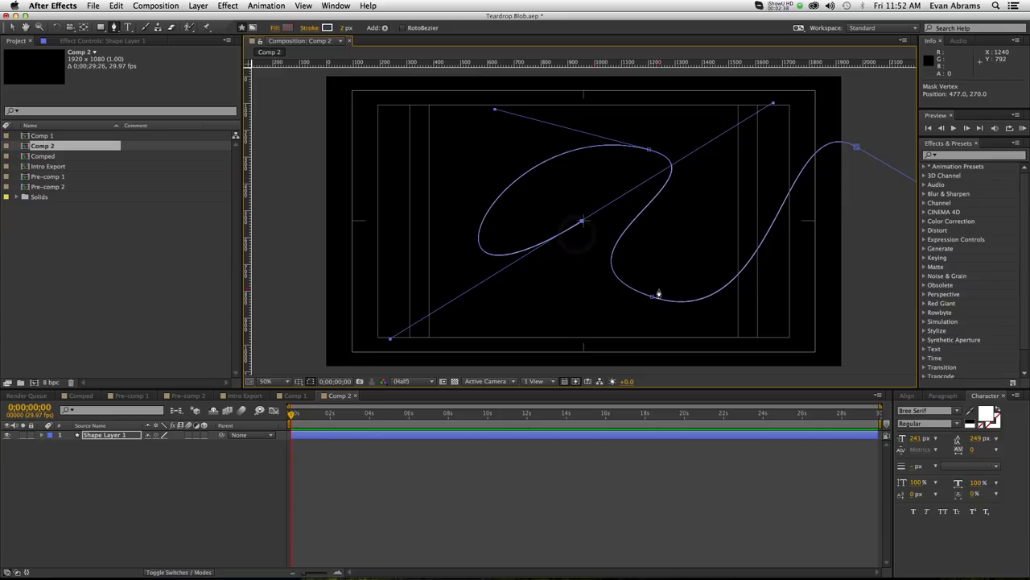
{"action": "left_click_drag", "start_coordinate": [653, 300], "coordinate": [529, 259]}
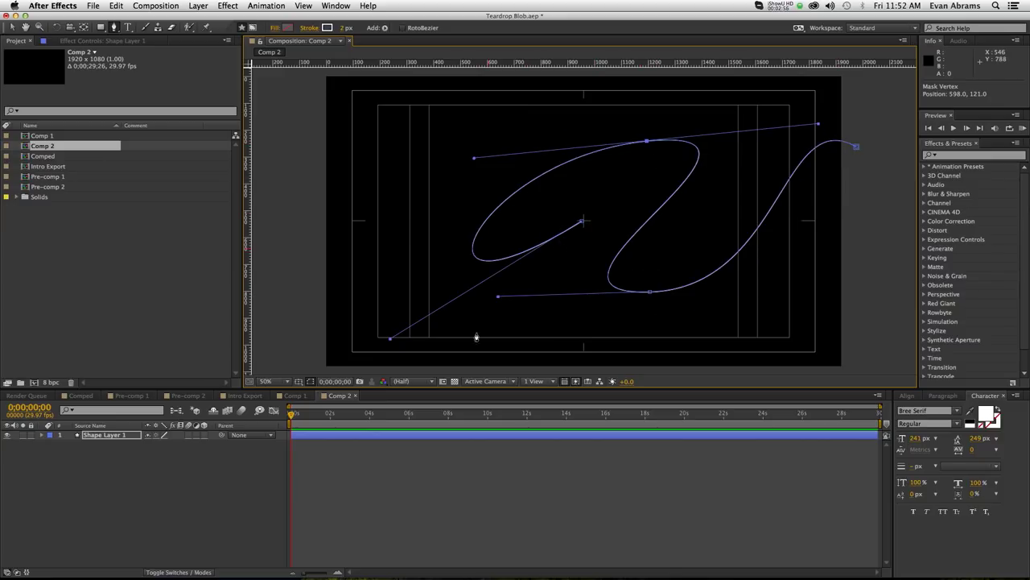
Step: Move the path's starting point slightly up and outward beyond the frame, adjust its curve handle, and deselect the shape layer
{"action": "left_click", "coordinate": [261, 472]}
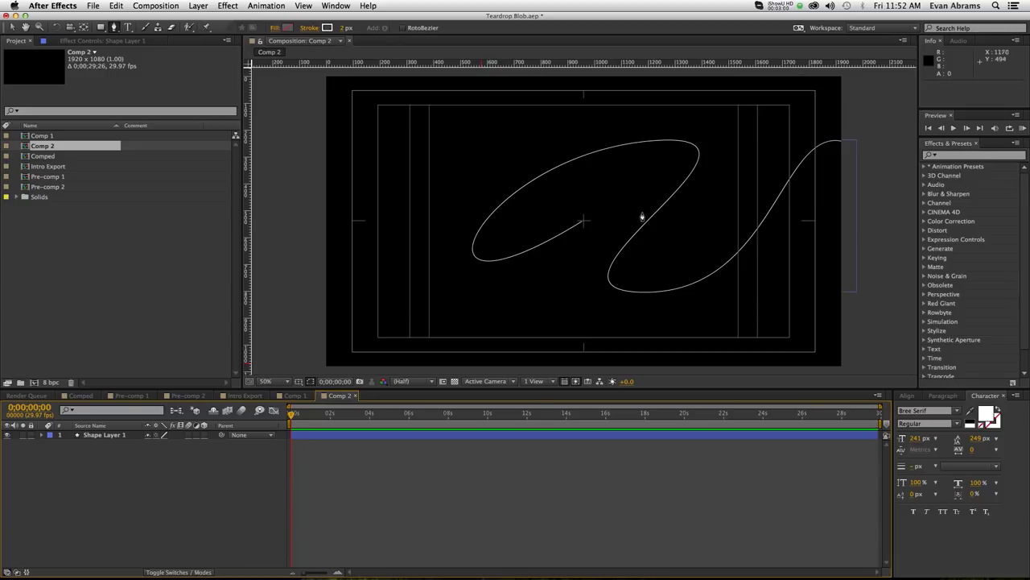
{"action": "key", "text": "v"}
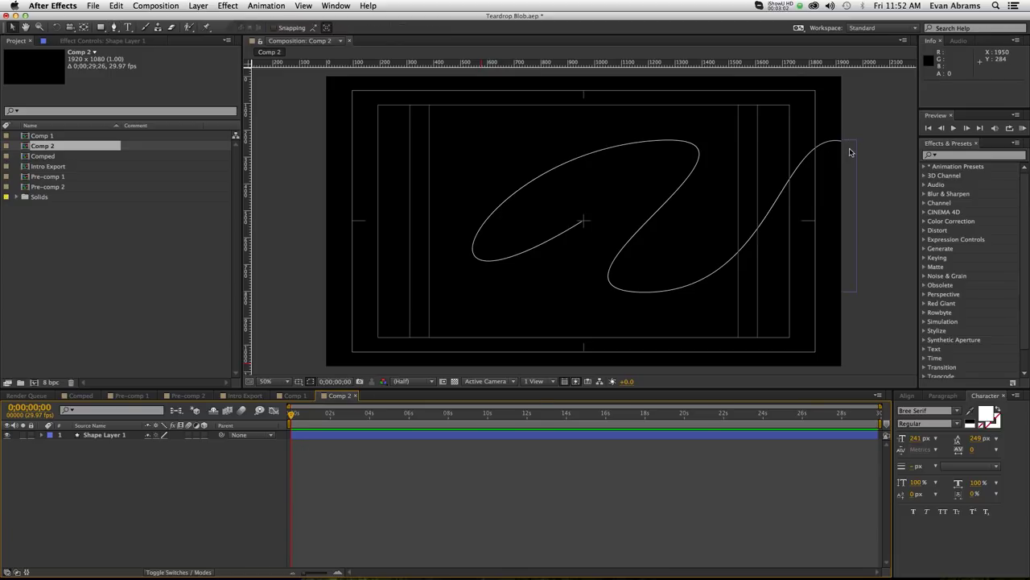
{"action": "left_click", "coordinate": [850, 150]}
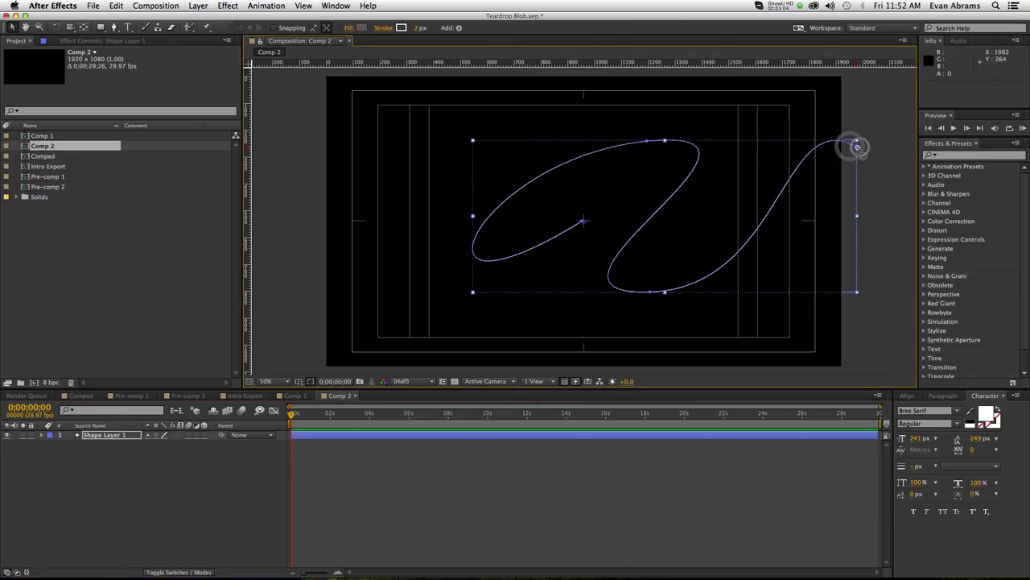
{"action": "left_click", "coordinate": [858, 145]}
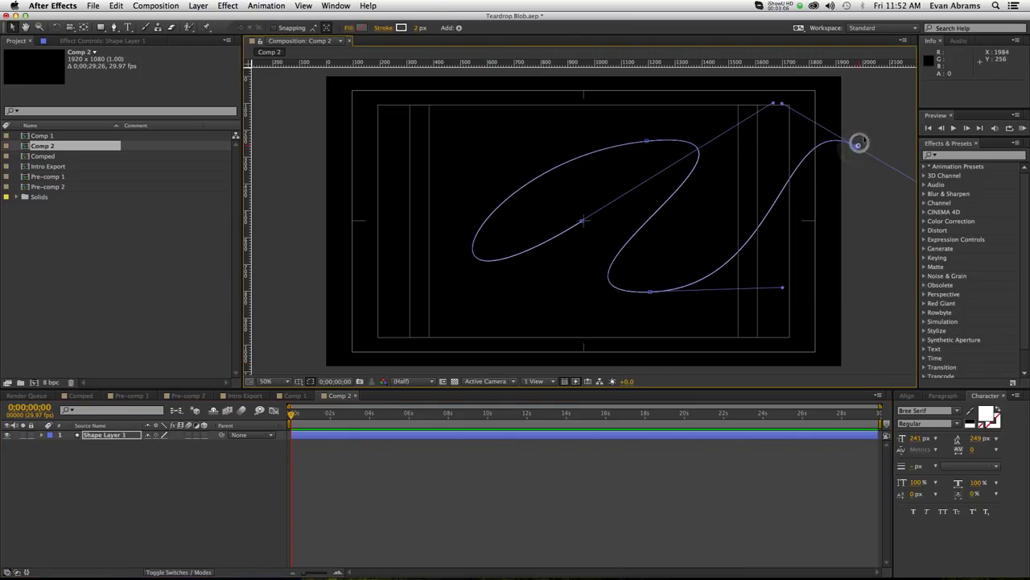
{"action": "left_click_drag", "start_coordinate": [859, 144], "coordinate": [863, 134]}
{"action": "left_click_drag", "start_coordinate": [791, 94], "coordinate": [727, 148]}
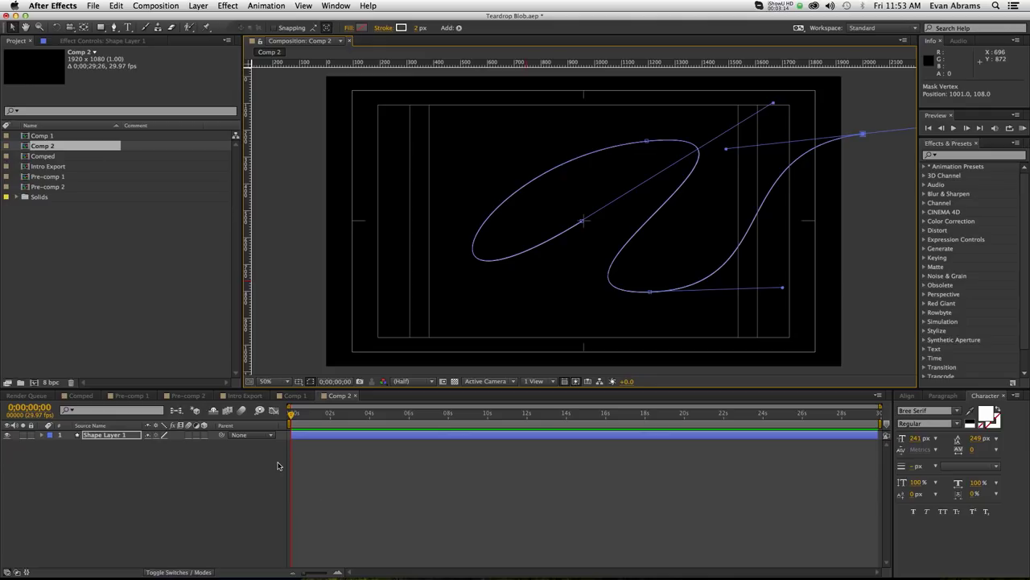
{"action": "left_click", "coordinate": [237, 466]}
{"action": "left_click", "coordinate": [127, 436]}
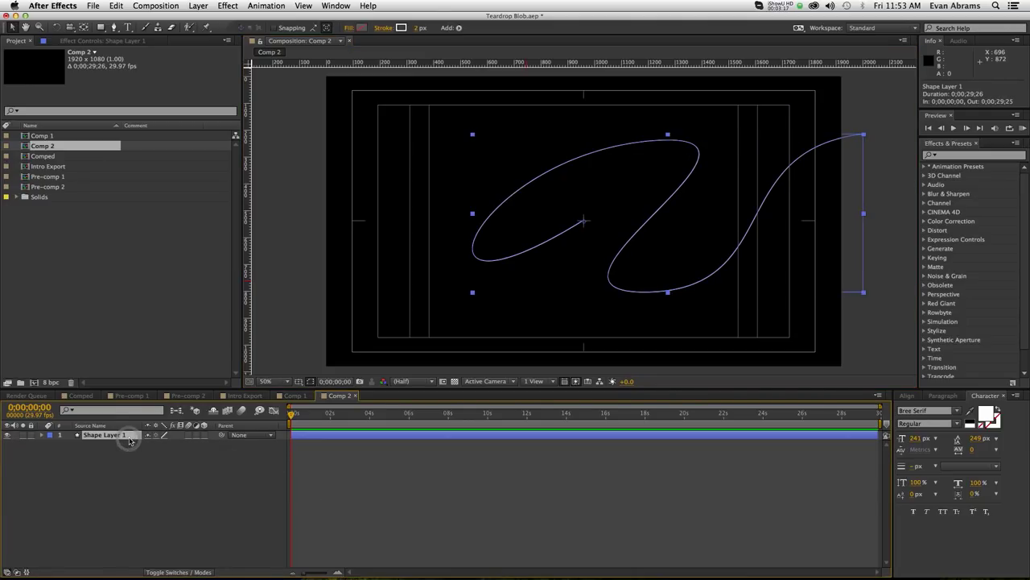
{"action": "left_click", "coordinate": [137, 466]}
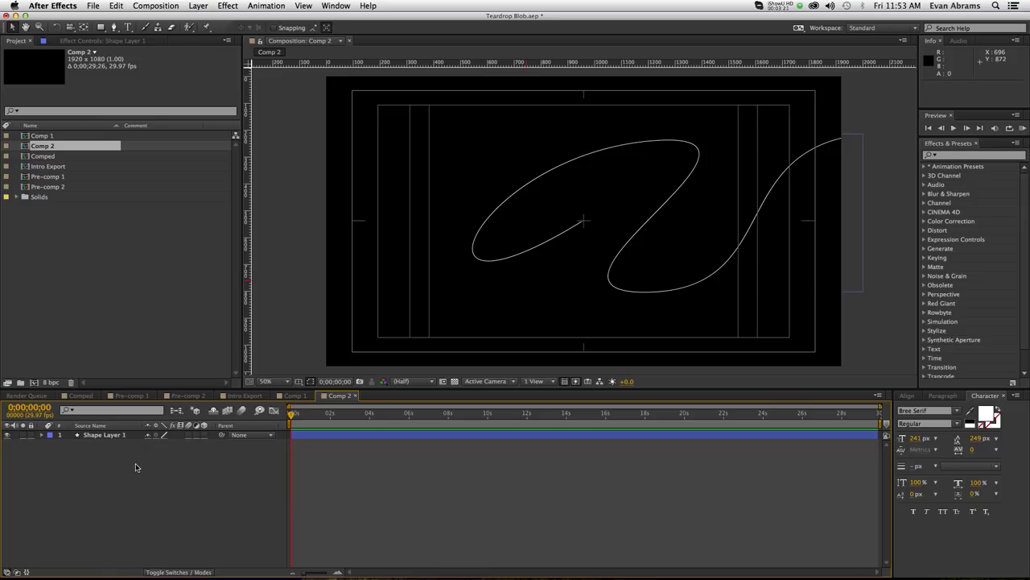
Step: Draw a closed four-point circle about 48 px wide around the composition's centre on a new shape layer with the Pen tool
{"action": "left_click", "coordinate": [115, 30]}
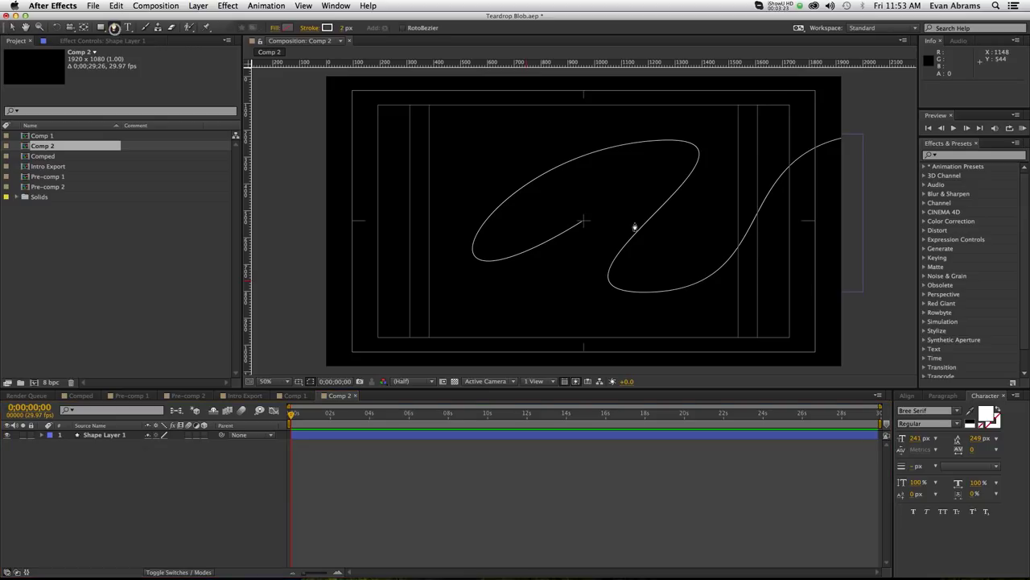
{"action": "scroll", "coordinate": [596, 217], "scroll_direction": "up", "scroll_amount": 6}
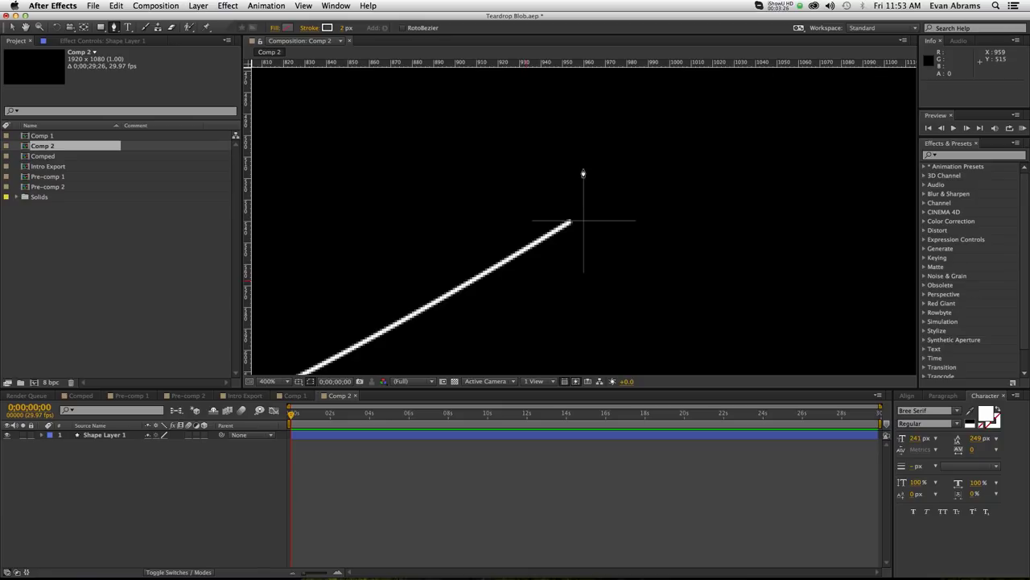
{"action": "left_click_drag", "start_coordinate": [583, 169], "coordinate": [622, 168]}
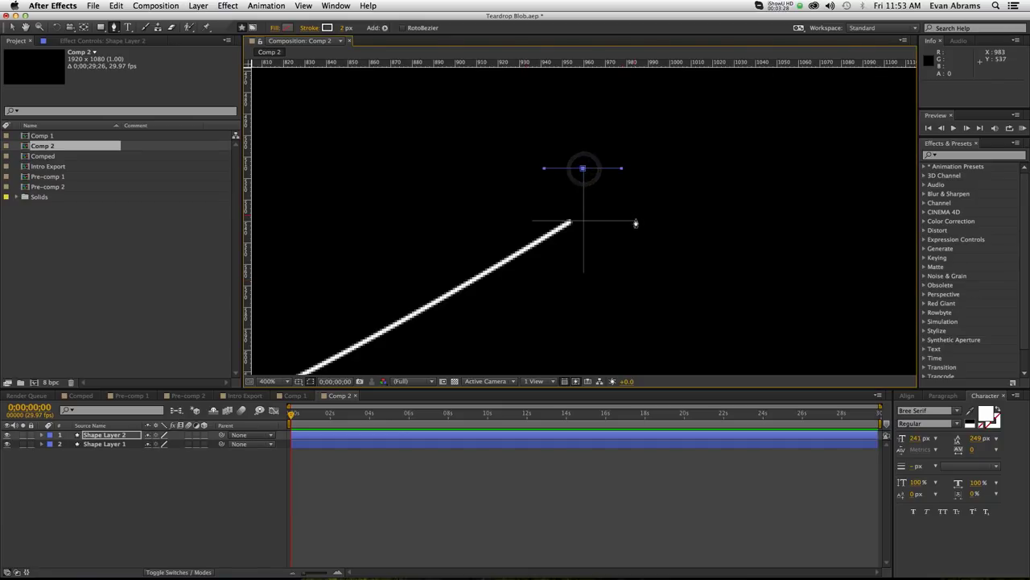
{"action": "left_click", "coordinate": [635, 232]}
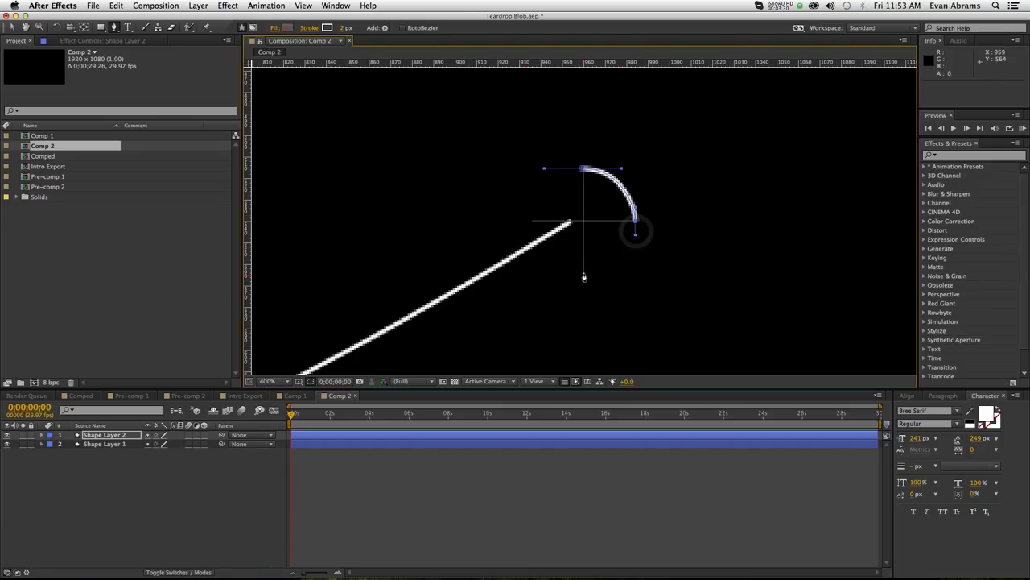
{"action": "left_click_drag", "start_coordinate": [584, 274], "coordinate": [553, 273]}
{"action": "left_click_drag", "start_coordinate": [532, 222], "coordinate": [532, 205]}
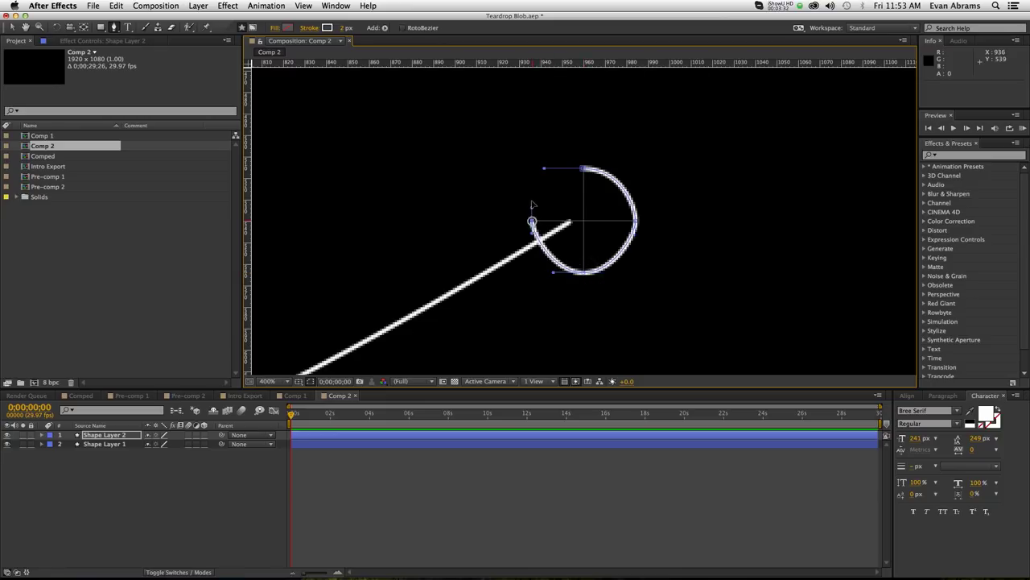
{"action": "left_click", "coordinate": [583, 169]}
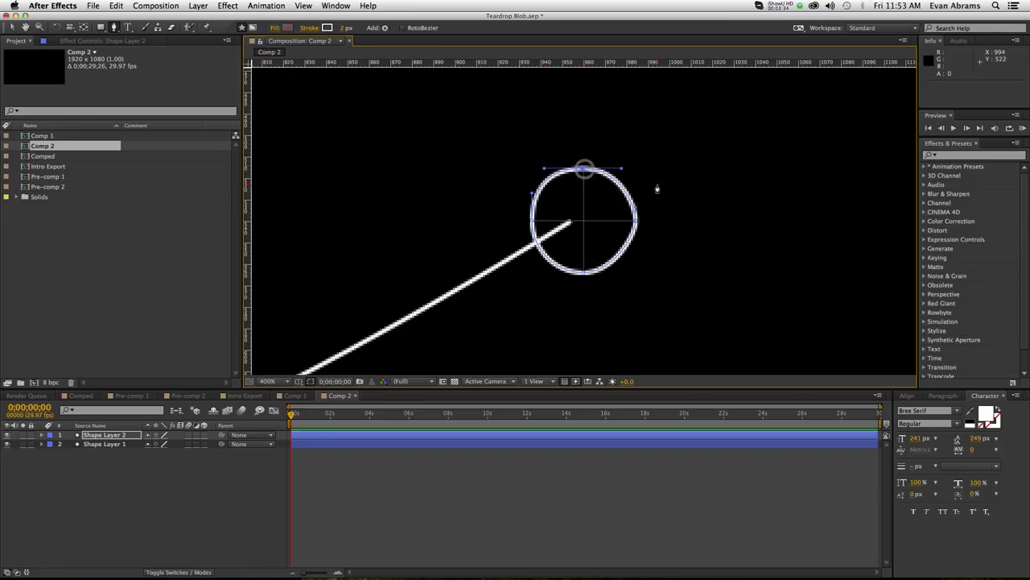
Step: Give the circle a solid pinkish-red fill and set its stroke to none
{"action": "key", "text": "v"}
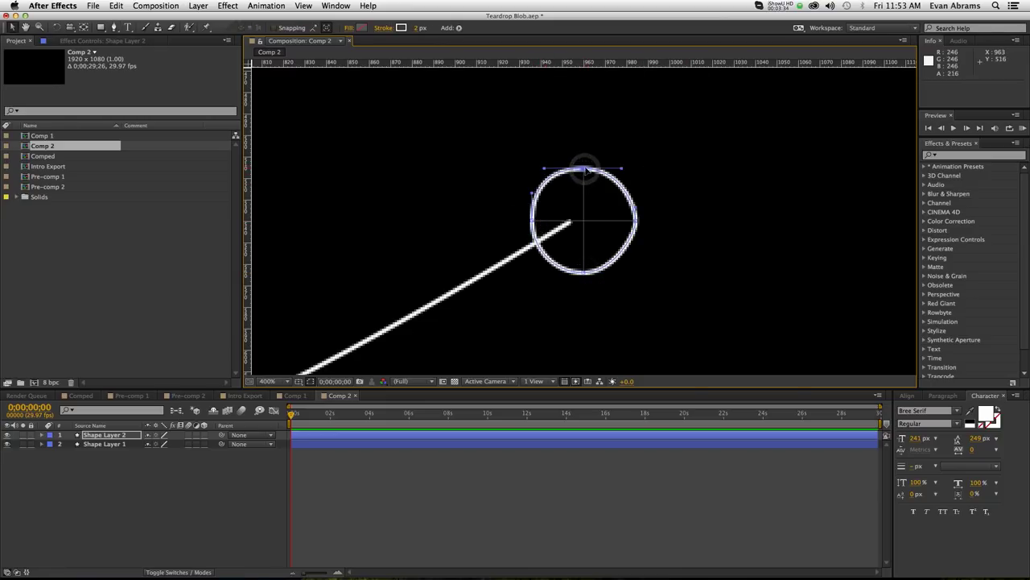
{"action": "left_click", "coordinate": [349, 28]}
{"action": "left_click", "coordinate": [475, 269]}
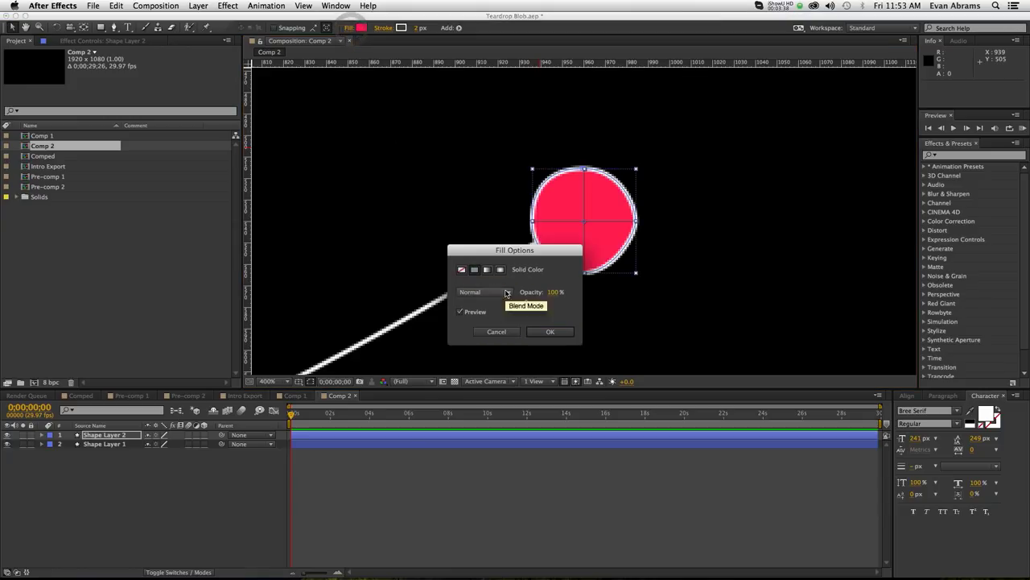
{"action": "left_click", "coordinate": [551, 331]}
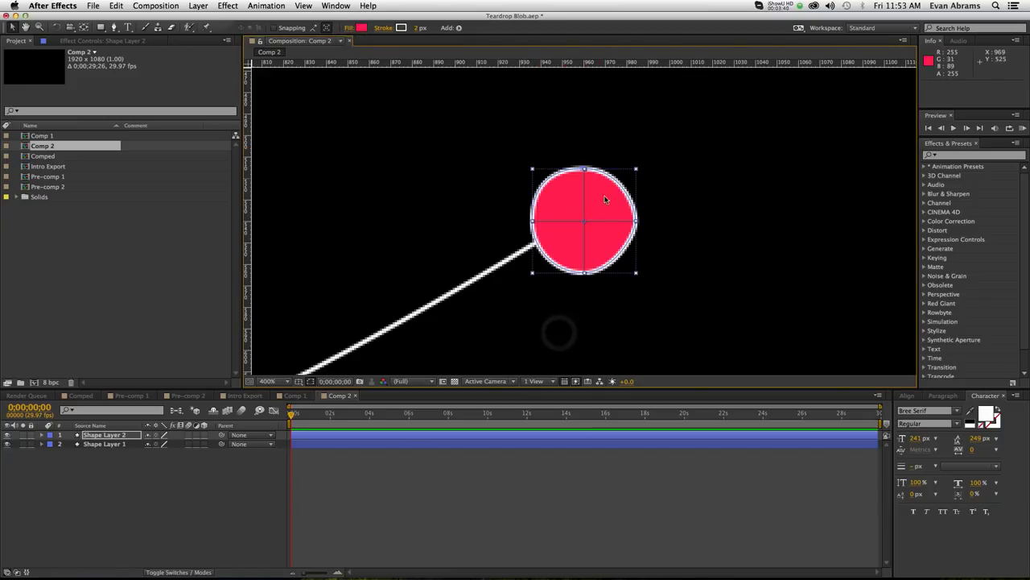
{"action": "left_click", "coordinate": [386, 29]}
{"action": "left_click", "coordinate": [462, 269]}
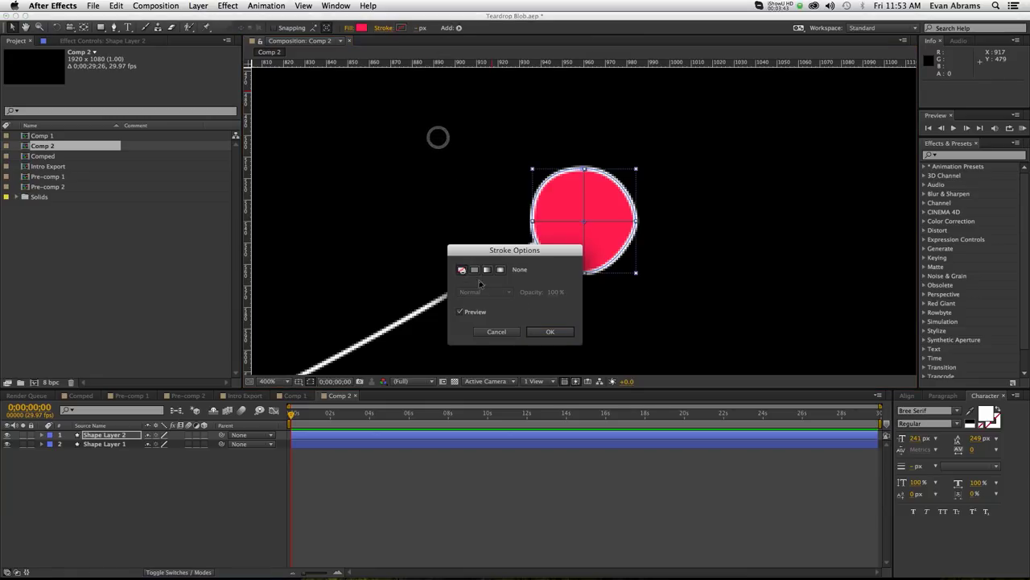
{"action": "left_click", "coordinate": [561, 329]}
Step: Refine the guide path's curve by adjusting the handles of its lower middle point and its off-frame starting point
{"action": "scroll", "coordinate": [667, 225], "scroll_direction": "down", "scroll_amount": 4}
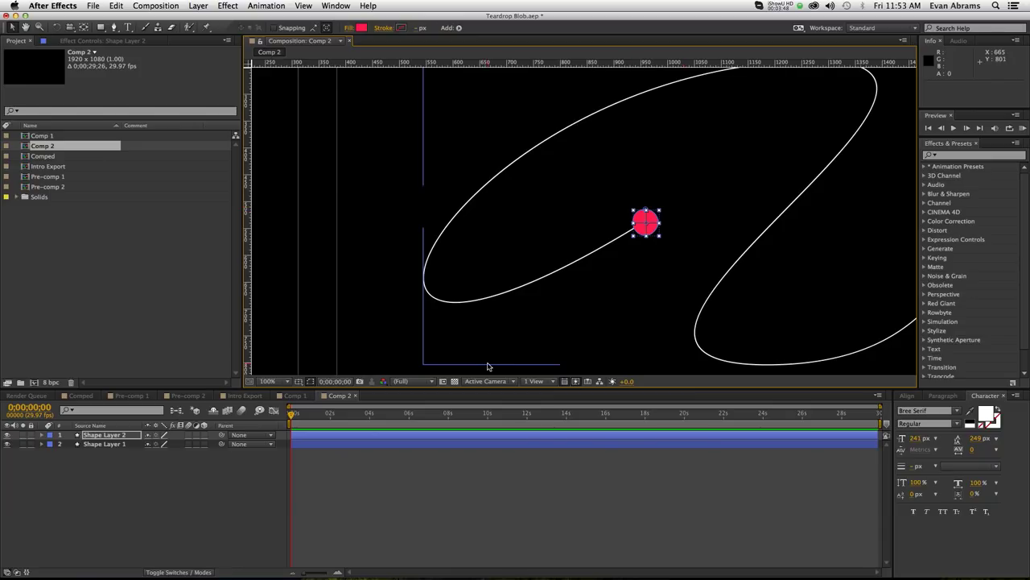
{"action": "left_click_drag", "start_coordinate": [713, 195], "coordinate": [628, 184]}
{"action": "scroll", "coordinate": [580, 179], "scroll_direction": "down", "scroll_amount": 1}
{"action": "key", "text": "v"}
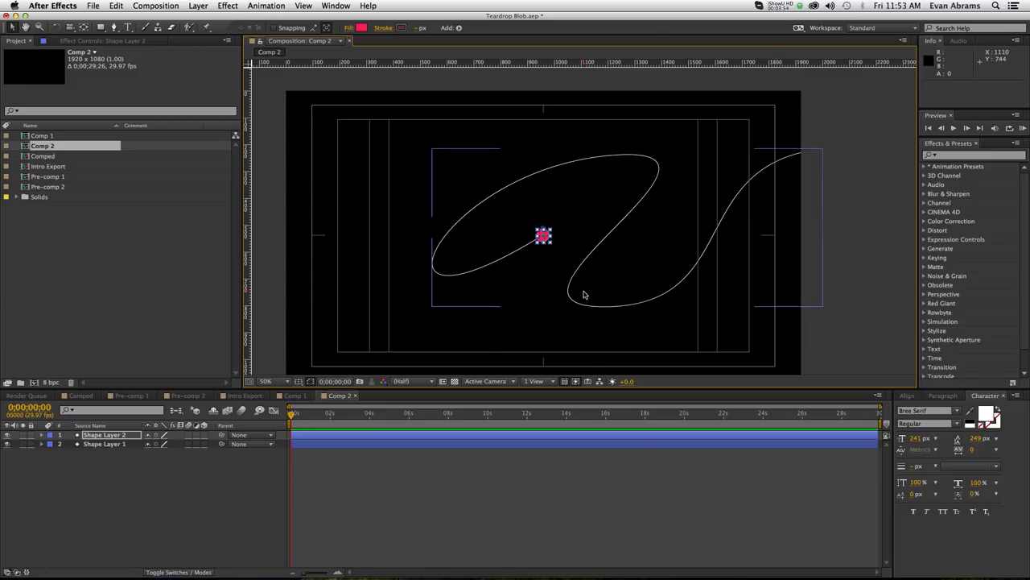
{"action": "left_click", "coordinate": [627, 307]}
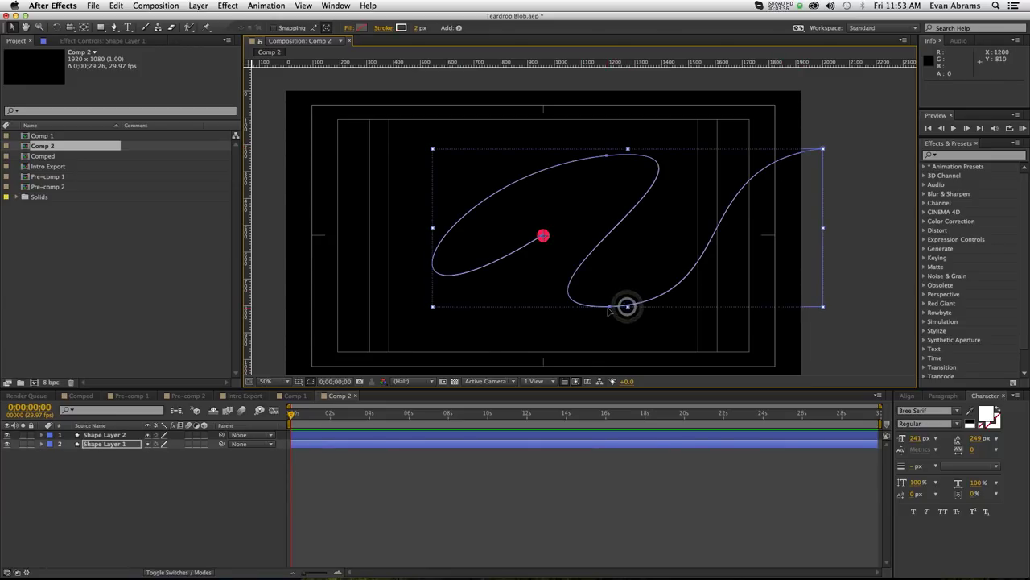
{"action": "left_click", "coordinate": [610, 307]}
{"action": "mouse_move", "coordinate": [742, 302]}
{"action": "left_mouse_down"}
{"action": "mouse_move", "coordinate": [701, 282]}
{"action": "mouse_move", "coordinate": [701, 349]}
{"action": "mouse_move", "coordinate": [731, 301]}
{"action": "left_mouse_up"}
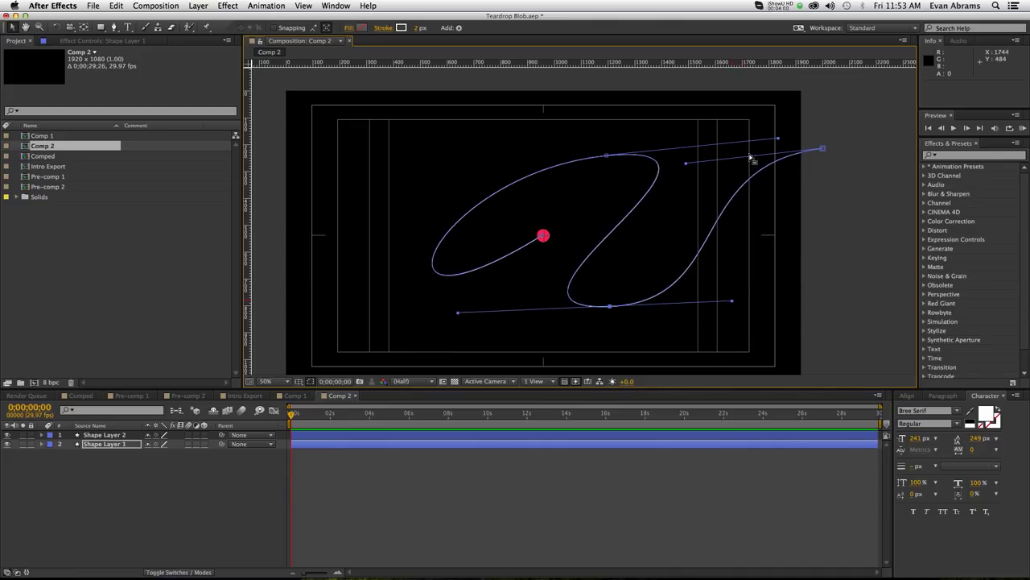
{"action": "left_click_drag", "start_coordinate": [683, 169], "coordinate": [648, 151]}
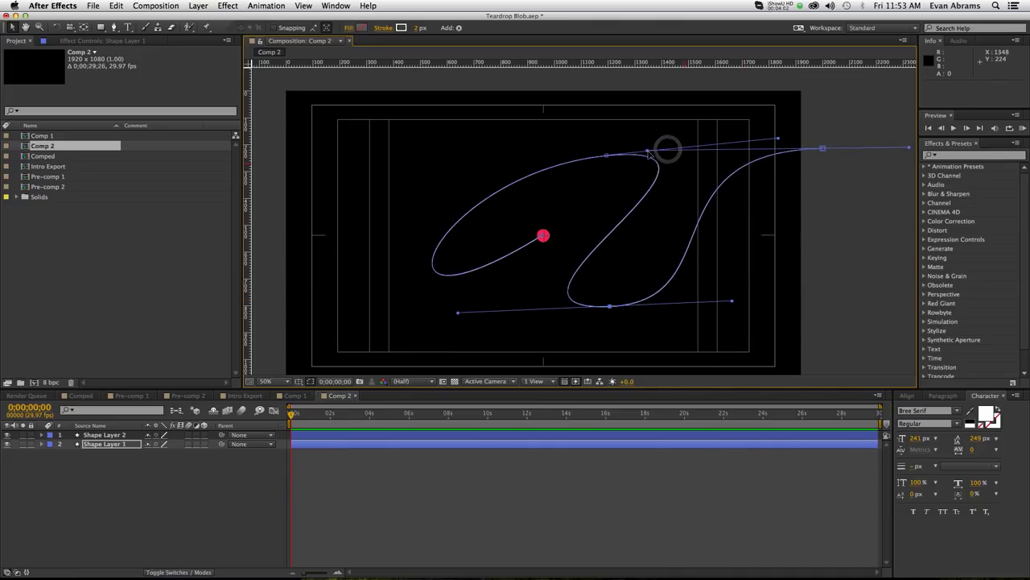
Step: Give the path's shape layer a yellow label and rename it Guide
{"action": "left_click", "coordinate": [131, 445]}
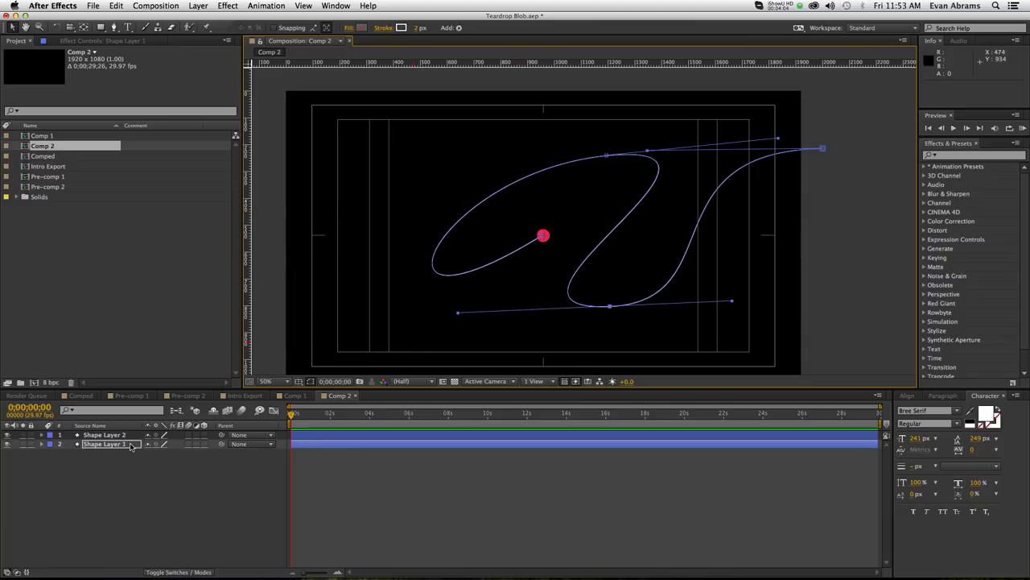
{"action": "left_click", "coordinate": [48, 444]}
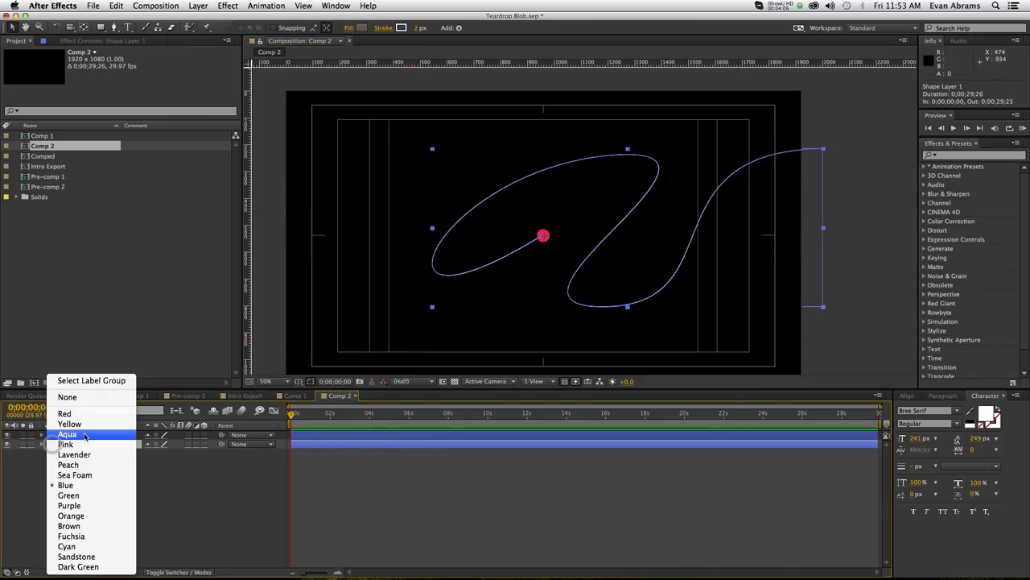
{"action": "left_click", "coordinate": [84, 427]}
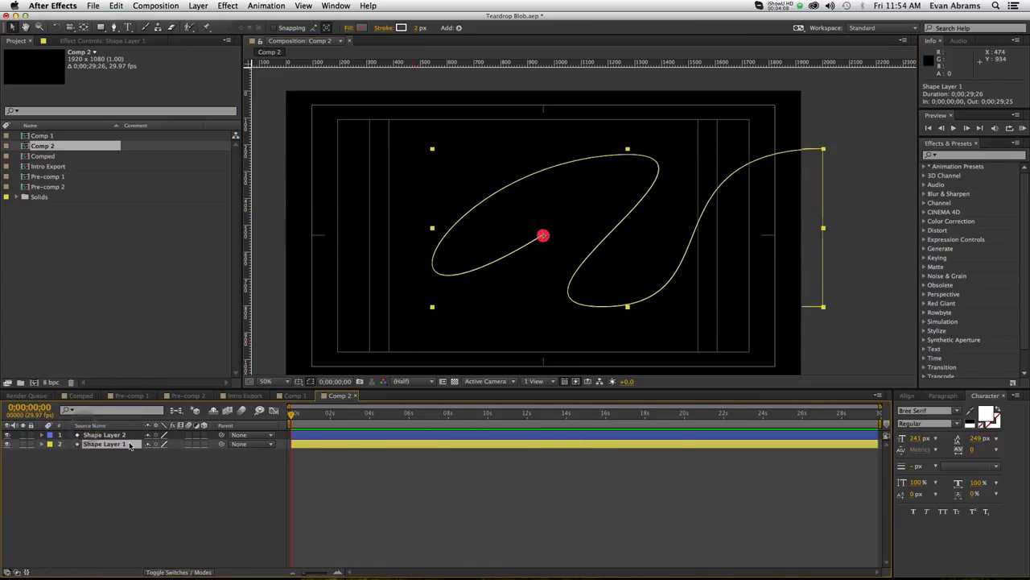
{"action": "type", "text": "Guide"}
{"action": "key", "text": "Return"}
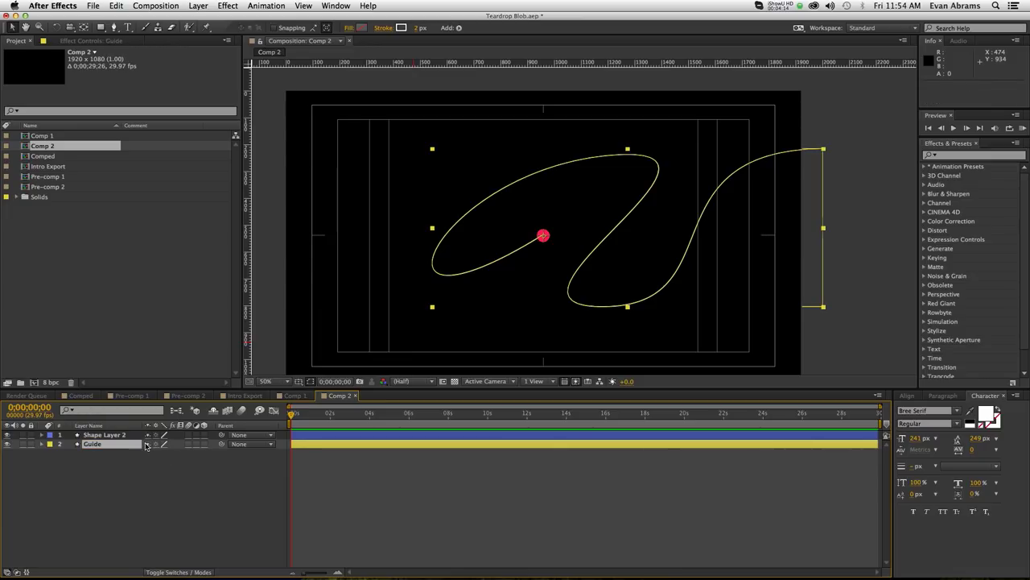
{"action": "left_click", "coordinate": [211, 410]}
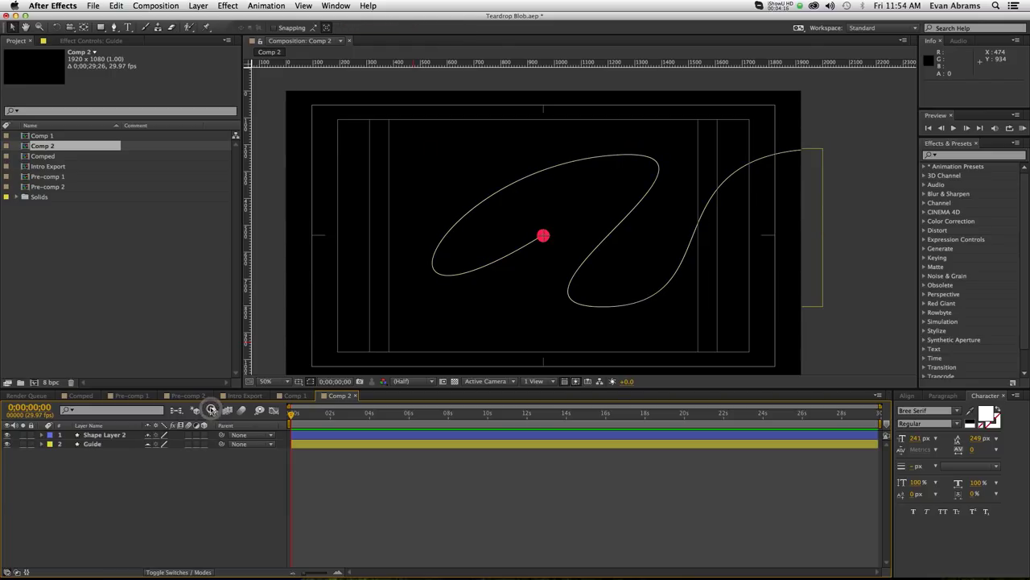
Step: Expand the Guide layer's Shape 1 contents and copy the Path property of Path 1
{"action": "left_click", "coordinate": [41, 443]}
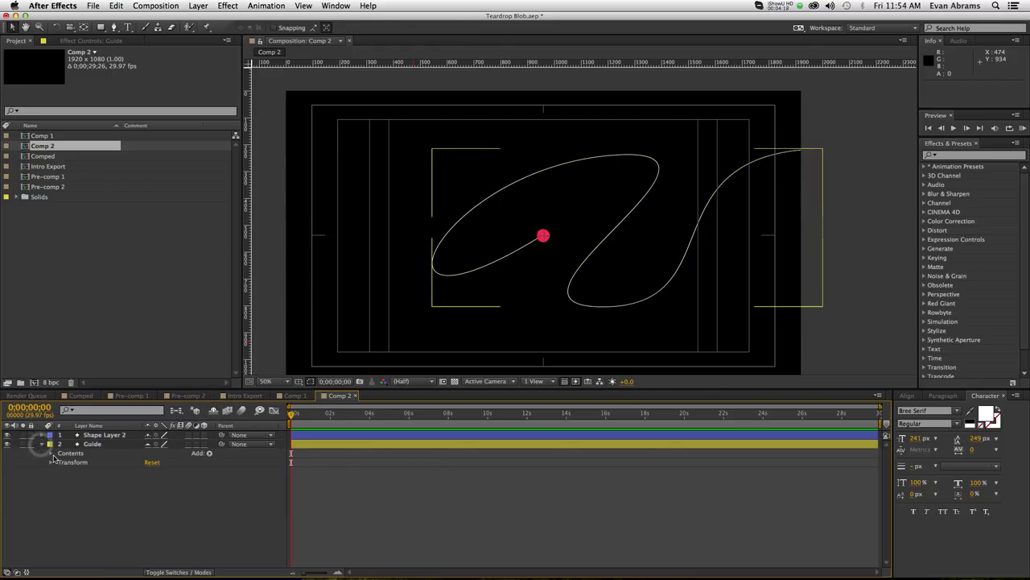
{"action": "left_click", "coordinate": [51, 454]}
{"action": "left_click", "coordinate": [61, 462]}
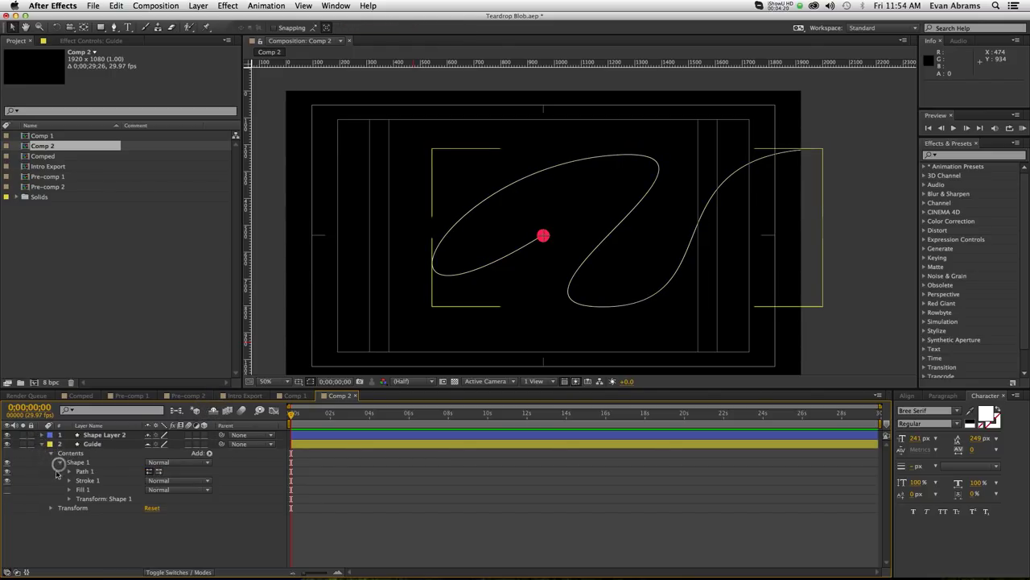
{"action": "left_click", "coordinate": [69, 472]}
{"action": "left_click", "coordinate": [99, 481]}
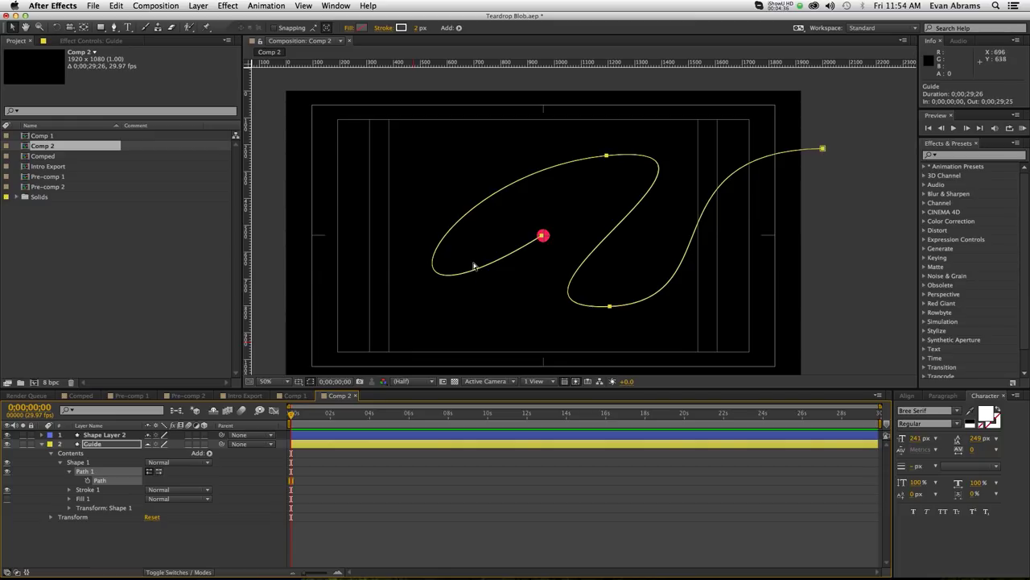
{"action": "left_click", "coordinate": [125, 5]}
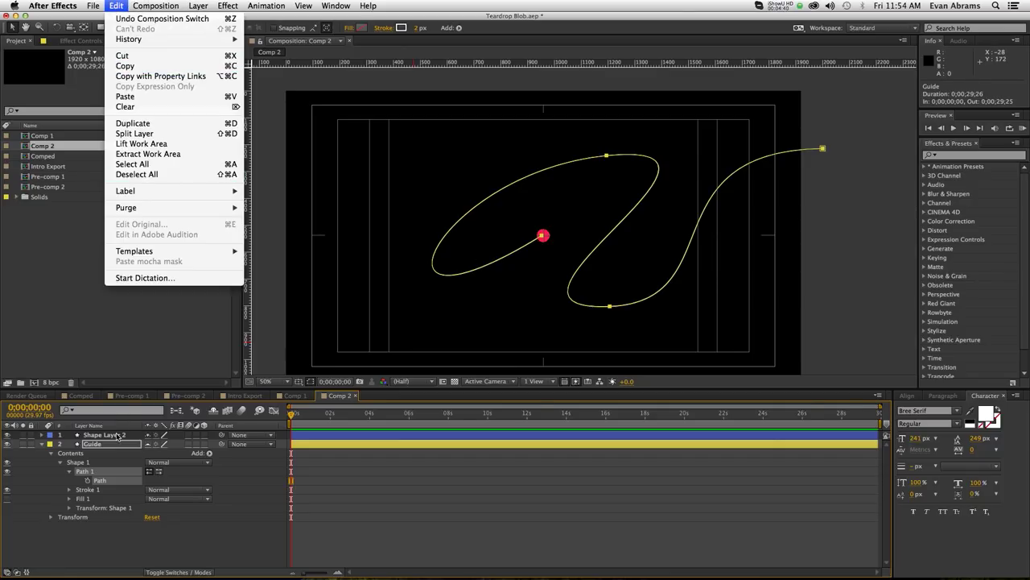
{"action": "left_click", "coordinate": [118, 436]}
Step: Paste the copied path into the Position property of the circle's layer, Shape Layer 2
{"action": "left_click", "coordinate": [117, 436]}
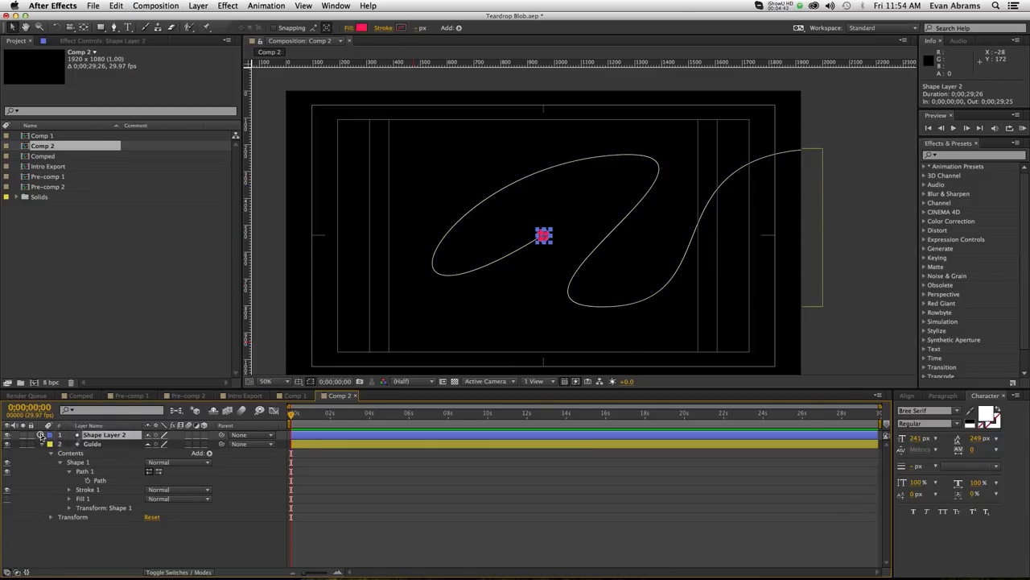
{"action": "left_click", "coordinate": [41, 436]}
{"action": "left_click", "coordinate": [51, 454]}
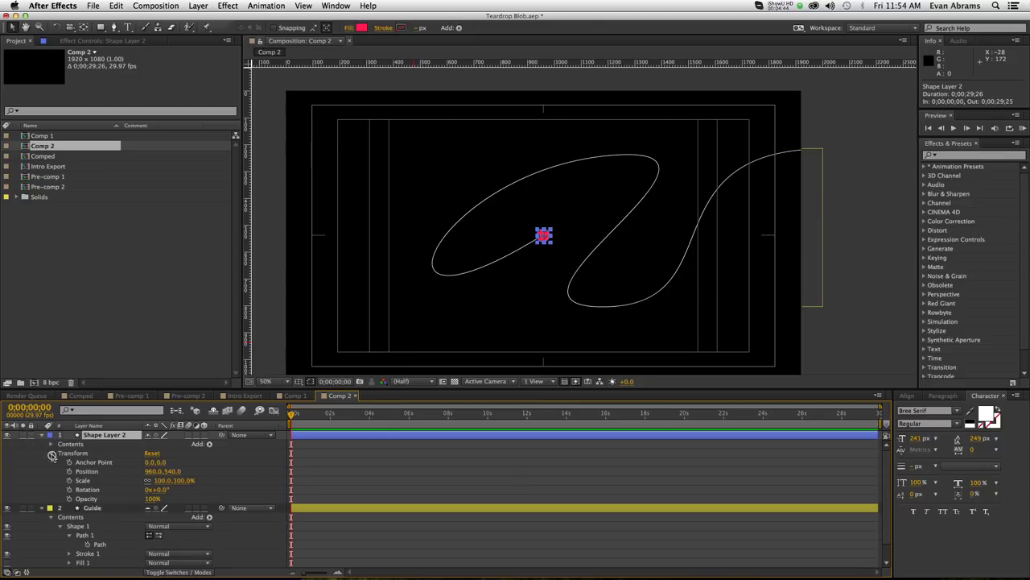
{"action": "left_click", "coordinate": [67, 456]}
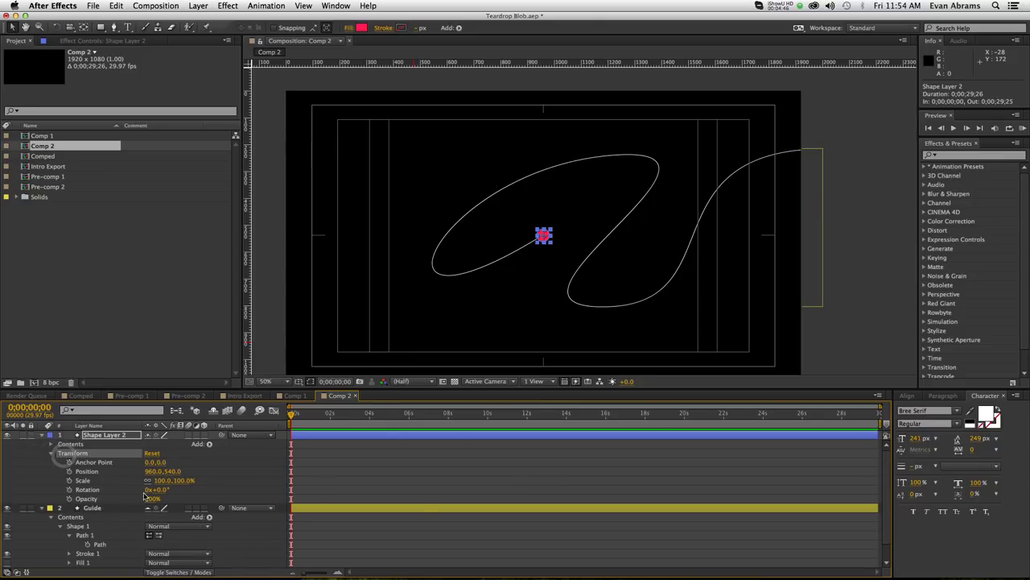
{"action": "left_click", "coordinate": [85, 472]}
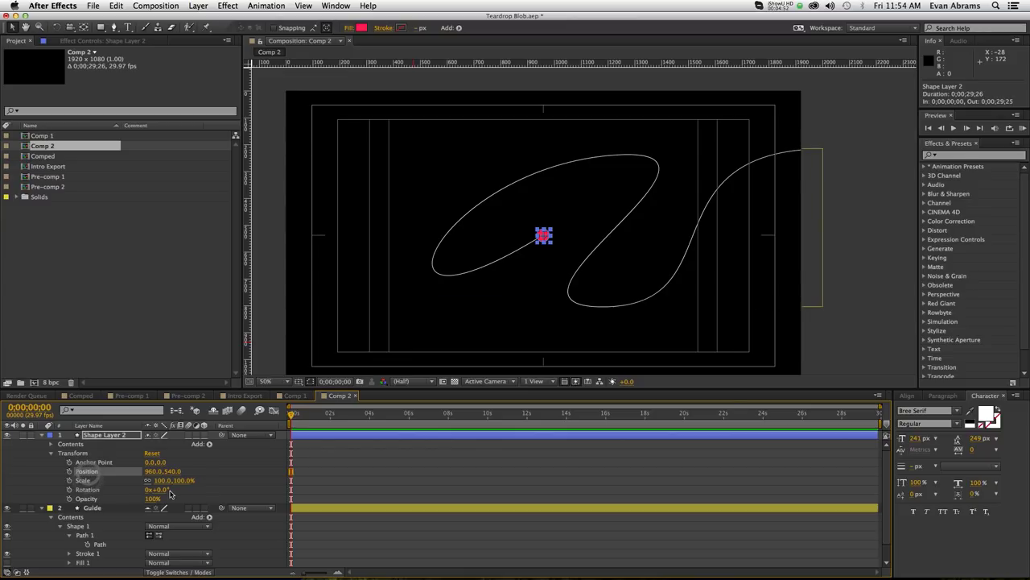
{"action": "key", "text": "cmd+v"}
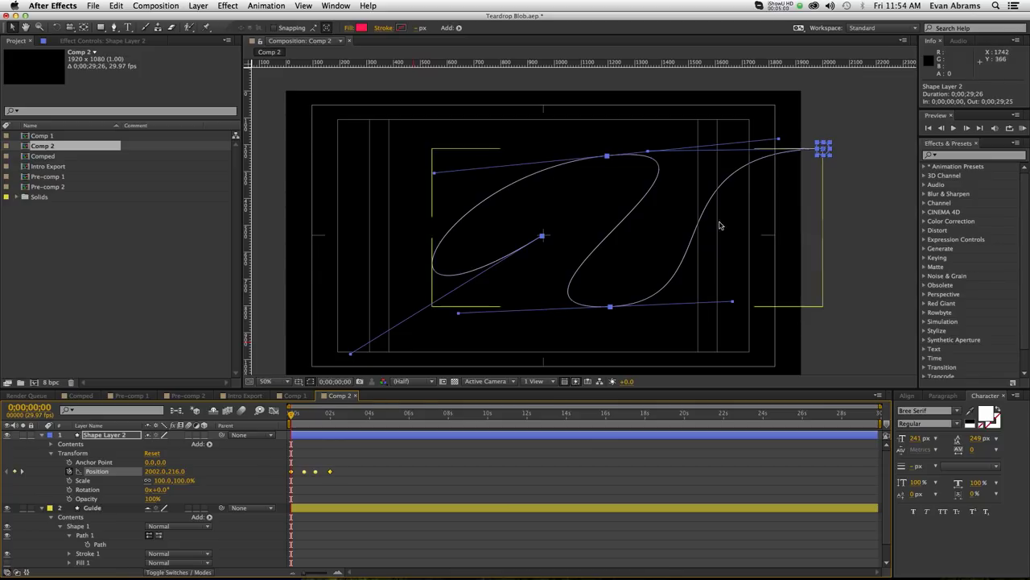
Step: Preview the circle's travel along the guide path, then scrub back to 0;00;01;00
{"action": "left_click", "coordinate": [393, 441]}
{"action": "key", "text": "space"}
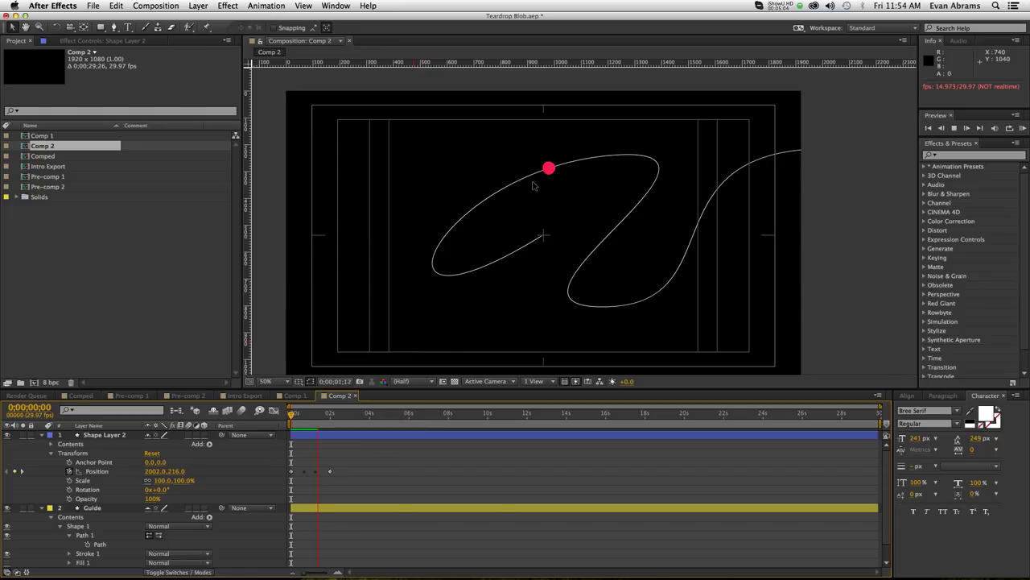
{"action": "key", "text": "space"}
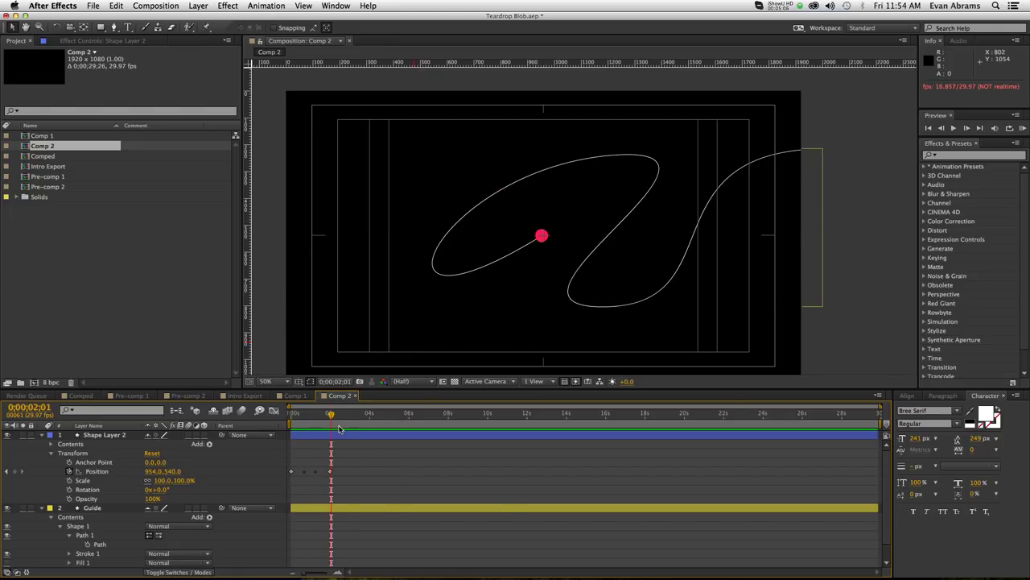
{"action": "left_click_drag", "start_coordinate": [331, 421], "coordinate": [311, 427]}
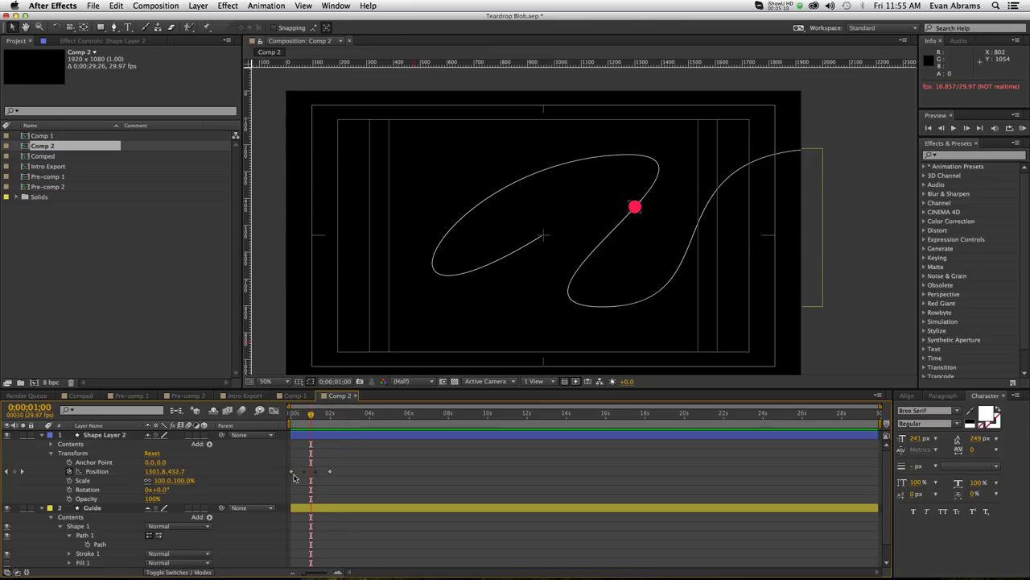
Step: Apply Easy Ease to the last Position keyframe of the circle's layer and deselect the keyframe
{"action": "left_click", "coordinate": [329, 471]}
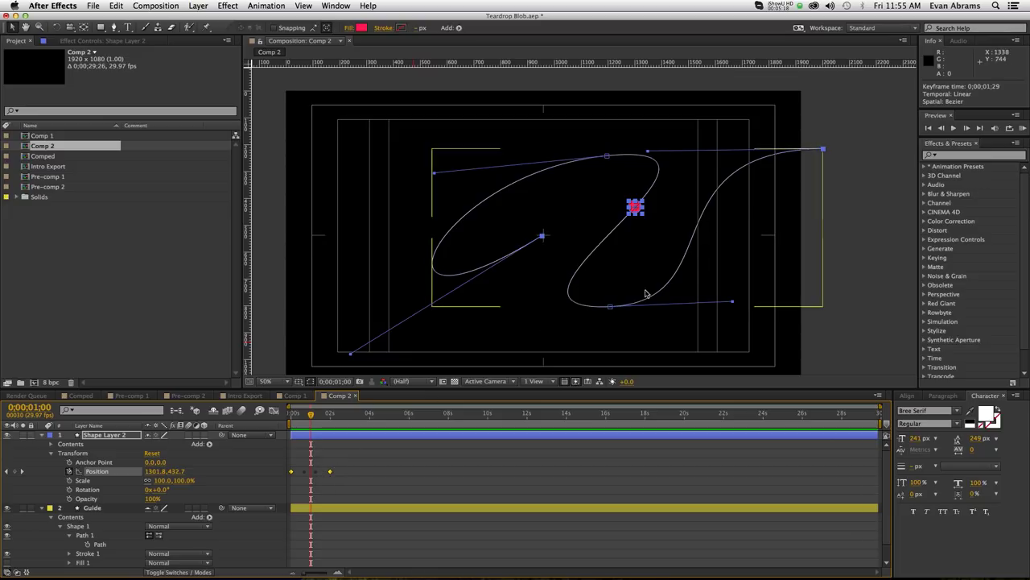
{"action": "double_click", "coordinate": [330, 471]}
{"action": "left_click", "coordinate": [519, 326]}
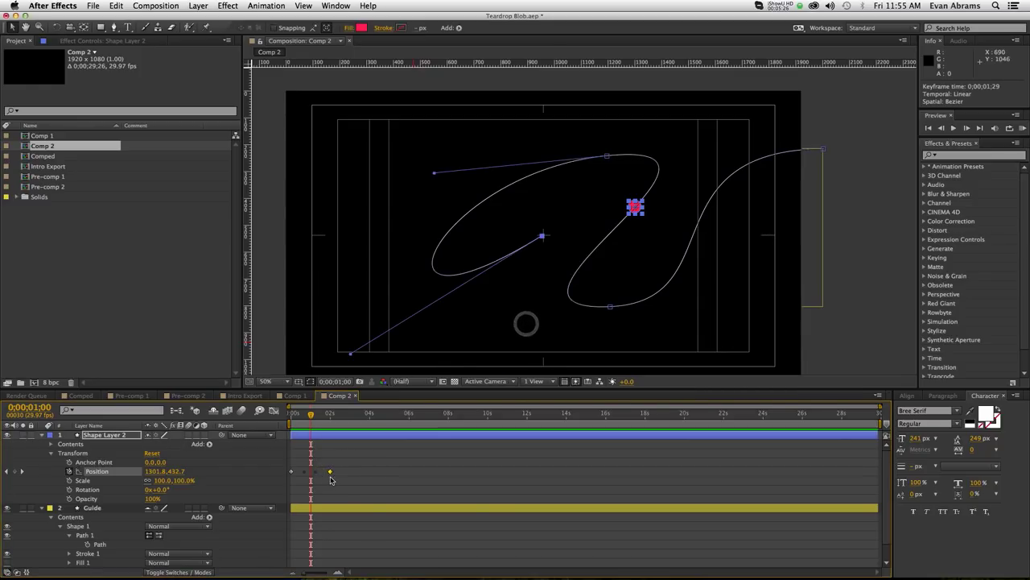
{"action": "right_click", "coordinate": [330, 472]}
{"action": "mouse_move", "coordinate": [418, 566]}
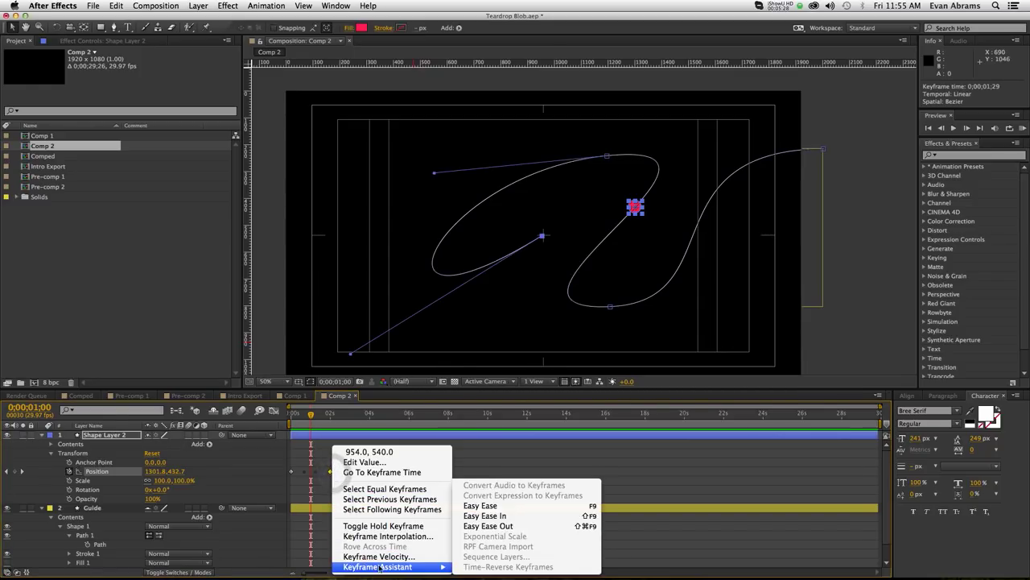
{"action": "left_click", "coordinate": [505, 511]}
{"action": "left_click", "coordinate": [301, 473]}
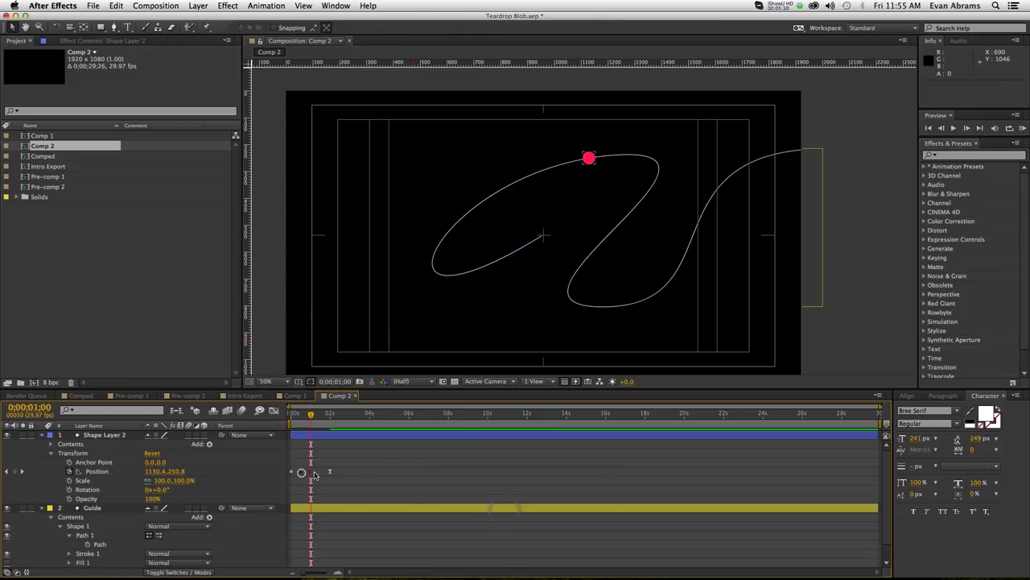
Step: Move the circle's third Position keyframe to 0;00;01;05 and preview the retimed motion
{"action": "key", "text": "="}
{"action": "key", "text": "="}
{"action": "scroll", "coordinate": [308, 477], "scroll_direction": "left", "scroll_amount": 1}
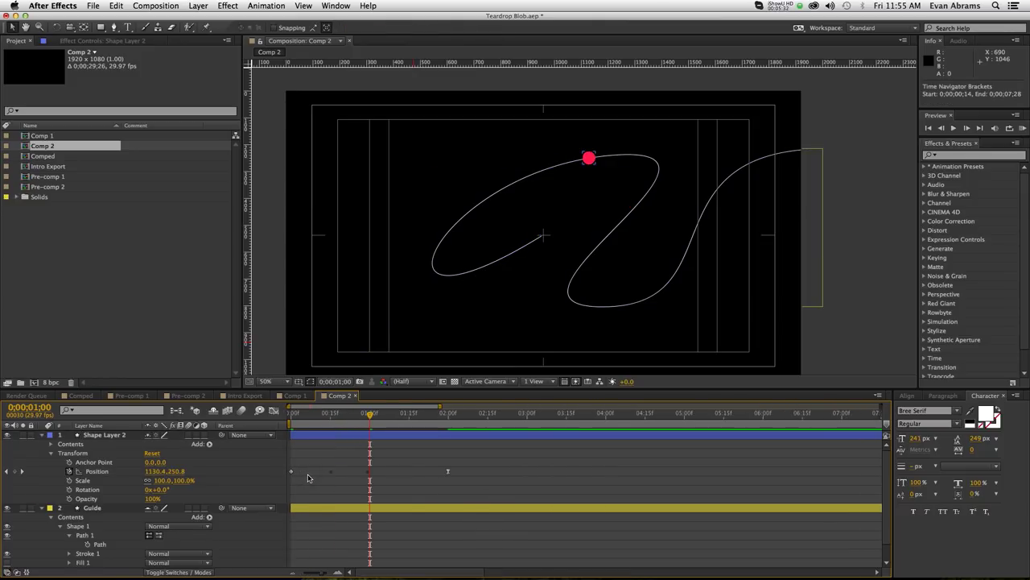
{"action": "left_click", "coordinate": [447, 472]}
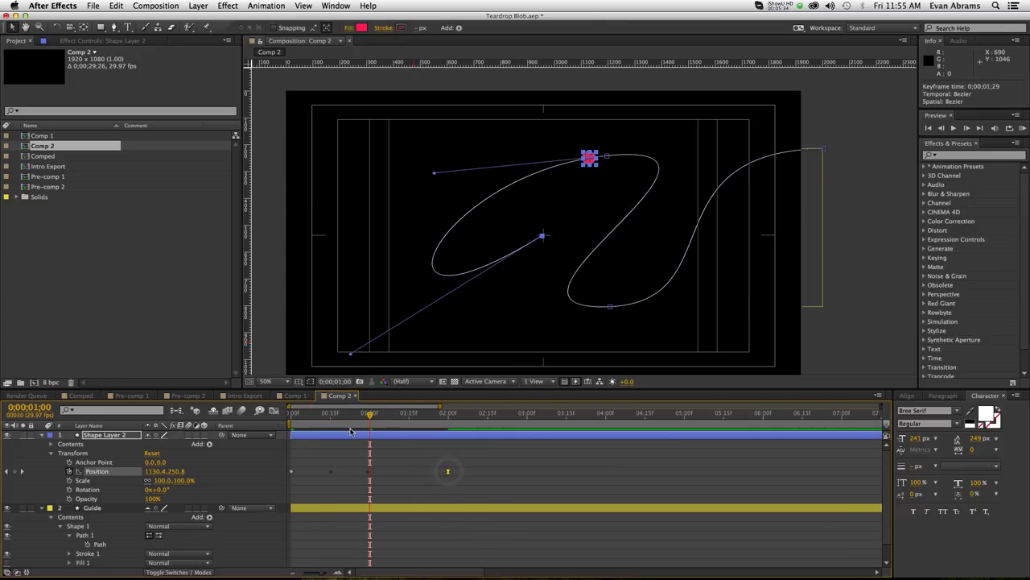
{"action": "left_click", "coordinate": [292, 472]}
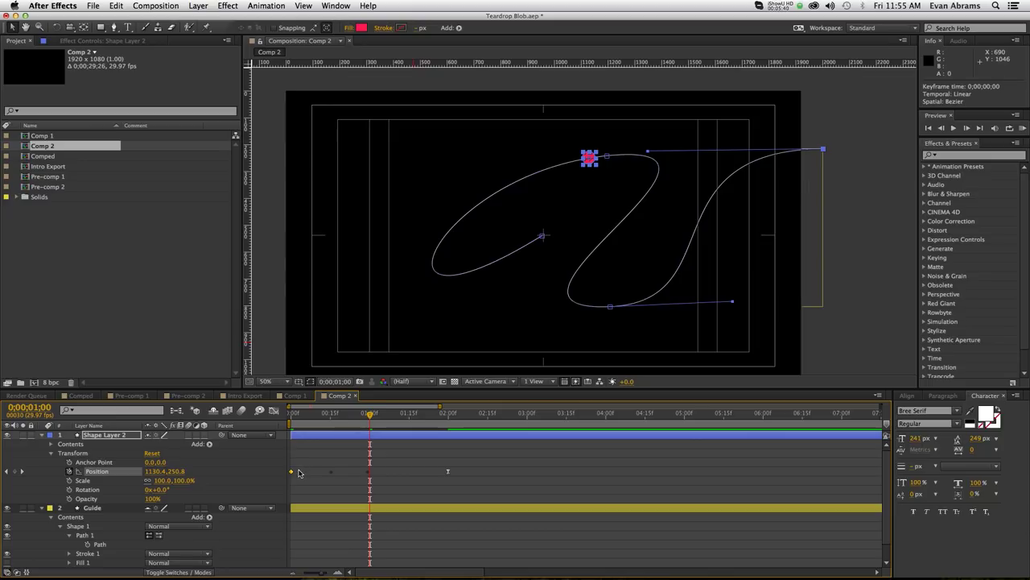
{"action": "mouse_move", "coordinate": [359, 415]}
{"action": "left_mouse_down"}
{"action": "mouse_move", "coordinate": [325, 424]}
{"action": "mouse_move", "coordinate": [378, 429]}
{"action": "mouse_move", "coordinate": [367, 431]}
{"action": "left_mouse_up"}
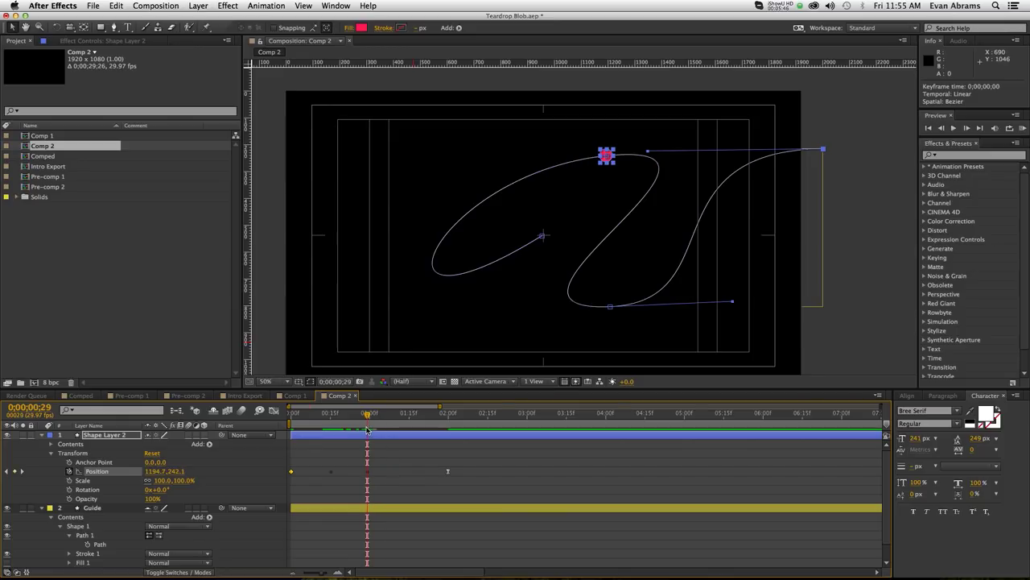
{"action": "left_click_drag", "start_coordinate": [368, 473], "coordinate": [383, 474]}
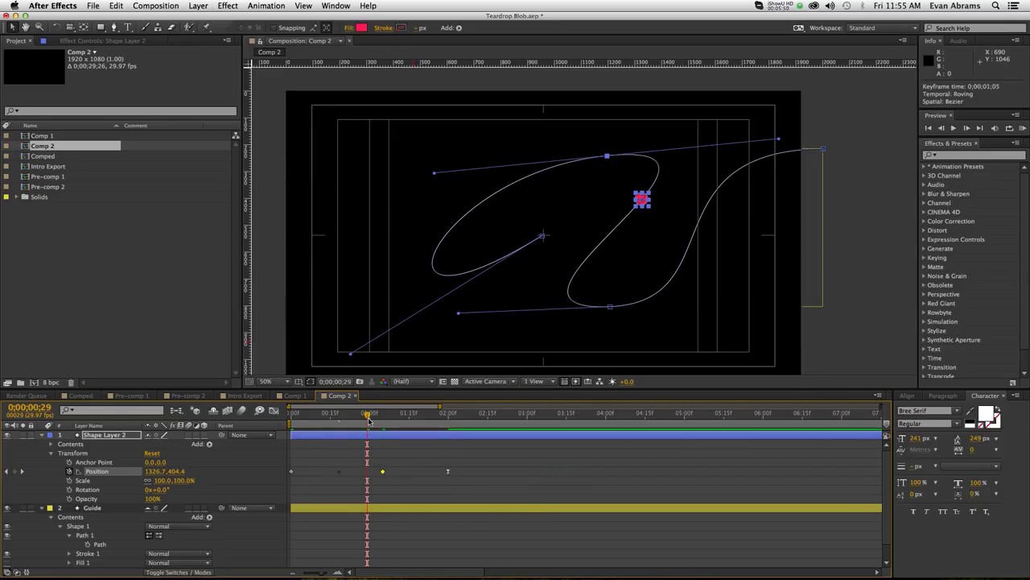
{"action": "key", "text": "KP_0"}
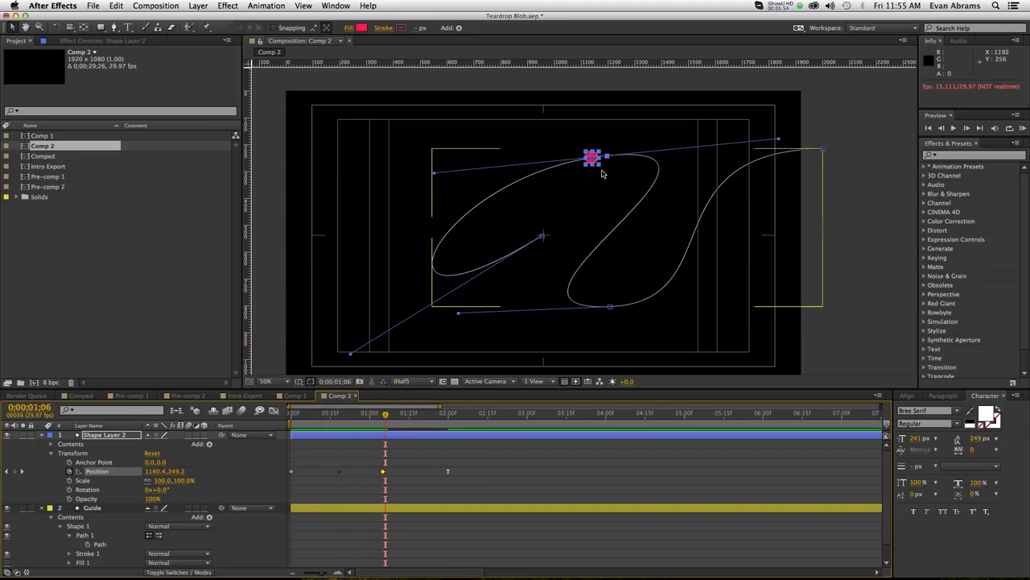
Step: Place the playhead at 0;00;01;05 and apply Easy Ease to the circle's third Position keyframe
{"action": "left_click", "coordinate": [385, 416]}
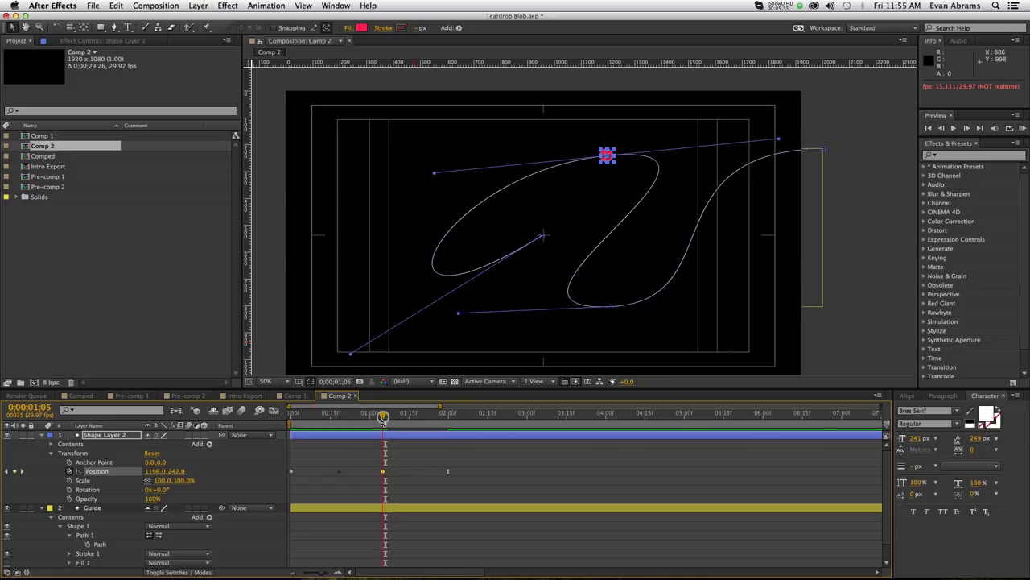
{"action": "right_click", "coordinate": [383, 471]}
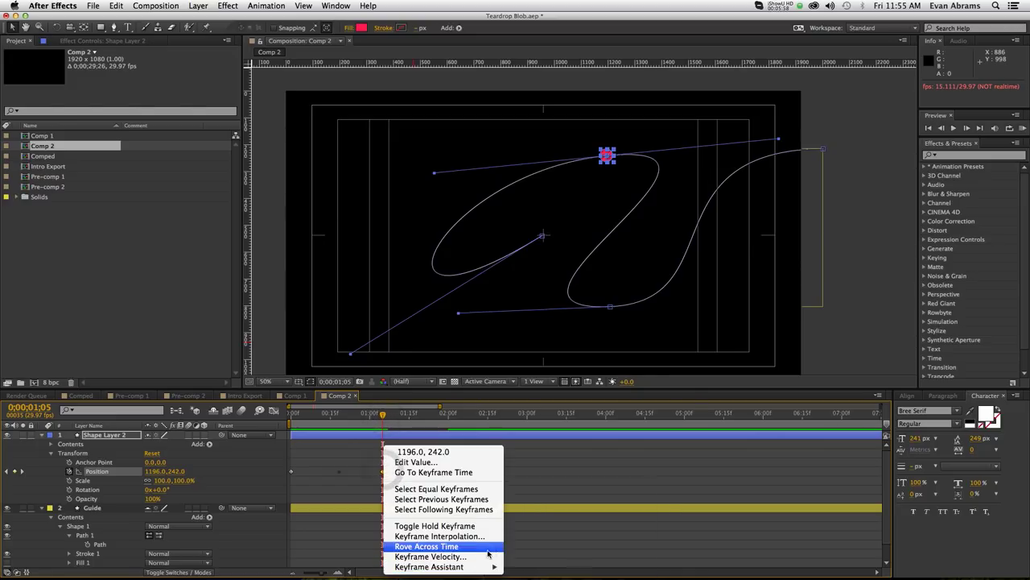
{"action": "left_click", "coordinate": [527, 504]}
{"action": "left_click", "coordinate": [446, 472]}
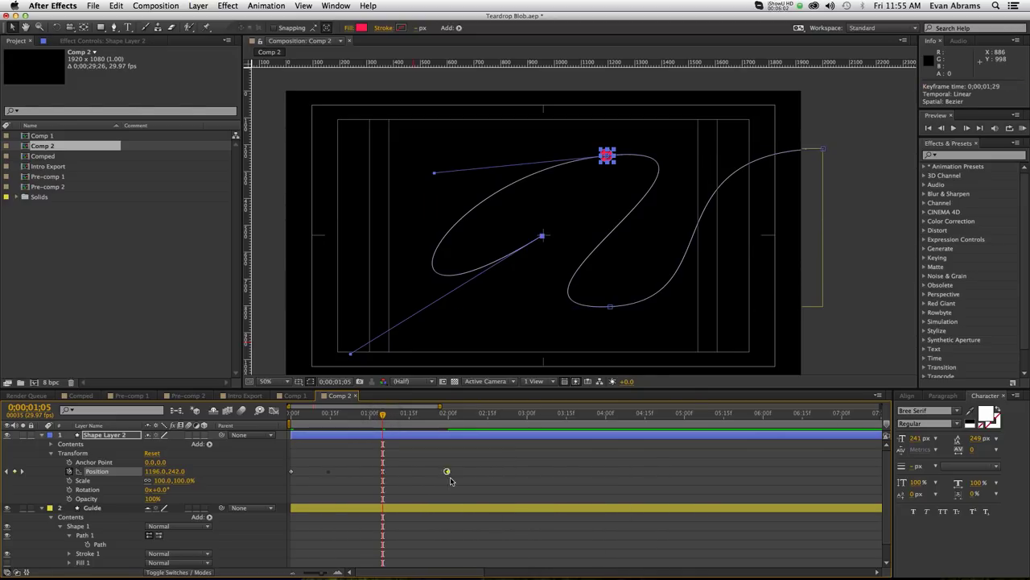
Step: In the Graph Editor, lengthen the incoming and outgoing ease handles of the circle's third Position keyframe
{"action": "key", "text": "space"}
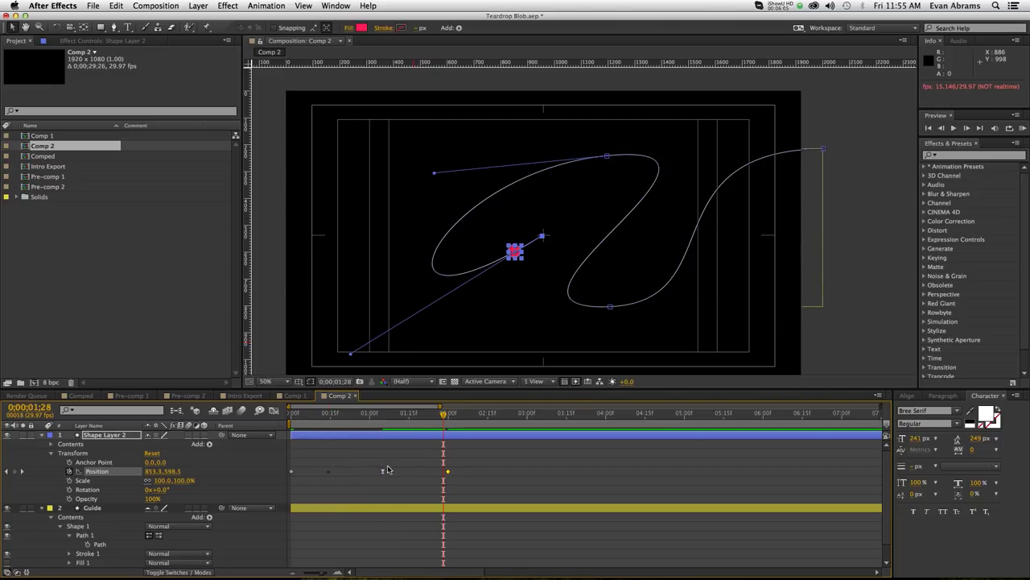
{"action": "left_click", "coordinate": [383, 471]}
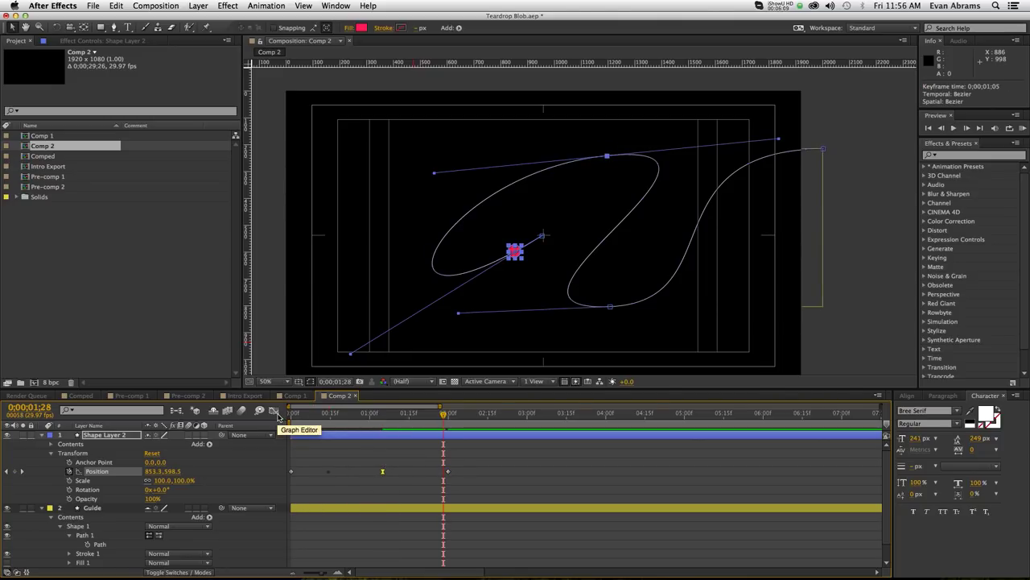
{"action": "left_click", "coordinate": [275, 411]}
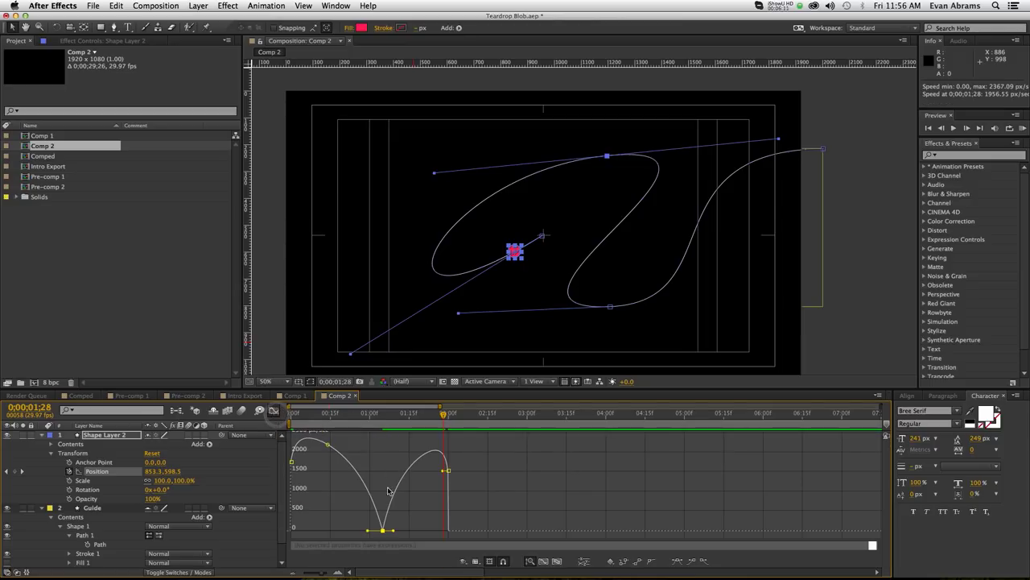
{"action": "mouse_move", "coordinate": [386, 532]}
{"action": "scroll", "coordinate": [386, 533], "scroll_direction": "up", "scroll_amount": 2}
{"action": "scroll", "coordinate": [386, 533], "scroll_direction": "left", "scroll_amount": 2}
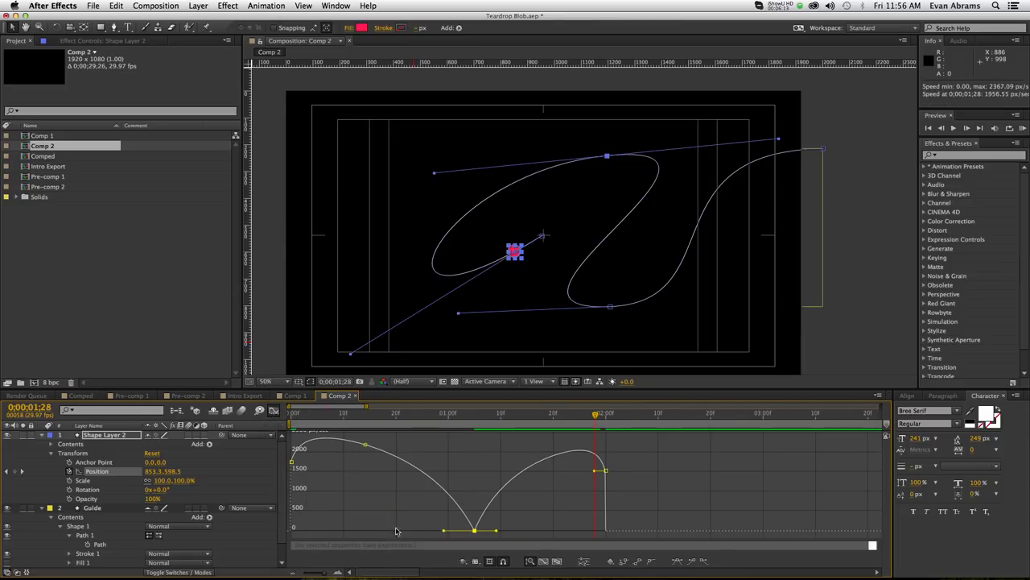
{"action": "left_click_drag", "start_coordinate": [479, 531], "coordinate": [385, 516]}
{"action": "left_click_drag", "start_coordinate": [498, 527], "coordinate": [539, 524]}
Step: Preview the circle's motion along the path with the longer ease handles
{"action": "key", "text": "space"}
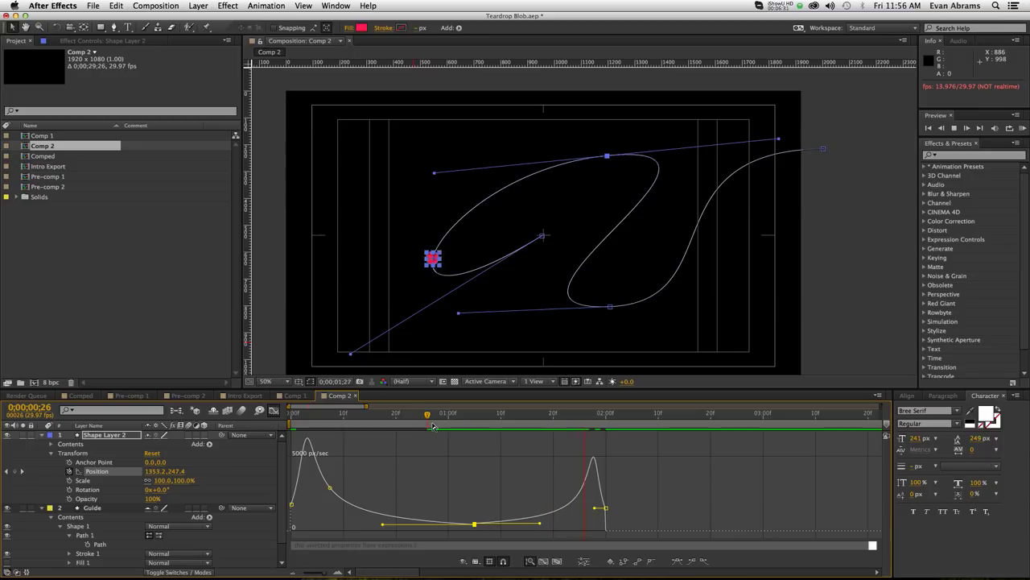
{"action": "key", "text": "space"}
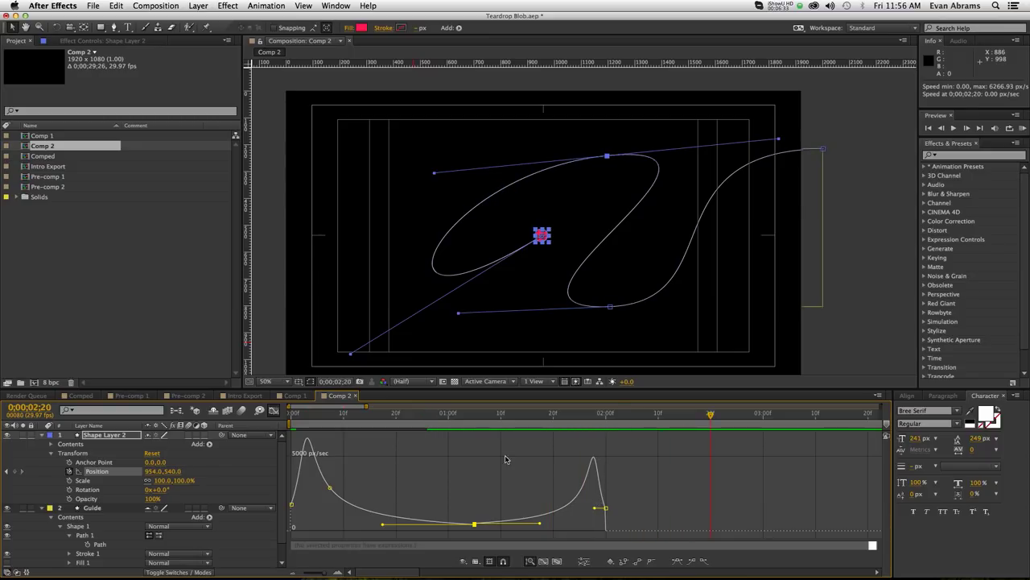
{"action": "key", "text": "space"}
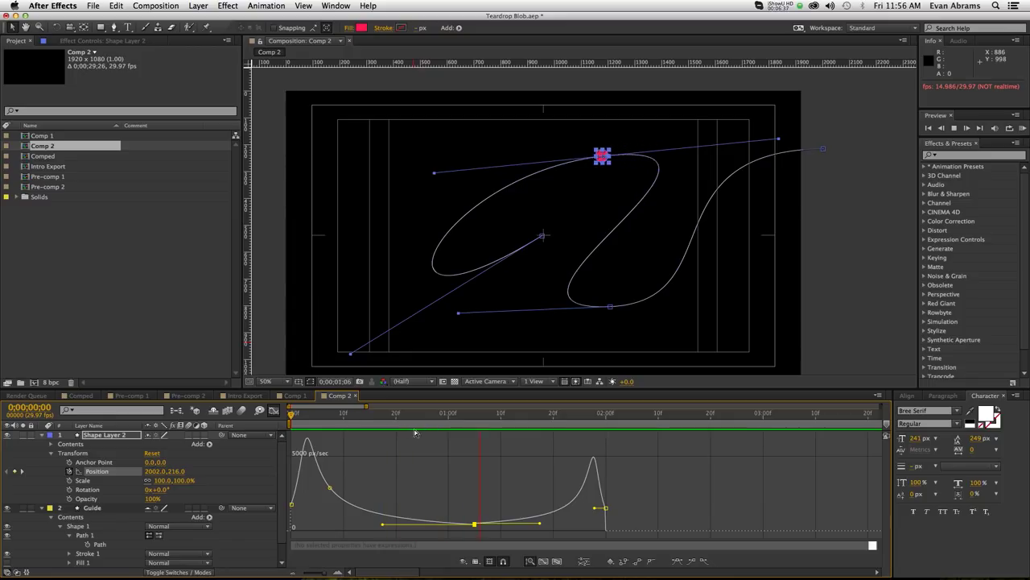
{"action": "key", "text": "space"}
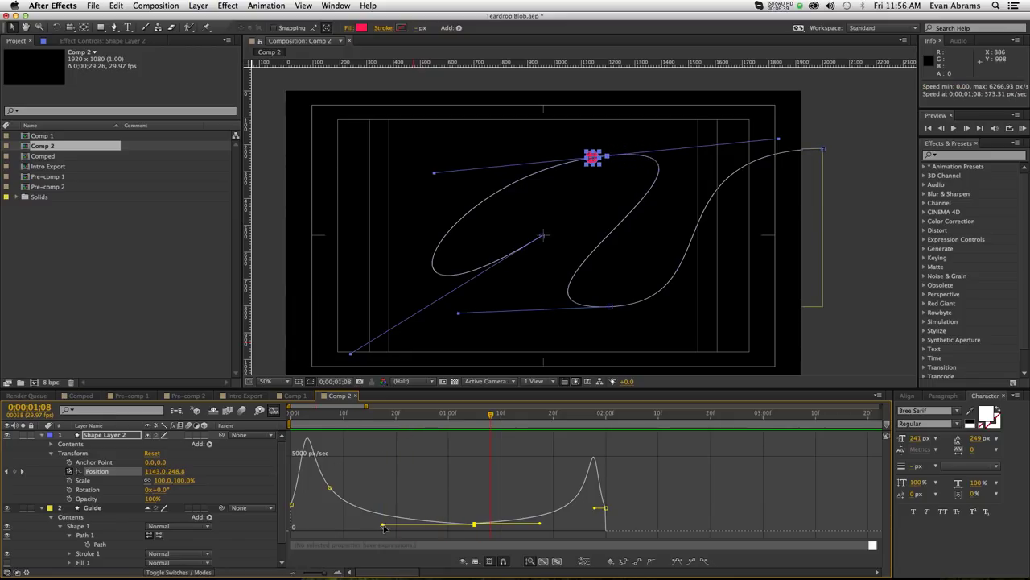
Step: Shorten the third Position keyframe's incoming handle slightly and lengthen the first keyframe's outgoing handle on the speed graph
{"action": "left_click_drag", "start_coordinate": [383, 527], "coordinate": [392, 521]}
{"action": "left_click_drag", "start_coordinate": [333, 413], "coordinate": [279, 427]}
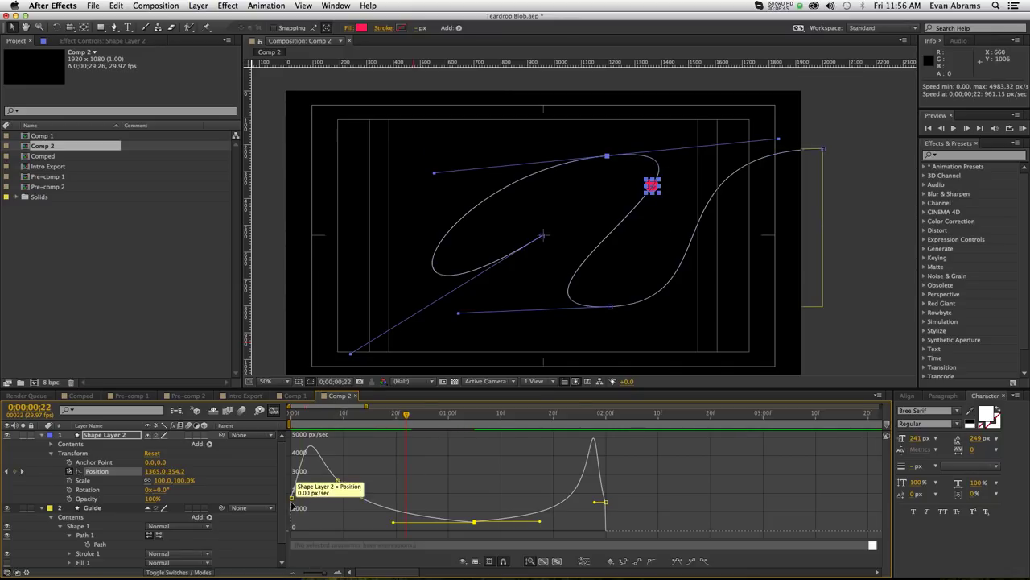
{"action": "left_click", "coordinate": [291, 498]}
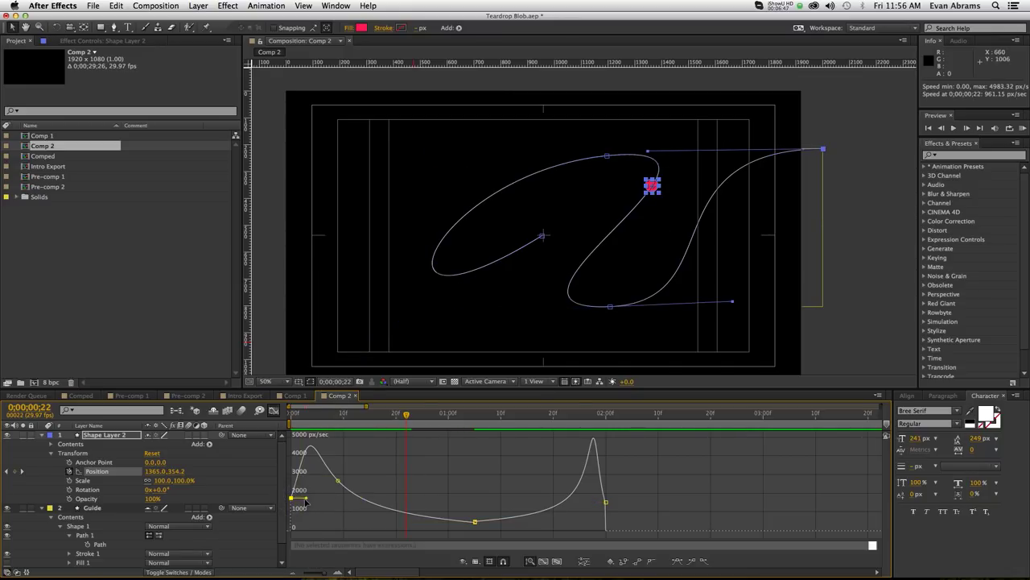
{"action": "left_click_drag", "start_coordinate": [306, 500], "coordinate": [355, 503]}
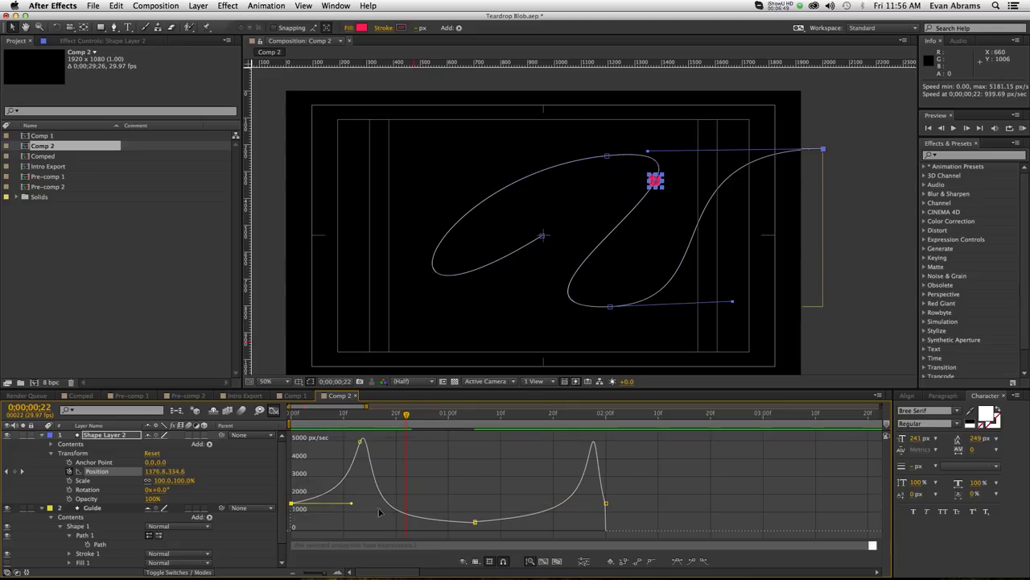
Step: Shorten the third Position keyframe's incoming ease handle further and preview the motion
{"action": "left_click", "coordinate": [475, 522]}
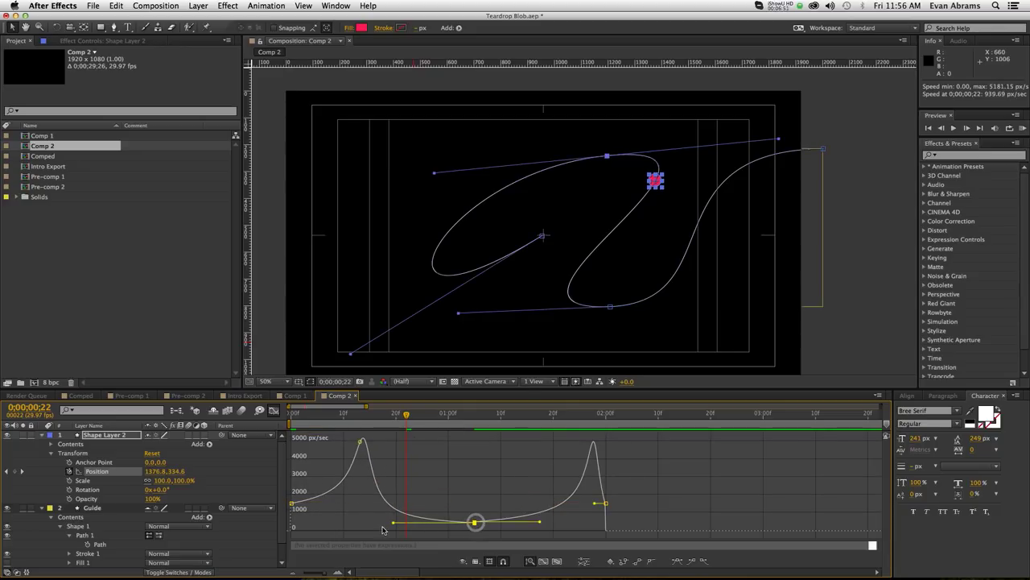
{"action": "left_click_drag", "start_coordinate": [394, 524], "coordinate": [423, 521]}
{"action": "key", "text": "space"}
{"action": "left_click", "coordinate": [354, 413]}
Step: Raise the first Position keyframe's speed to above 4000 px/sec and preview from the start
{"action": "left_click_drag", "start_coordinate": [291, 501], "coordinate": [237, 424]}
{"action": "key", "text": "space"}
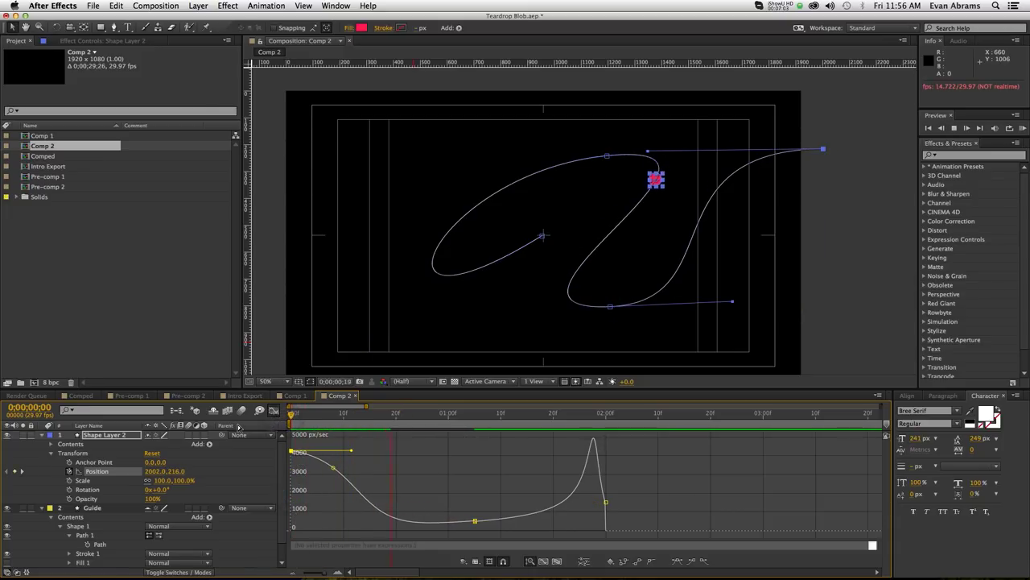
{"action": "key", "text": "space"}
Step: Raise the first Position keyframe's speed to about 5000 px/sec and the third's to about 2000 px/sec, and preview the motion
{"action": "left_click_drag", "start_coordinate": [291, 451], "coordinate": [288, 435]}
{"action": "left_click_drag", "start_coordinate": [359, 413], "coordinate": [266, 422]}
{"action": "key", "text": "space"}
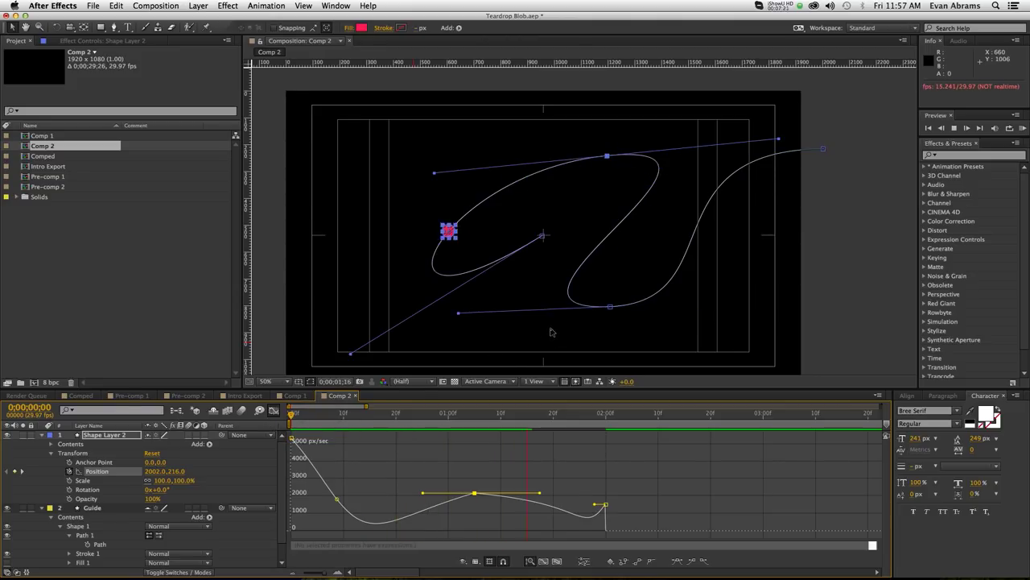
{"action": "key", "text": "space"}
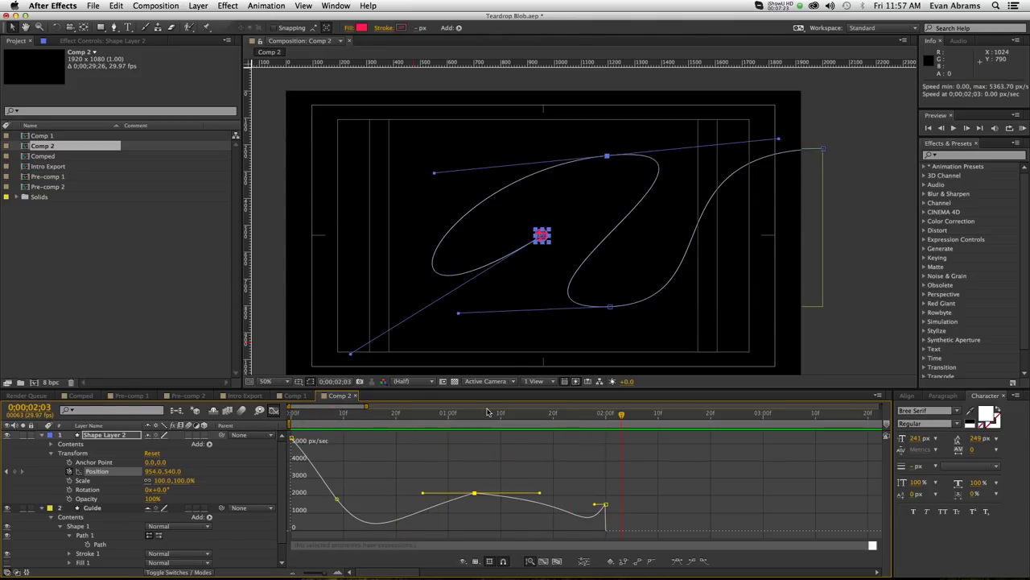
Step: Move the circle's third Position keyframe to about 0;00;00;24 and the last one to 0;00;01;07, and preview the faster motion
{"action": "left_click", "coordinate": [487, 412]}
{"action": "key", "text": "shift+F3"}
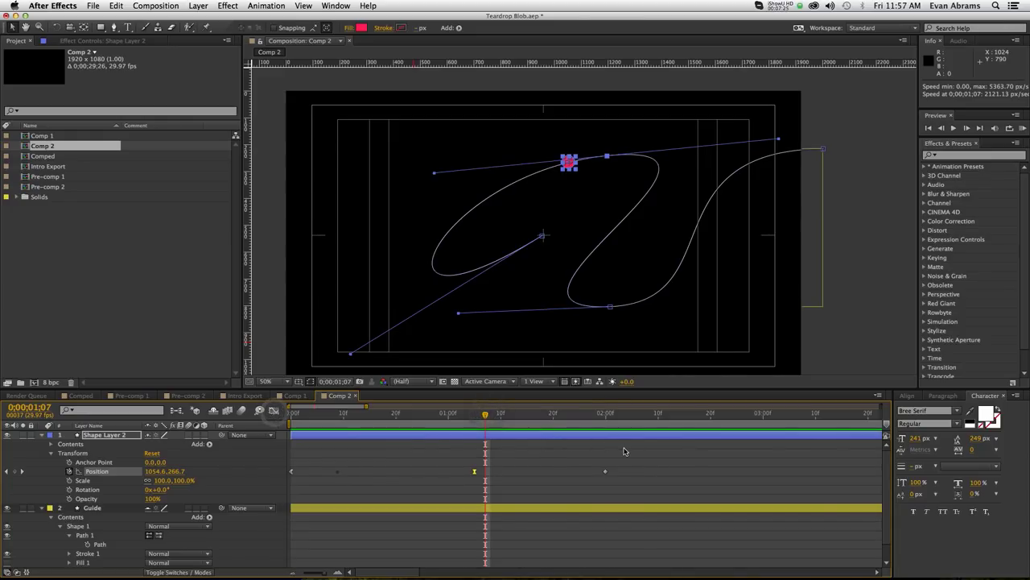
{"action": "left_click_drag", "start_coordinate": [455, 414], "coordinate": [408, 425]}
{"action": "left_click_drag", "start_coordinate": [604, 471], "coordinate": [417, 471]}
{"action": "left_click_drag", "start_coordinate": [607, 475], "coordinate": [521, 472]}
{"action": "left_click_drag", "start_coordinate": [426, 418], "coordinate": [216, 435]}
{"action": "key", "text": "space"}
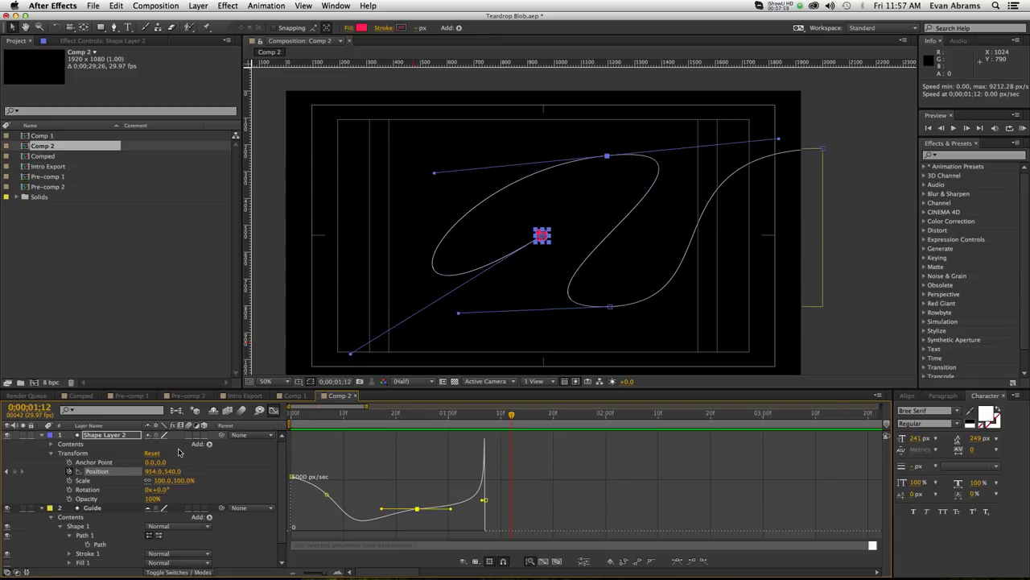
Step: Collapse the Guide layer's properties and set the circle layer's Auto-Orientation to Orient Along Path
{"action": "left_click", "coordinate": [43, 509]}
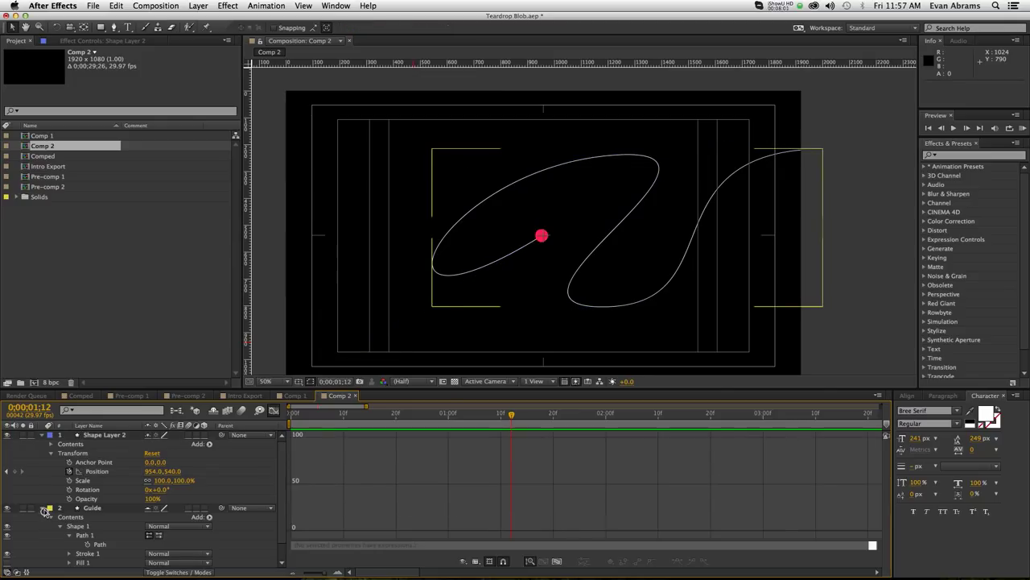
{"action": "left_click", "coordinate": [95, 434]}
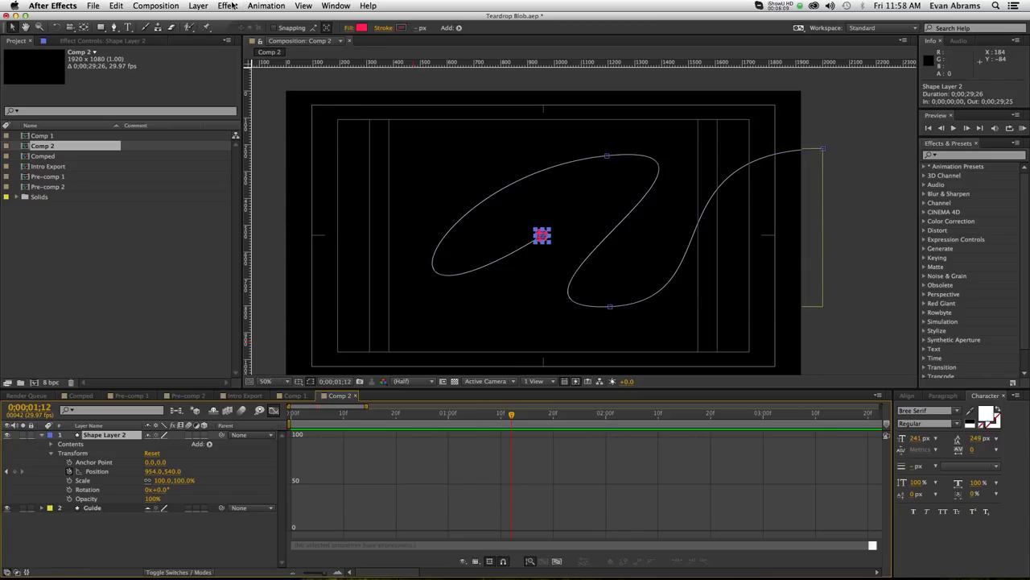
{"action": "left_click", "coordinate": [199, 6]}
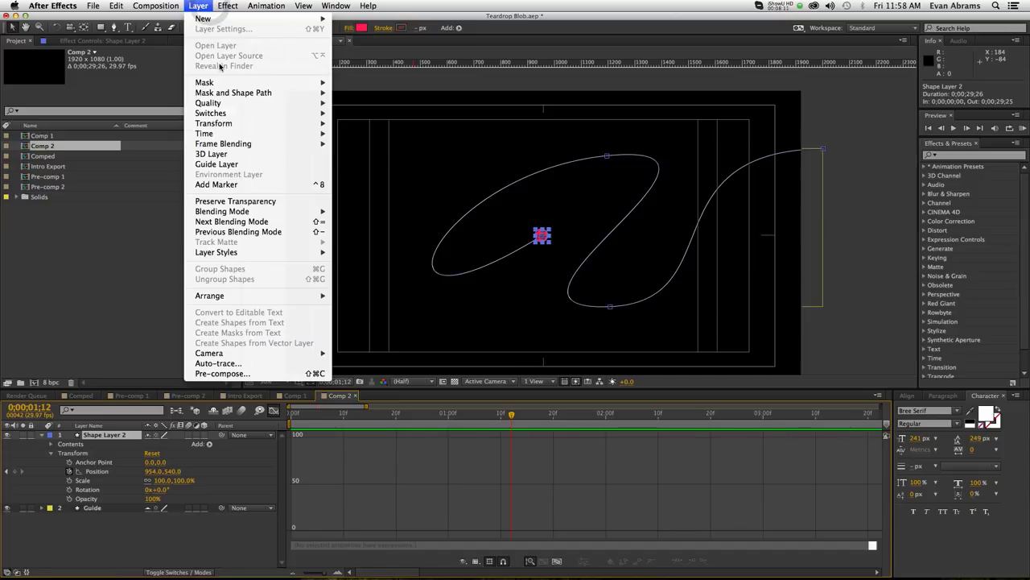
{"action": "mouse_move", "coordinate": [232, 125]}
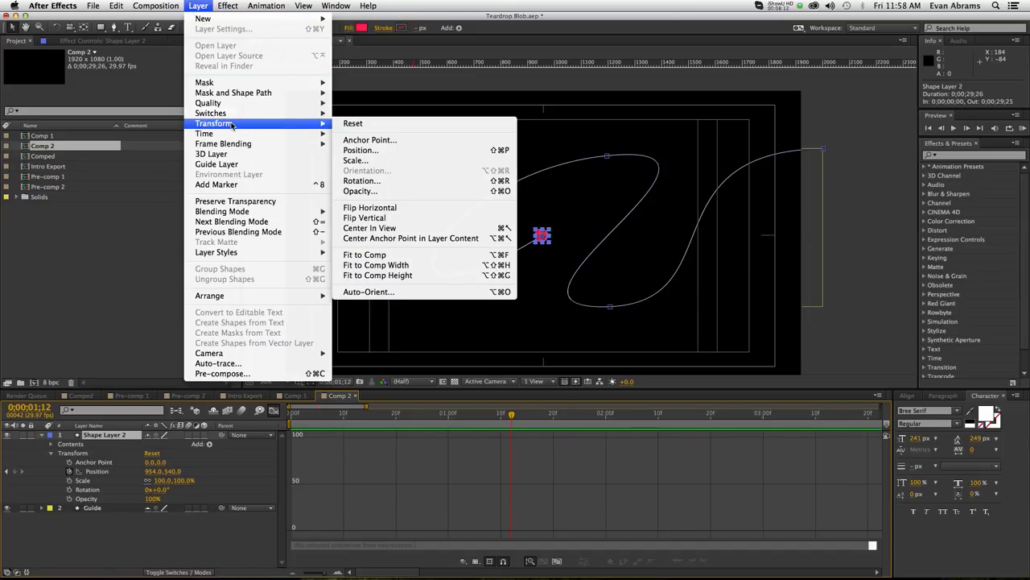
{"action": "left_click", "coordinate": [375, 292]}
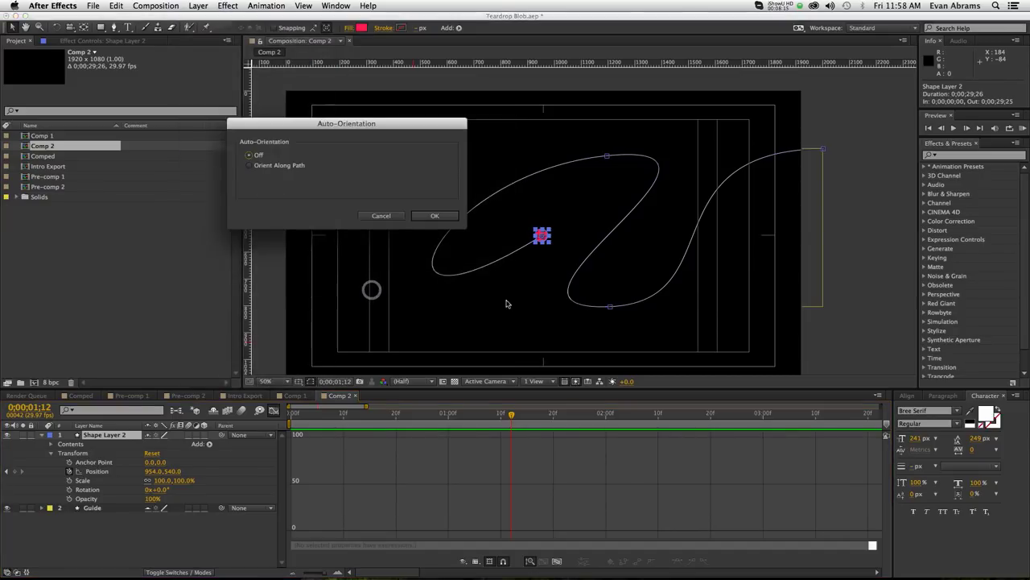
{"action": "left_click", "coordinate": [263, 164]}
{"action": "left_click", "coordinate": [432, 216]}
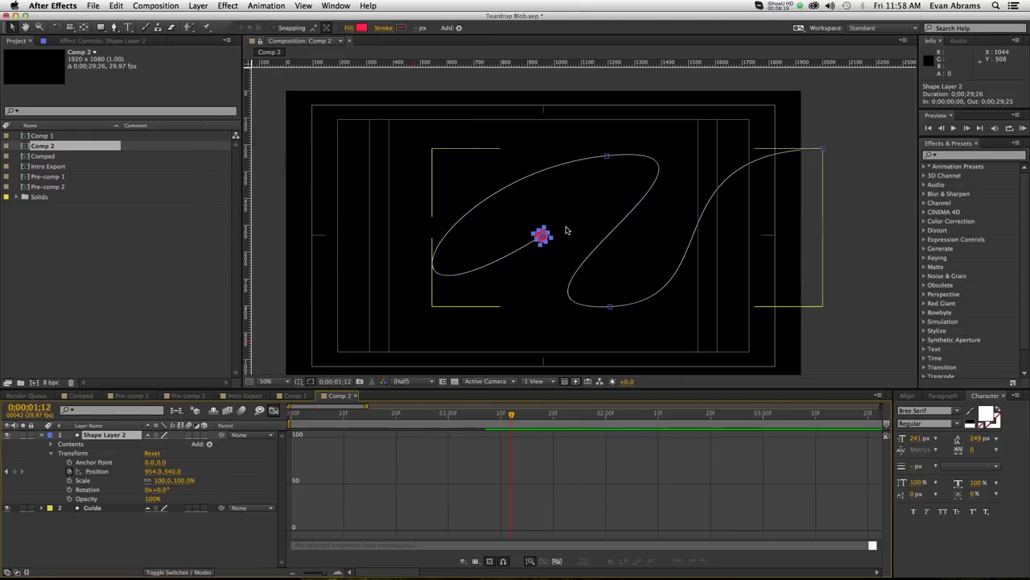
Step: Examine how the circle is oriented at several points along the motion path
{"action": "scroll", "coordinate": [539, 238], "scroll_direction": "up", "scroll_amount": 6}
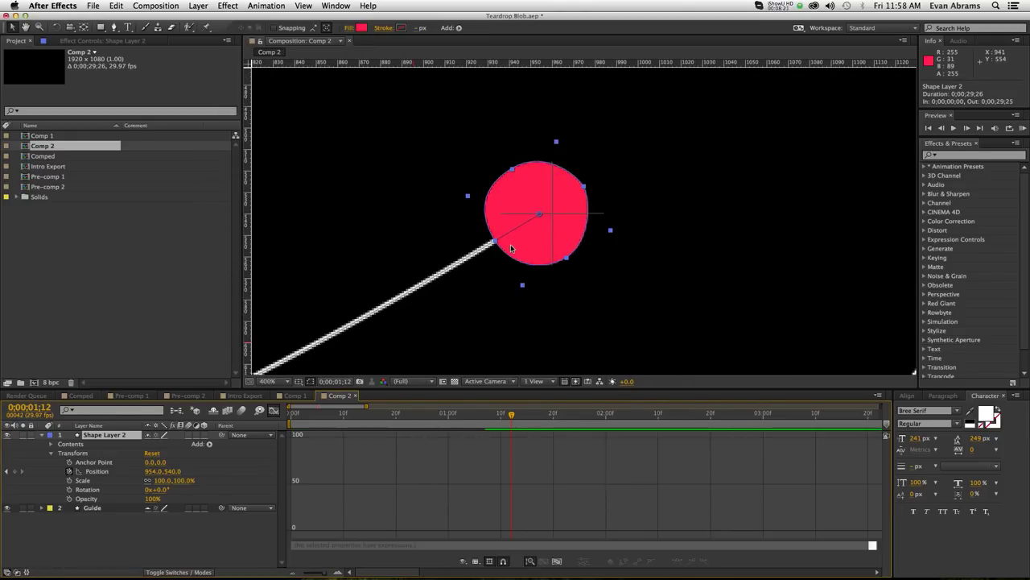
{"action": "scroll", "coordinate": [492, 253], "scroll_direction": "down", "scroll_amount": 2}
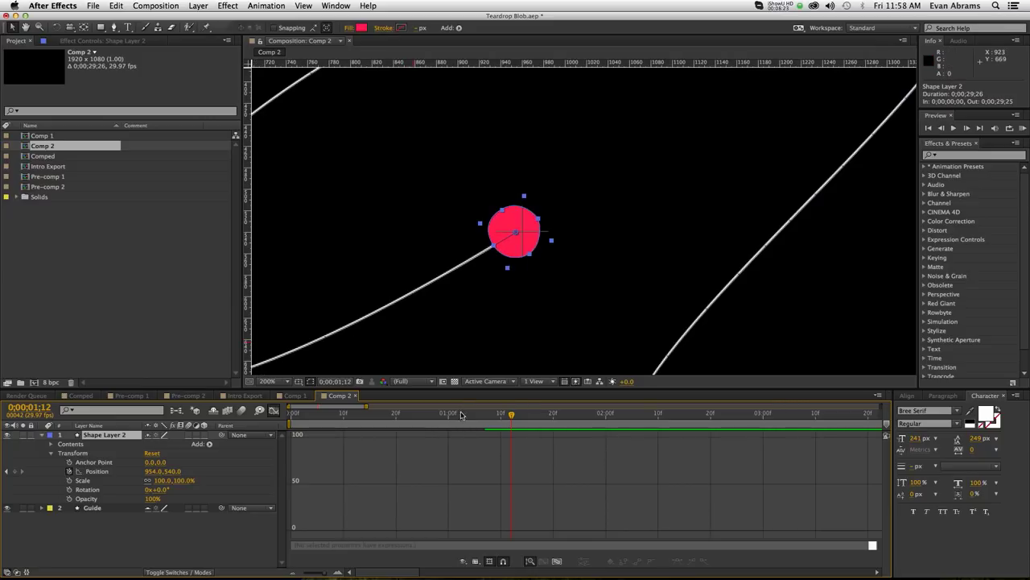
{"action": "left_click_drag", "start_coordinate": [461, 414], "coordinate": [453, 415]}
{"action": "scroll", "coordinate": [452, 213], "scroll_direction": "down", "scroll_amount": 2}
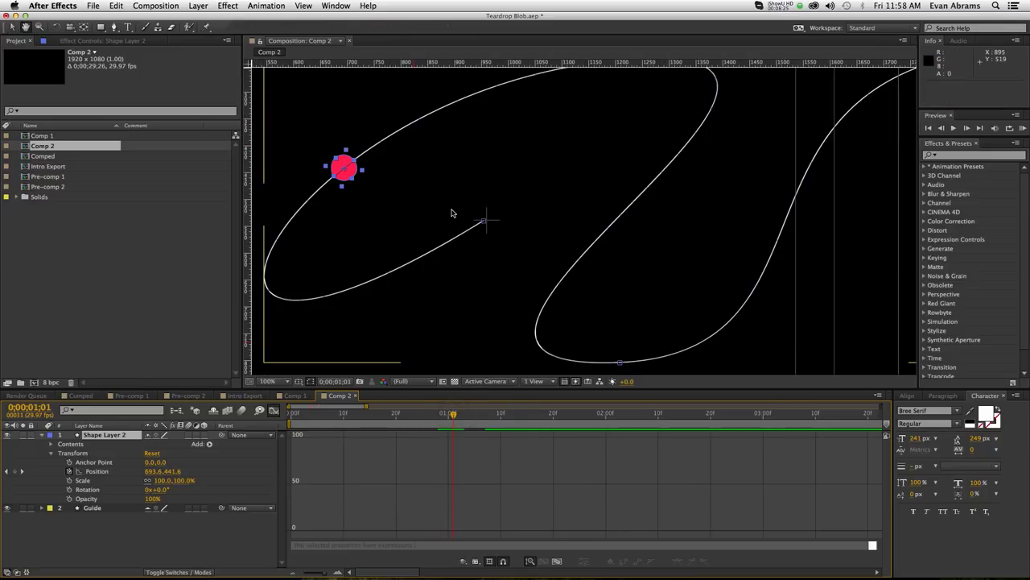
{"action": "key", "text": "space"}
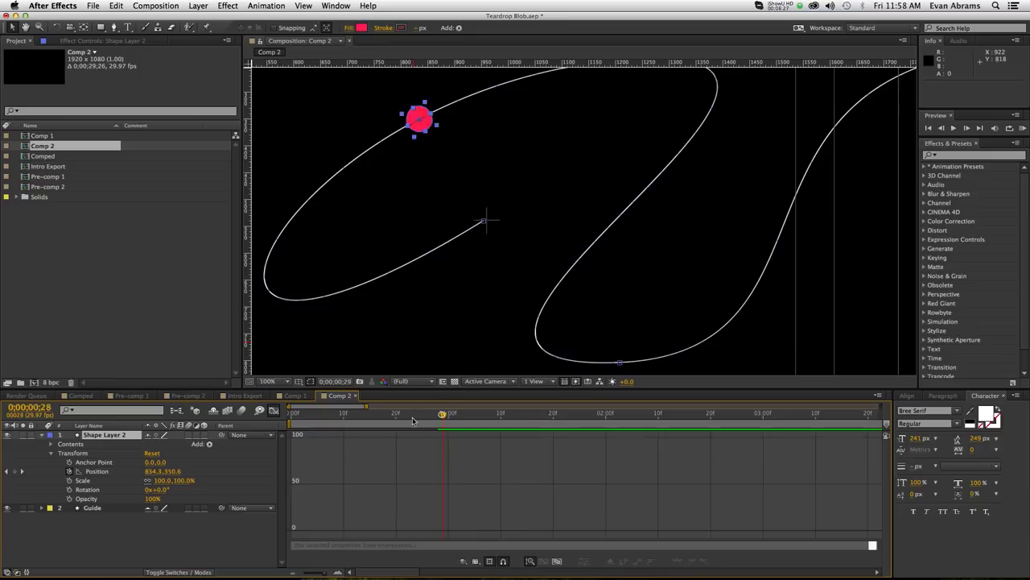
{"action": "left_click", "coordinate": [380, 425]}
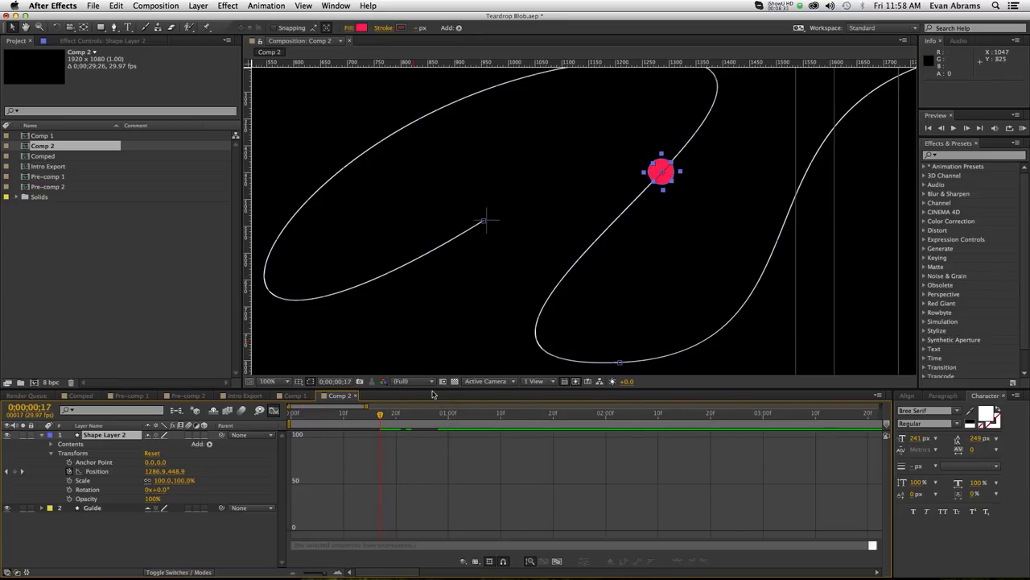
{"action": "left_click_drag", "start_coordinate": [401, 414], "coordinate": [356, 418]}
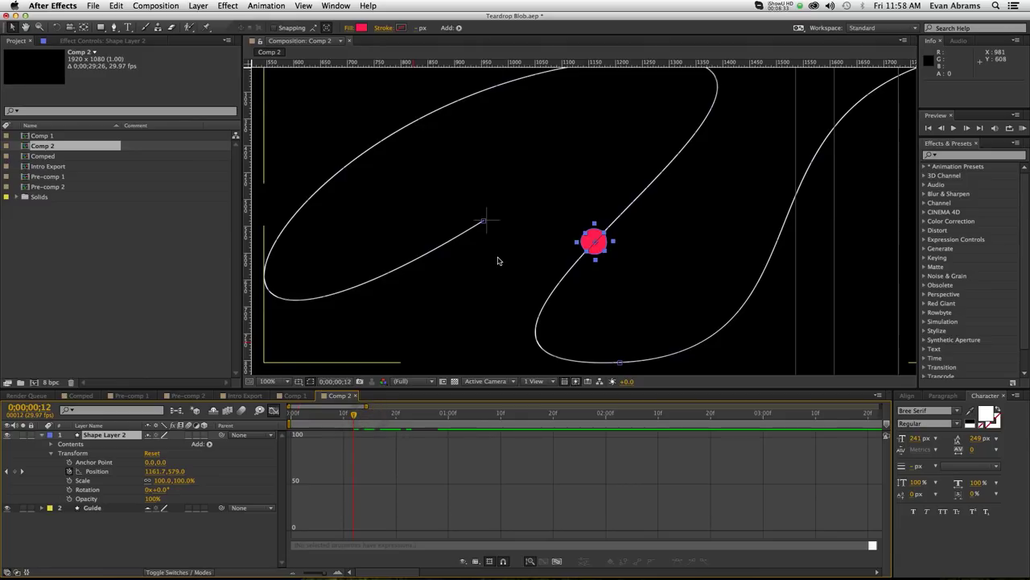
{"action": "key", "text": "comma"}
{"action": "key", "text": "comma"}
{"action": "key", "text": "space"}
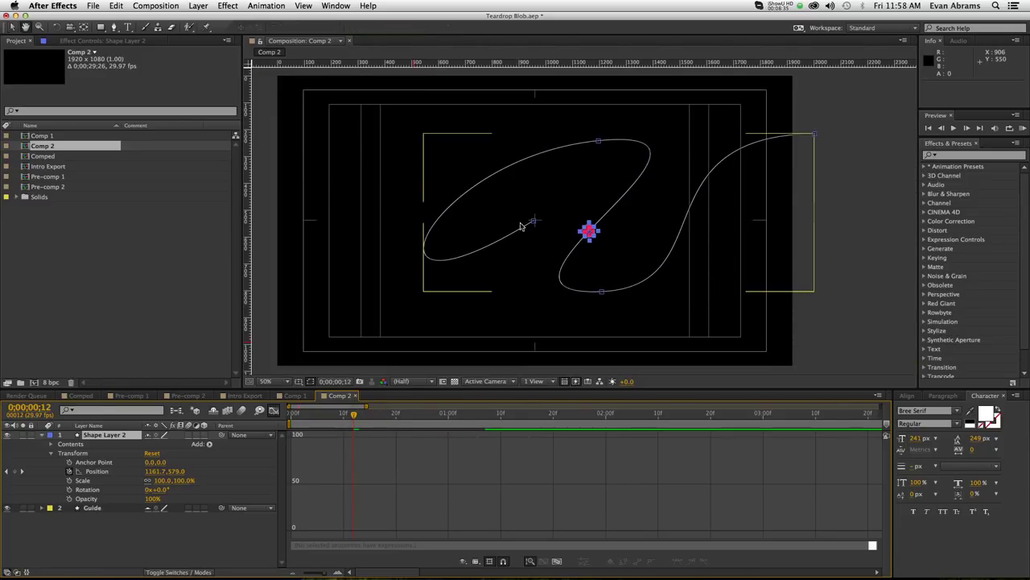
{"action": "key", "text": "space"}
Step: Add a Scale keyframe at 0;00;00;00 to the circle's layer, with Position also shown, and place the playhead at 0;00;01;07
{"action": "key", "text": "Home"}
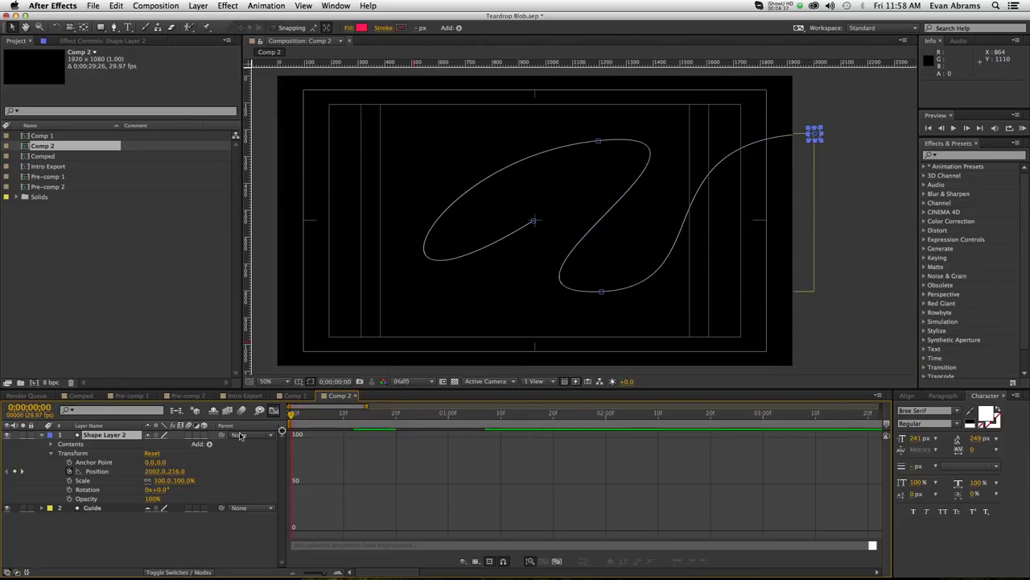
{"action": "left_click", "coordinate": [274, 410]}
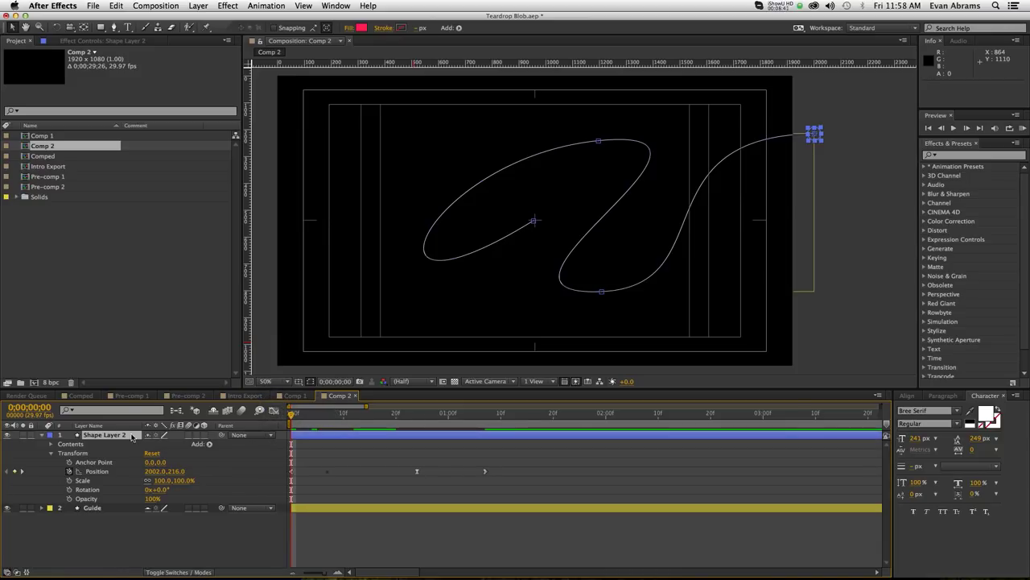
{"action": "key", "text": "shift+s"}
{"action": "key", "text": "s"}
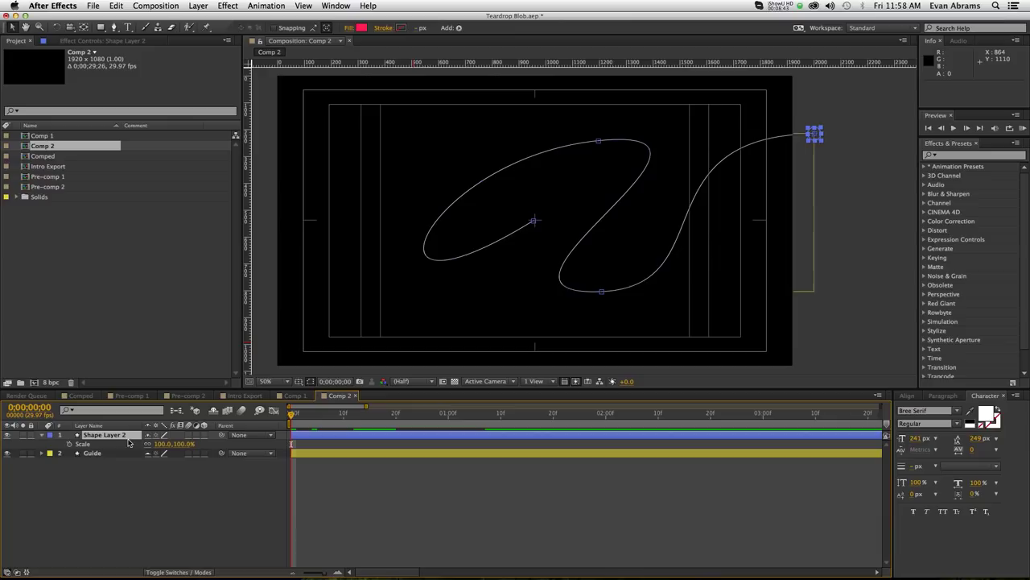
{"action": "left_click", "coordinate": [69, 443]}
{"action": "key", "text": "shift+p"}
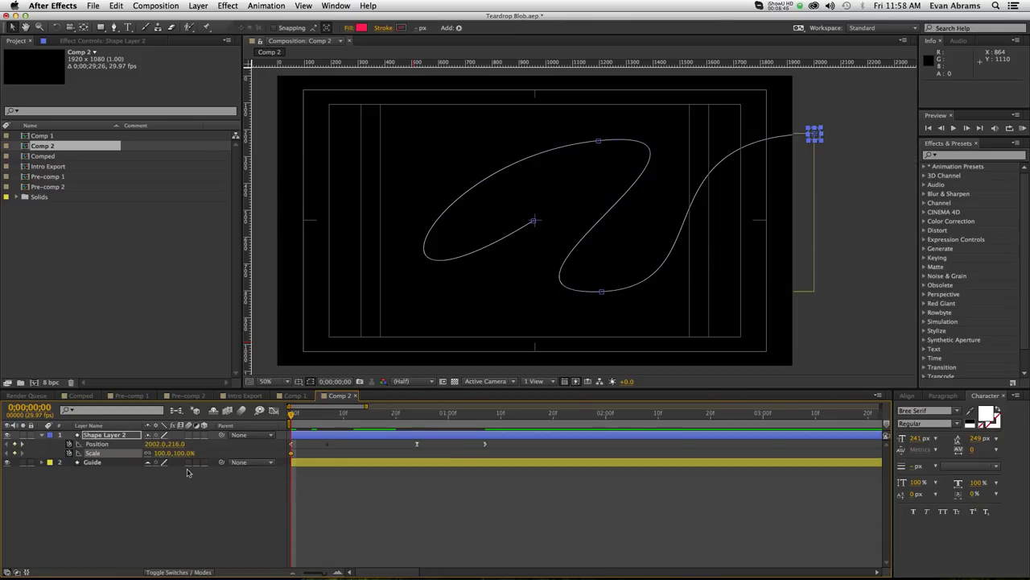
{"action": "left_click", "coordinate": [482, 411]}
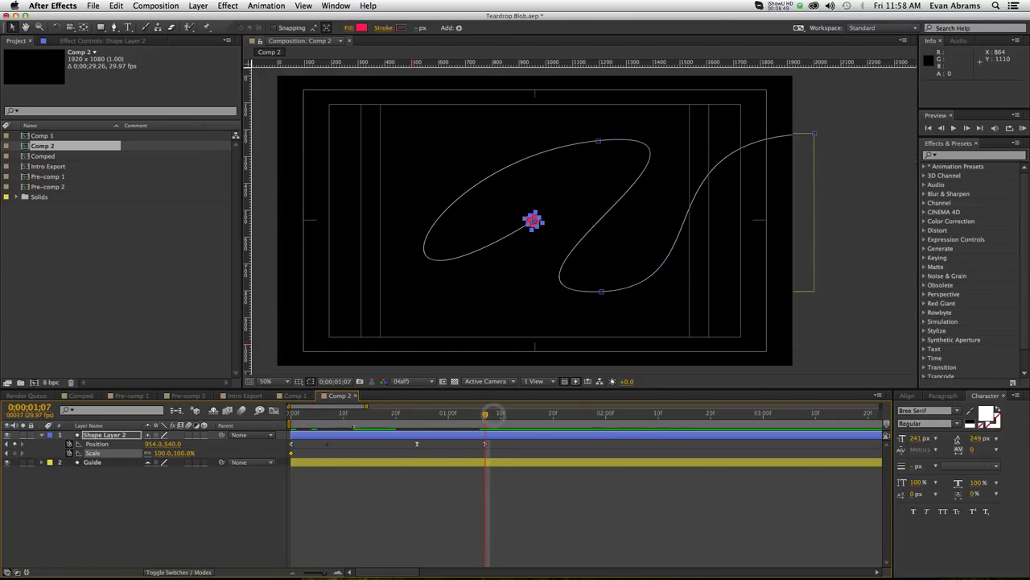
Step: Keyframe the circle's Scale at 83% at 0;00;01;07 and 294% at 0;00;00;00, and preview the shrinking motion
{"action": "left_click_drag", "start_coordinate": [187, 453], "coordinate": [173, 453]}
{"action": "left_click_drag", "start_coordinate": [342, 414], "coordinate": [286, 414]}
{"action": "left_click_drag", "start_coordinate": [185, 452], "coordinate": [279, 443]}
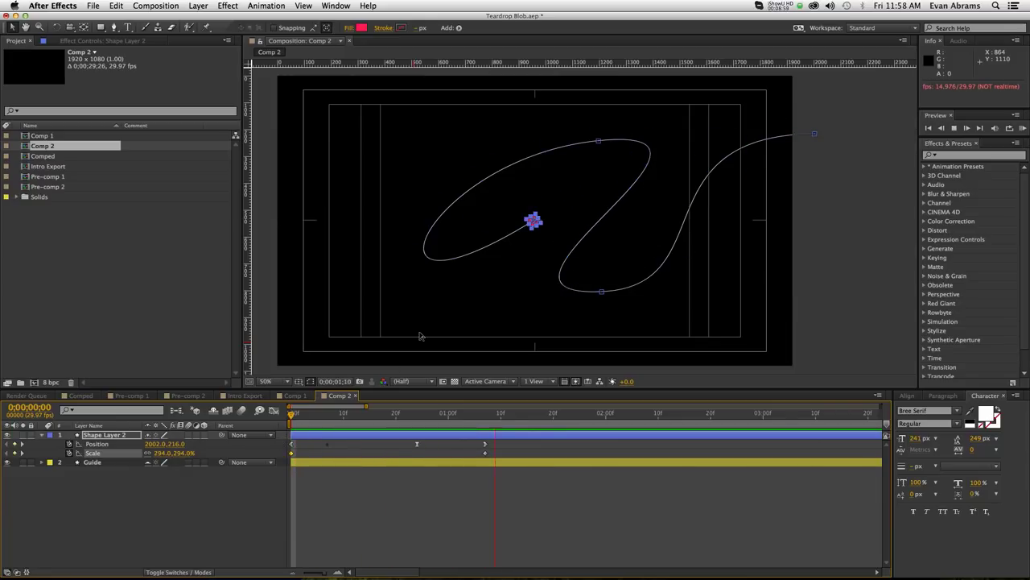
{"action": "key", "text": "space"}
{"action": "left_click_drag", "start_coordinate": [488, 414], "coordinate": [388, 426]}
{"action": "key", "text": "space"}
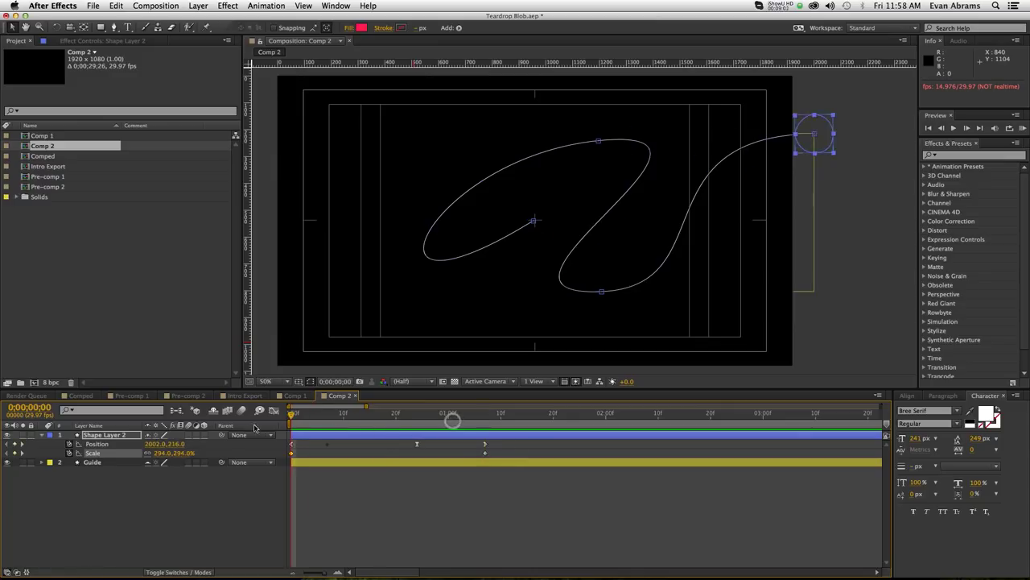
{"action": "key", "text": "space"}
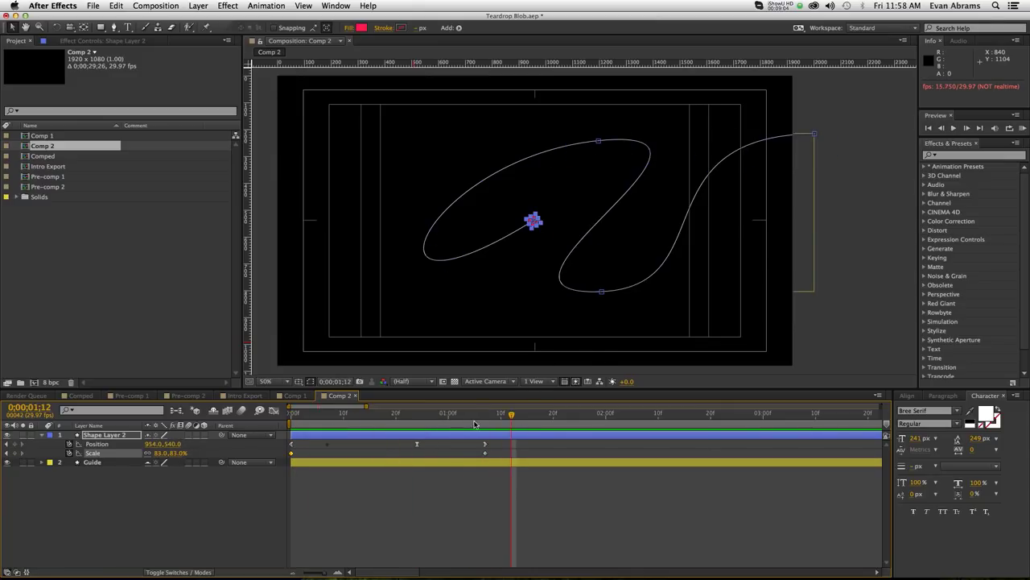
Step: Move the circle's third Position keyframe to about 0;00;00;20 and the last Position and Scale keyframes to about 0;00;01;01, and scrub to 0;00;00;25
{"action": "left_click_drag", "start_coordinate": [417, 445], "coordinate": [396, 445]}
{"action": "left_click", "coordinate": [492, 446]}
{"action": "mouse_move", "coordinate": [490, 449]}
{"action": "left_mouse_down"}
{"action": "mouse_move", "coordinate": [482, 455]}
{"action": "mouse_move", "coordinate": [475, 446]}
{"action": "left_mouse_up"}
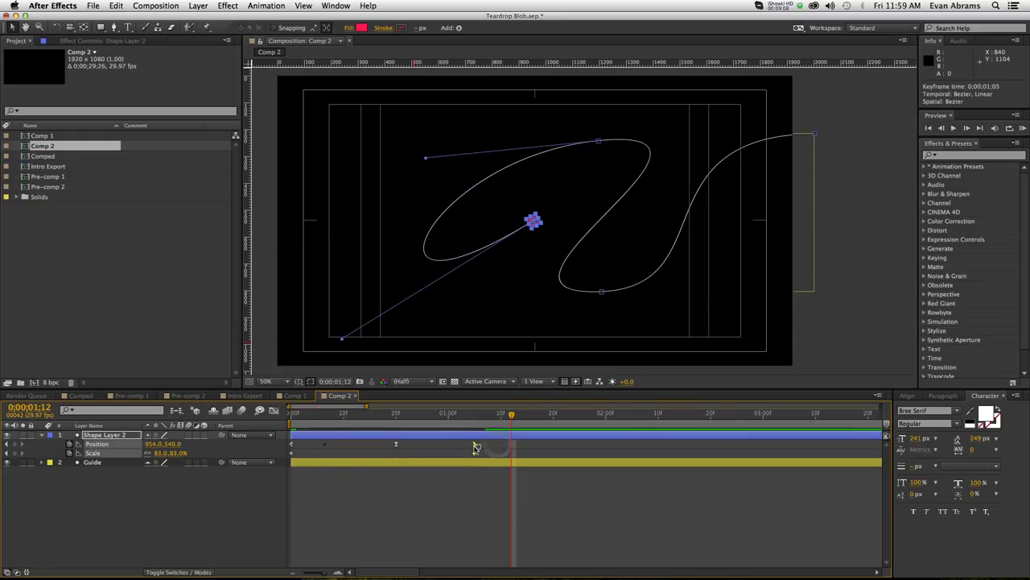
{"action": "left_click_drag", "start_coordinate": [390, 422], "coordinate": [427, 417]}
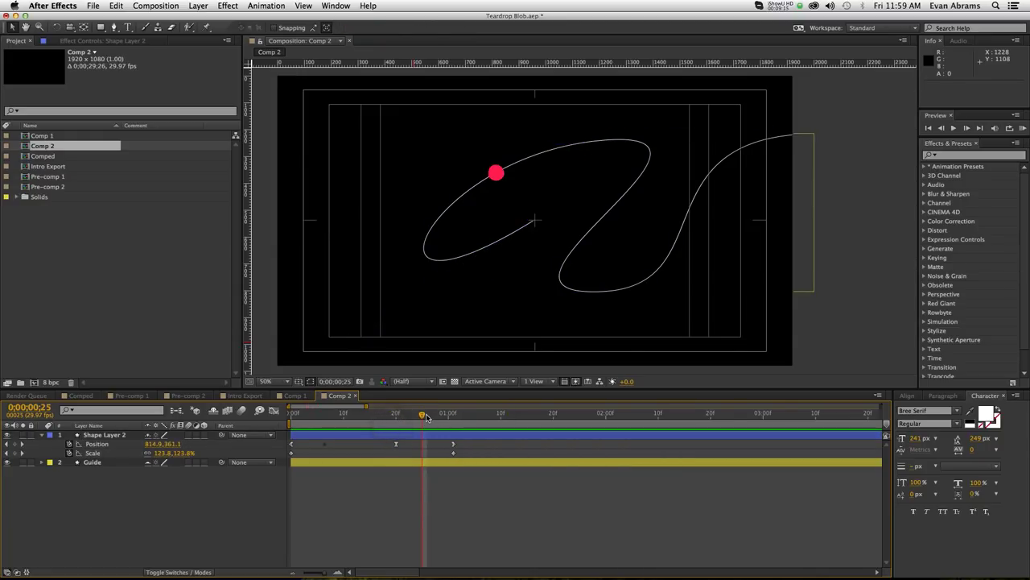
Step: Add a Wiggle Paths operator to the circle's shape layer
{"action": "left_click", "coordinate": [420, 436]}
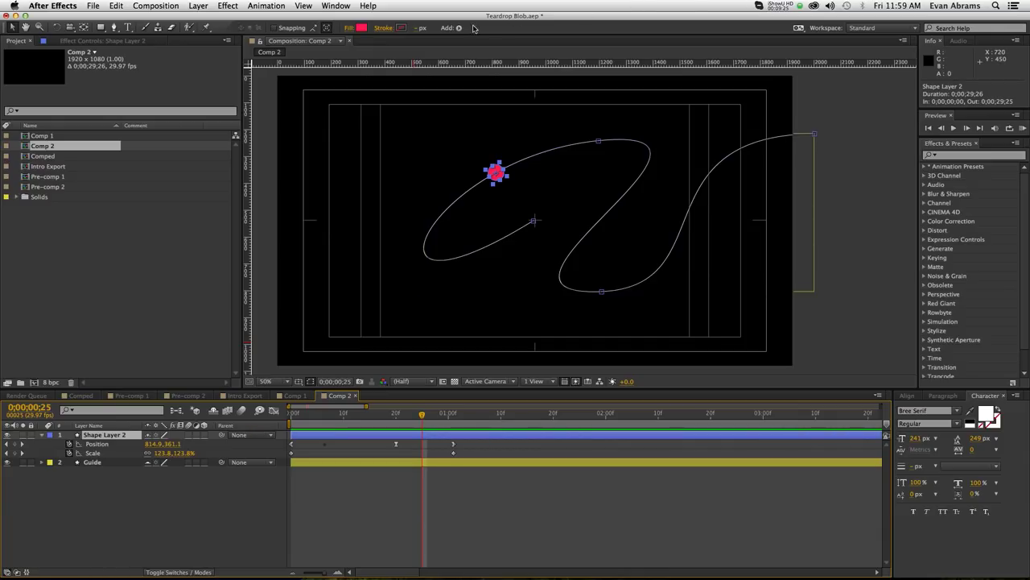
{"action": "left_click", "coordinate": [527, 491]}
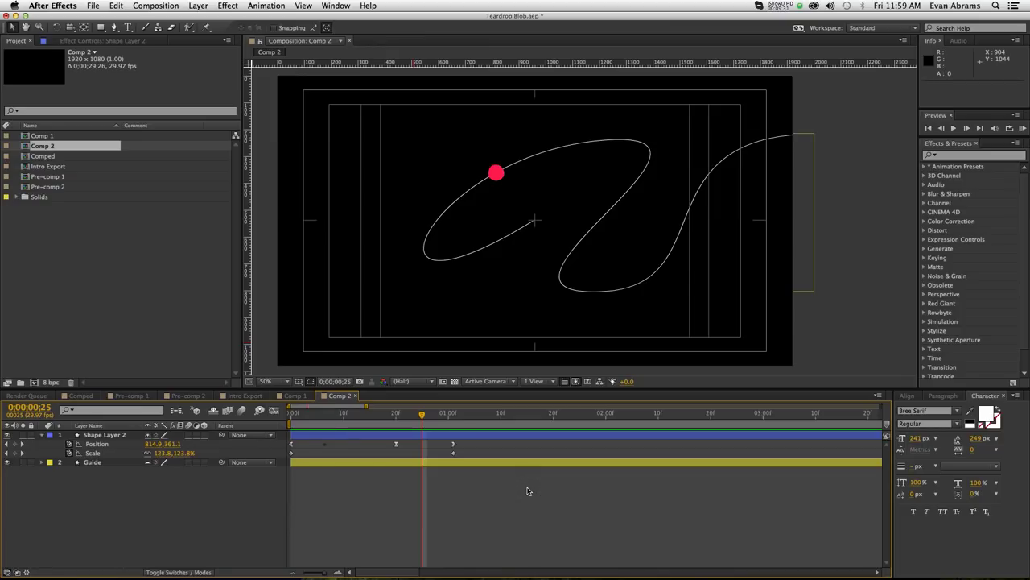
{"action": "left_click", "coordinate": [447, 435]}
{"action": "left_click", "coordinate": [458, 28]}
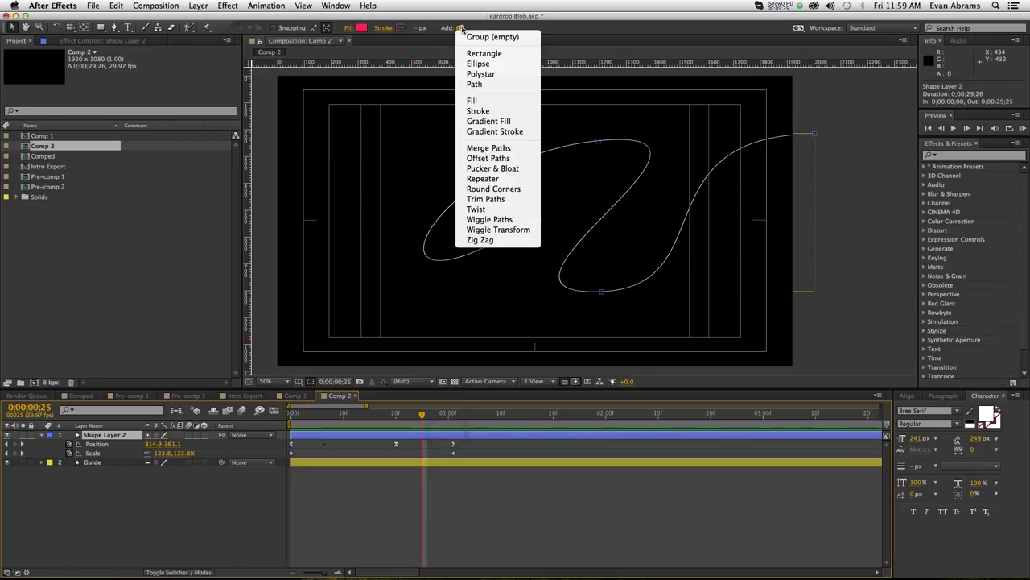
{"action": "left_click", "coordinate": [493, 218]}
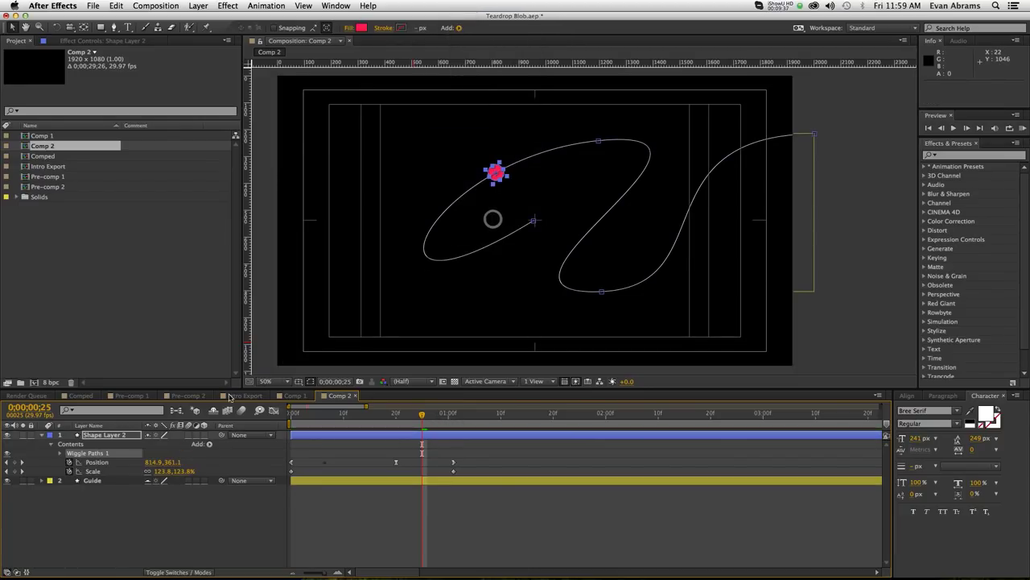
Step: Expand the Wiggle Paths properties and set Size to 16, checking the circle's outline at 200% magnification
{"action": "left_click", "coordinate": [54, 451]}
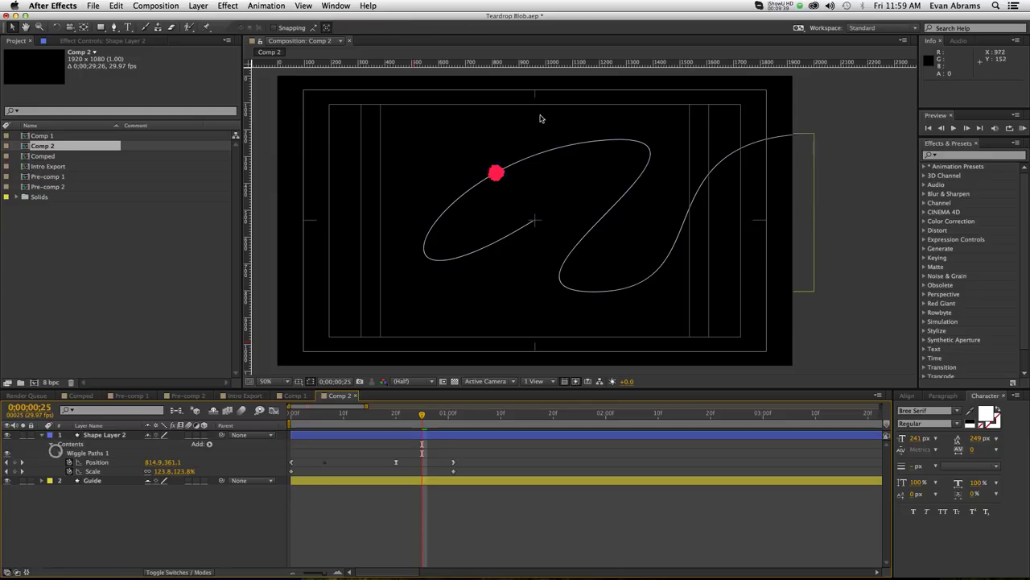
{"action": "key", "text": "period"}
{"action": "key", "text": "period"}
{"action": "key", "text": "space"}
{"action": "left_click_drag", "start_coordinate": [418, 132], "coordinate": [548, 251]}
{"action": "left_click", "coordinate": [547, 250]}
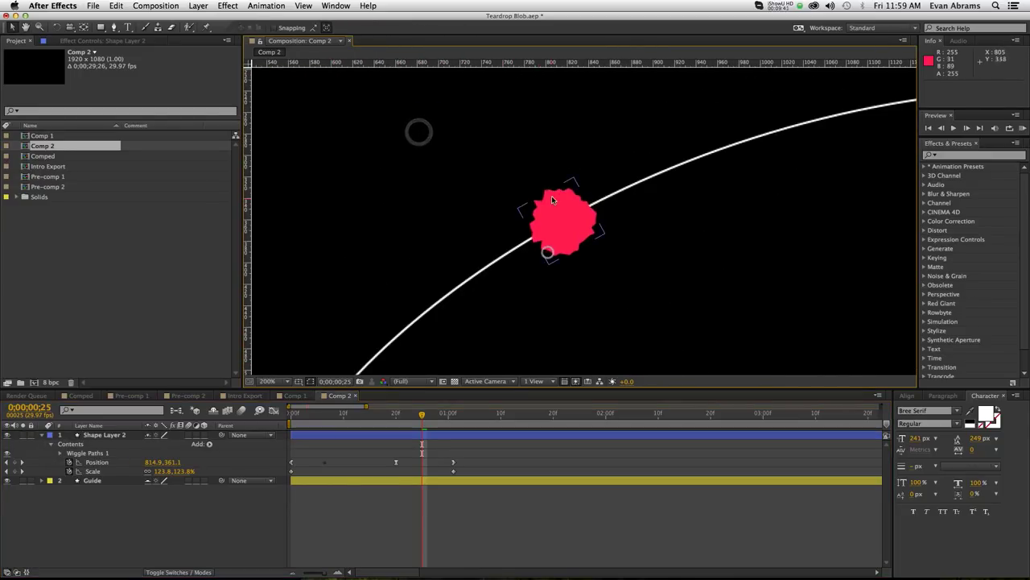
{"action": "left_click", "coordinate": [66, 453]}
{"action": "left_click", "coordinate": [60, 454]}
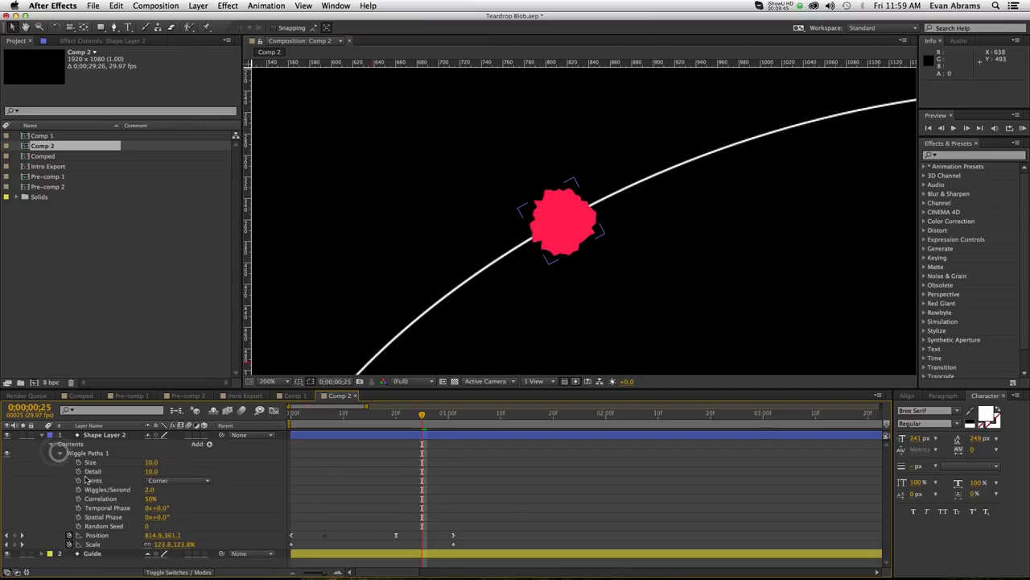
{"action": "left_click_drag", "start_coordinate": [155, 462], "coordinate": [86, 461]}
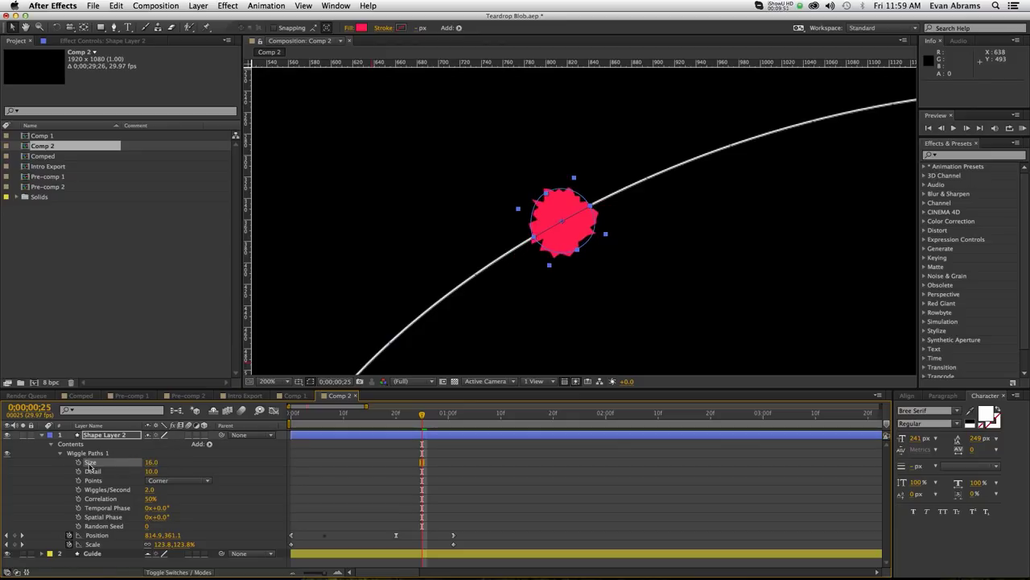
Step: Set the Wiggle Paths Detail to 1 and its Points to Smooth
{"action": "left_click_drag", "start_coordinate": [150, 471], "coordinate": [127, 480]}
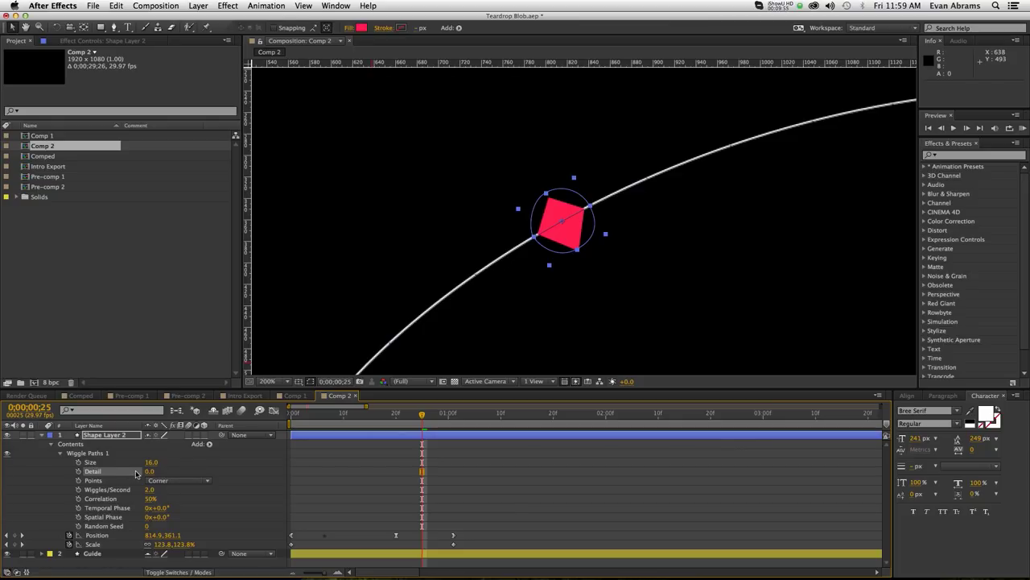
{"action": "left_click", "coordinate": [146, 472]}
{"action": "key", "text": "Up"}
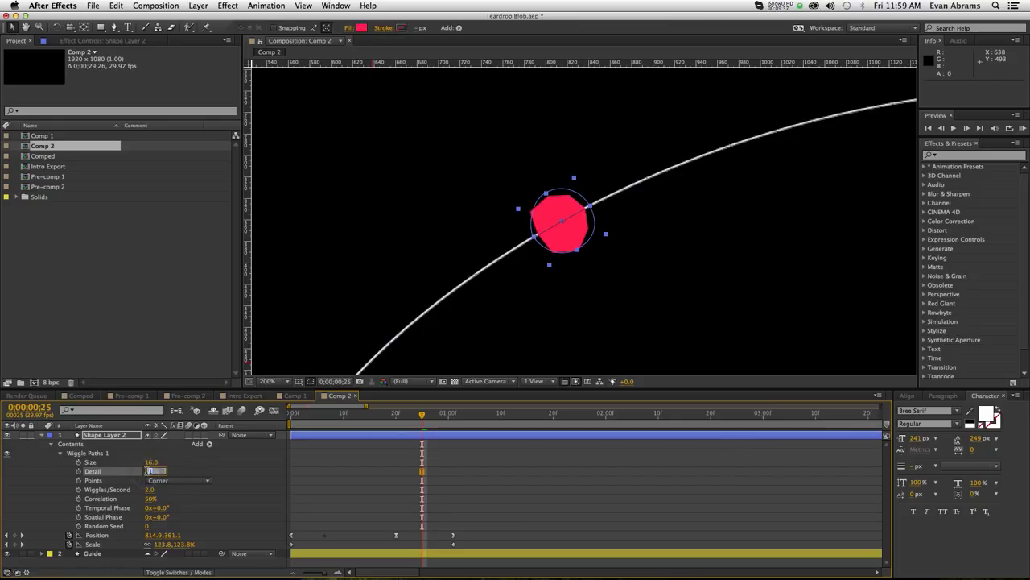
{"action": "left_click", "coordinate": [159, 480]}
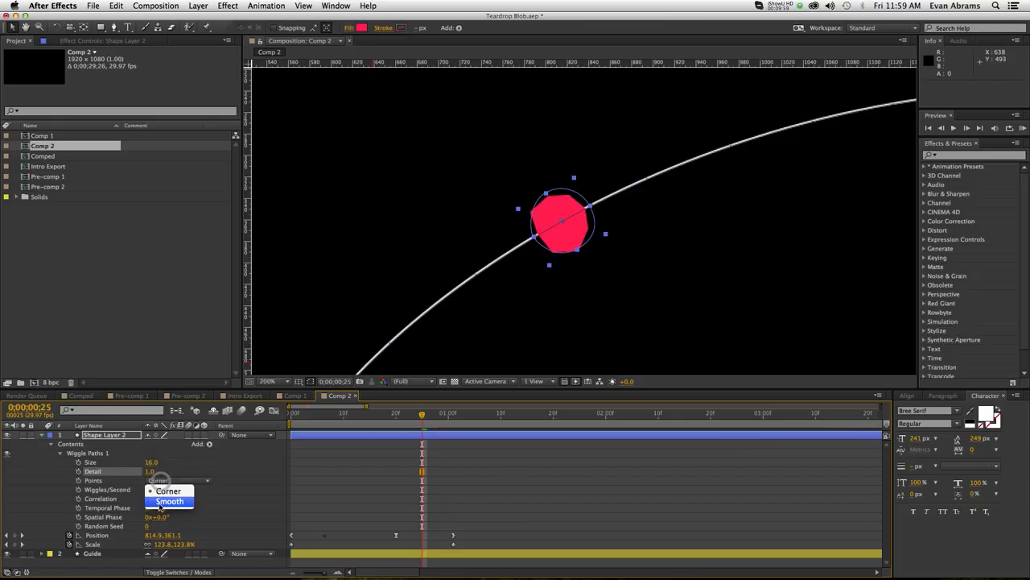
{"action": "left_click", "coordinate": [159, 508]}
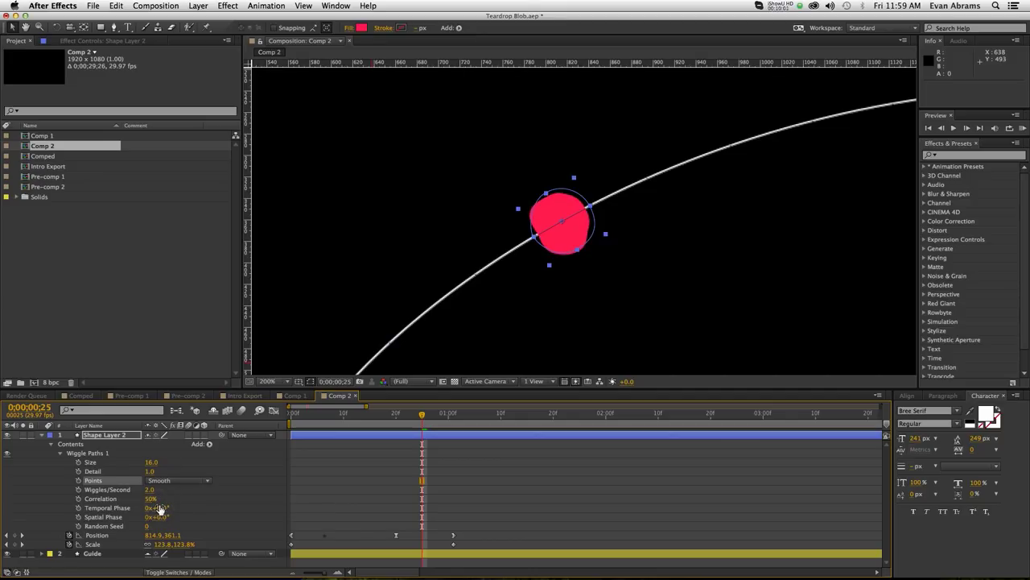
Step: Try Wiggles/Second at 35, reduce it to 24, and preview the wobbling circle
{"action": "left_click", "coordinate": [150, 491]}
{"action": "key", "text": "Return"}
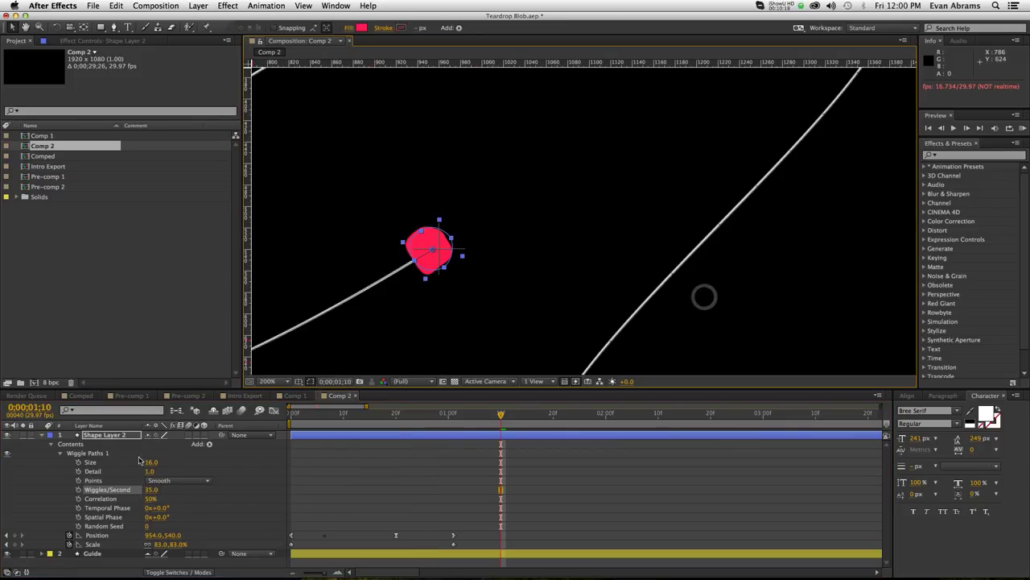
{"action": "left_click", "coordinate": [153, 489]}
{"action": "type", "text": "24"}
{"action": "key", "text": "Return"}
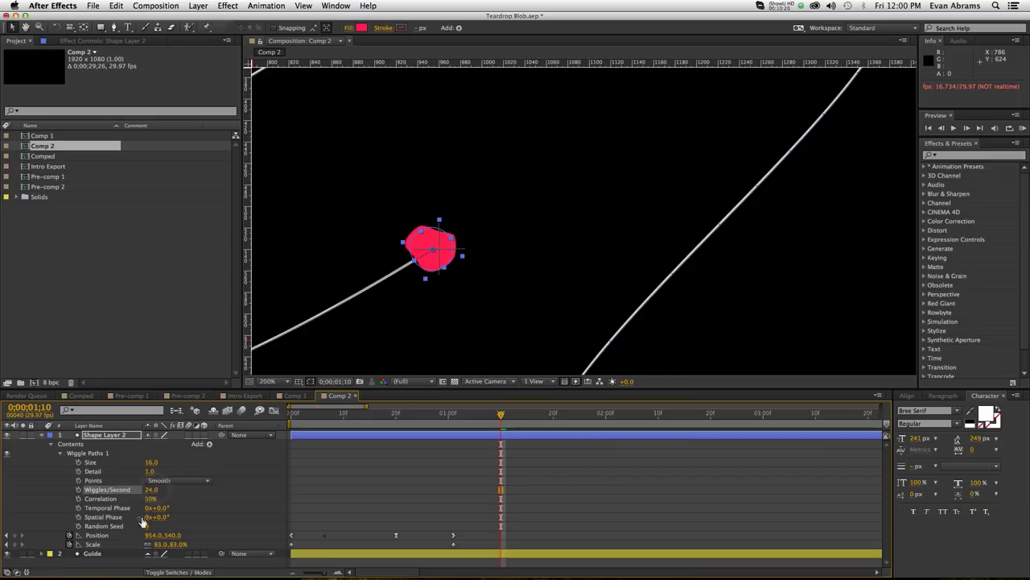
{"action": "key", "text": "space"}
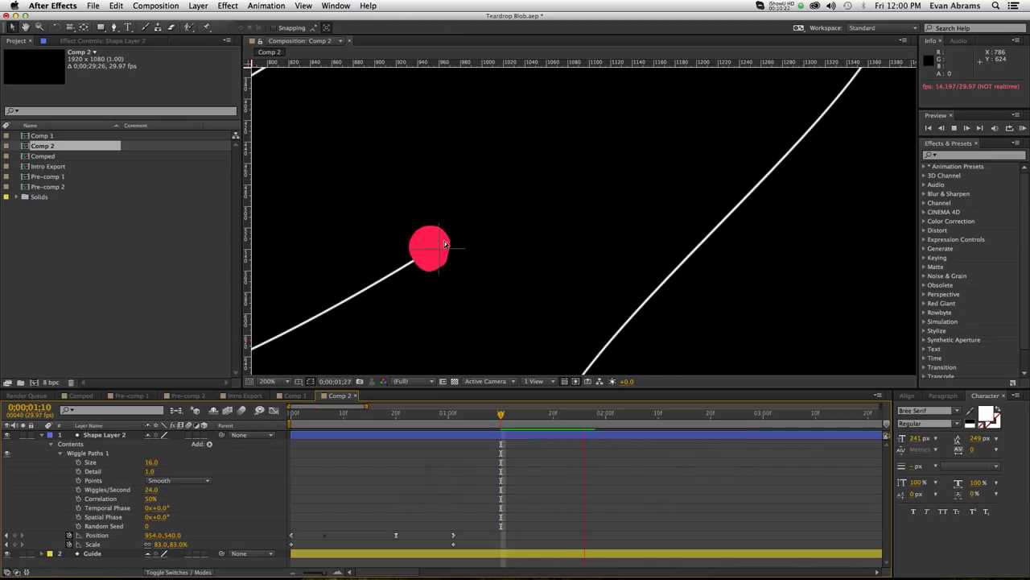
Step: Add an expression to the Wiggle Paths Size that links it to the layer's Position, reading transform.position[0]
{"action": "key", "text": "comma"}
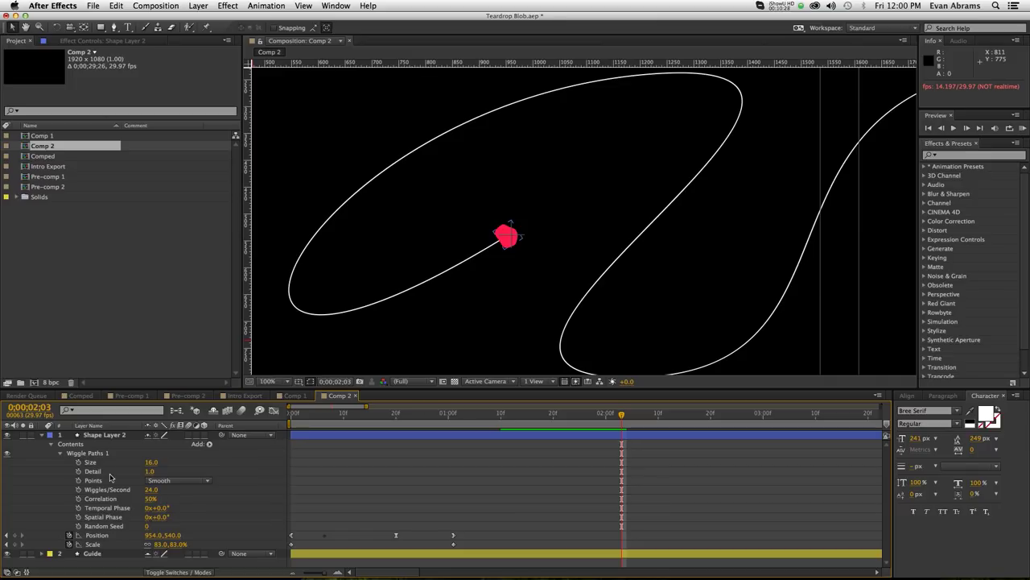
{"action": "left_click", "coordinate": [78, 463], "text": "alt"}
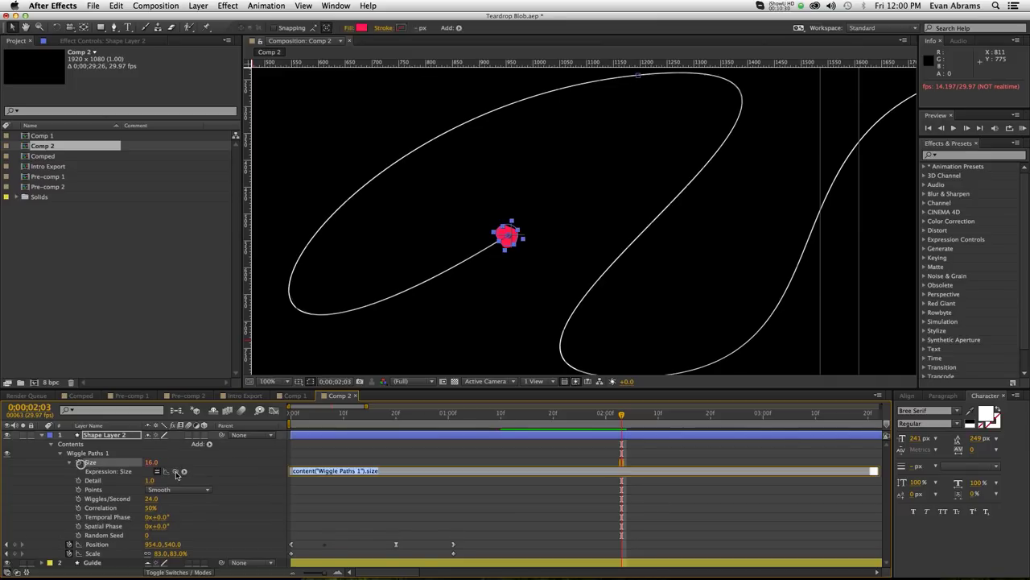
{"action": "left_click_drag", "start_coordinate": [175, 471], "coordinate": [103, 546]}
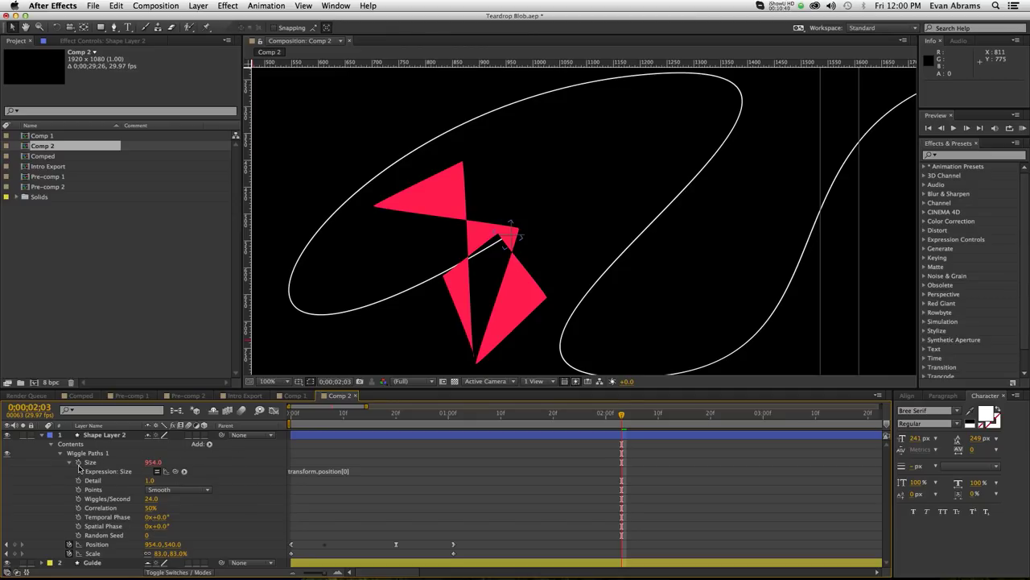
{"action": "left_click", "coordinate": [298, 473]}
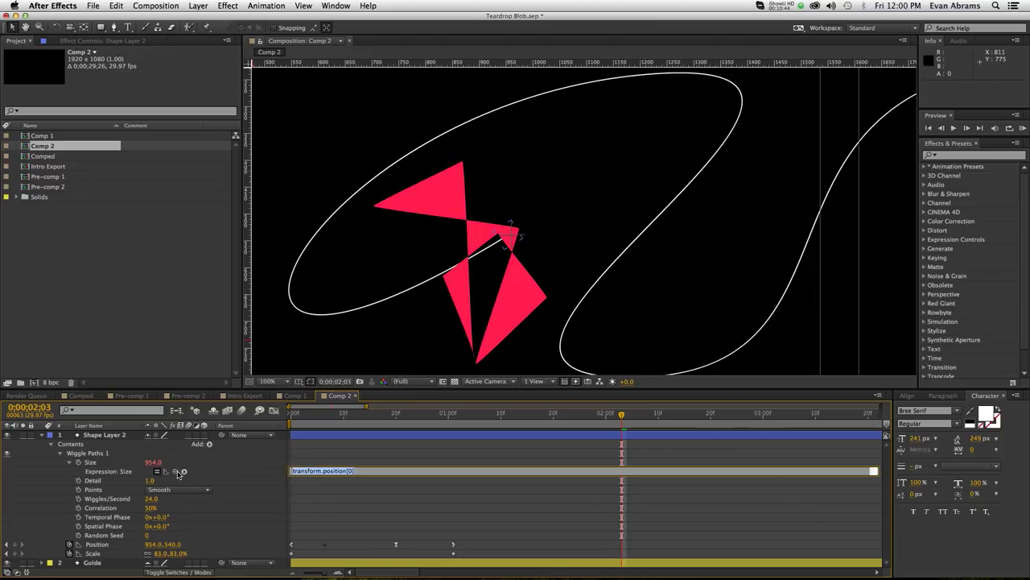
{"action": "left_click_drag", "start_coordinate": [176, 471], "coordinate": [121, 543]}
{"action": "left_click", "coordinate": [374, 494]}
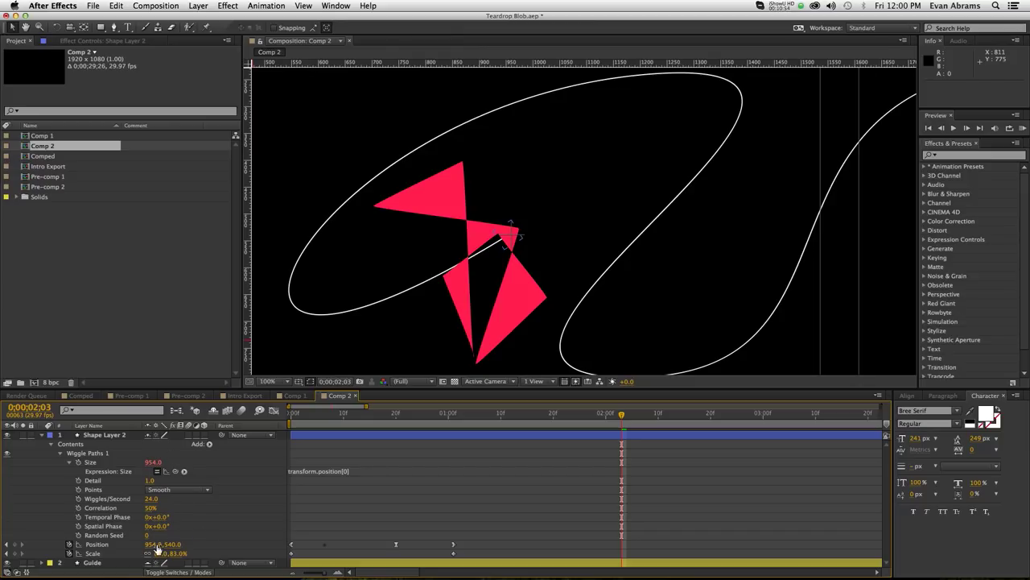
Step: Change the Size expression to transform.position.speed
{"action": "left_click", "coordinate": [380, 474]}
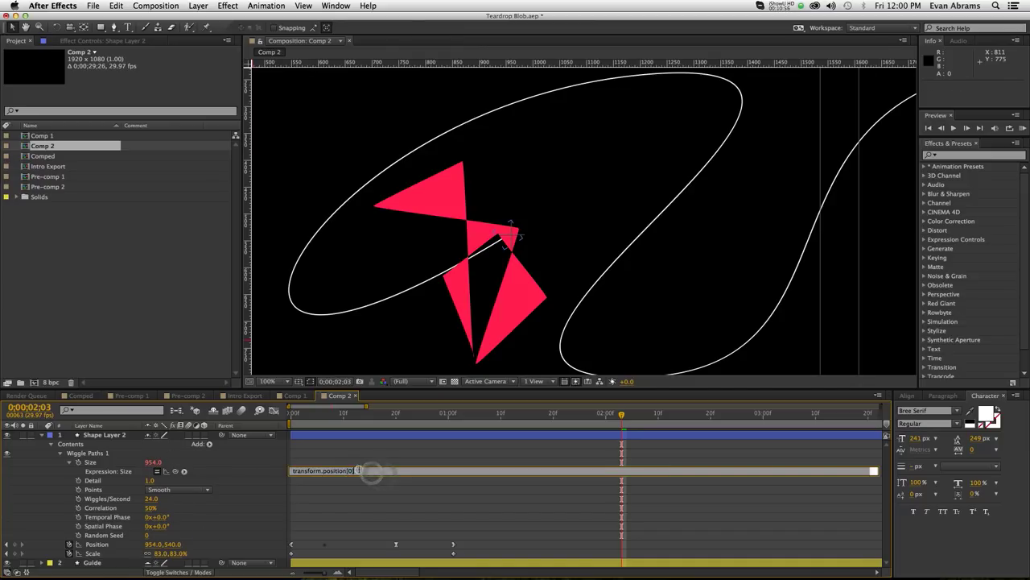
{"action": "key", "text": "BackSpace"}
{"action": "key", "text": "BackSpace"}
{"action": "key", "text": "BackSpace"}
{"action": "key", "text": "KP_Enter"}
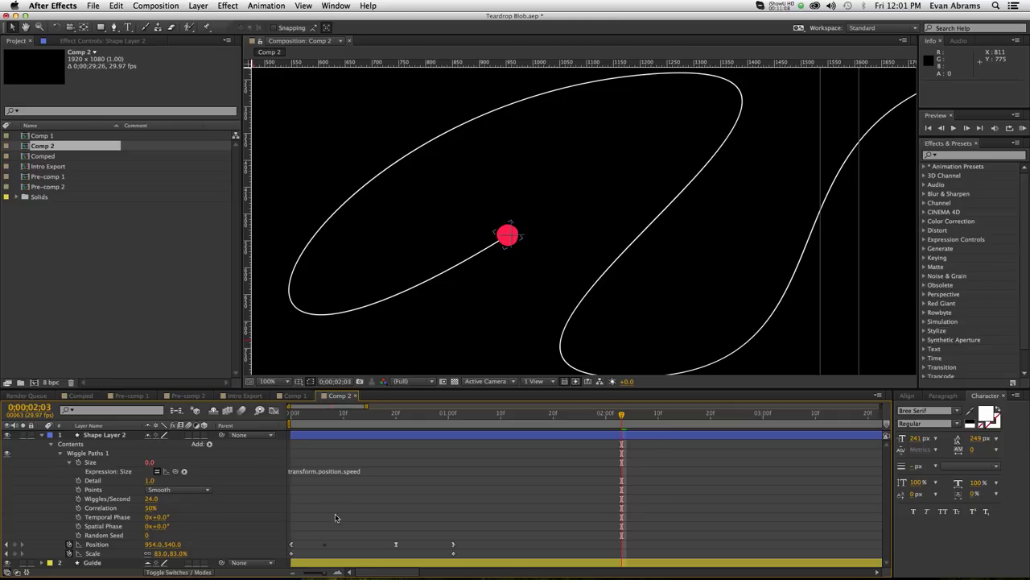
Step: Examine the circle's Position speed curve in the Graph Editor, at 0;00;00;26 and at its peak, and return to the keyframe view
{"action": "left_click", "coordinate": [111, 544]}
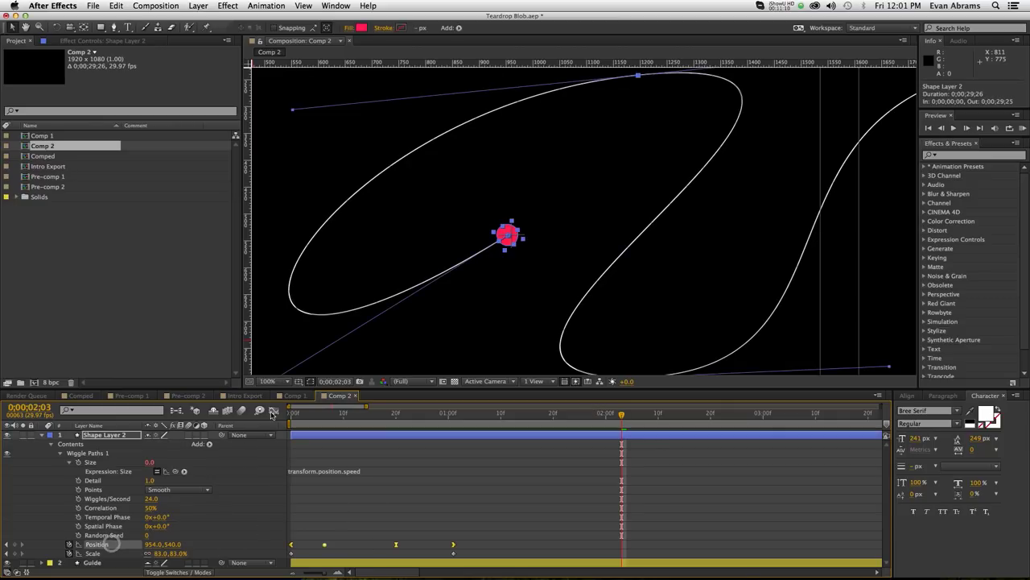
{"action": "left_click", "coordinate": [274, 410]}
{"action": "left_click", "coordinate": [428, 414]}
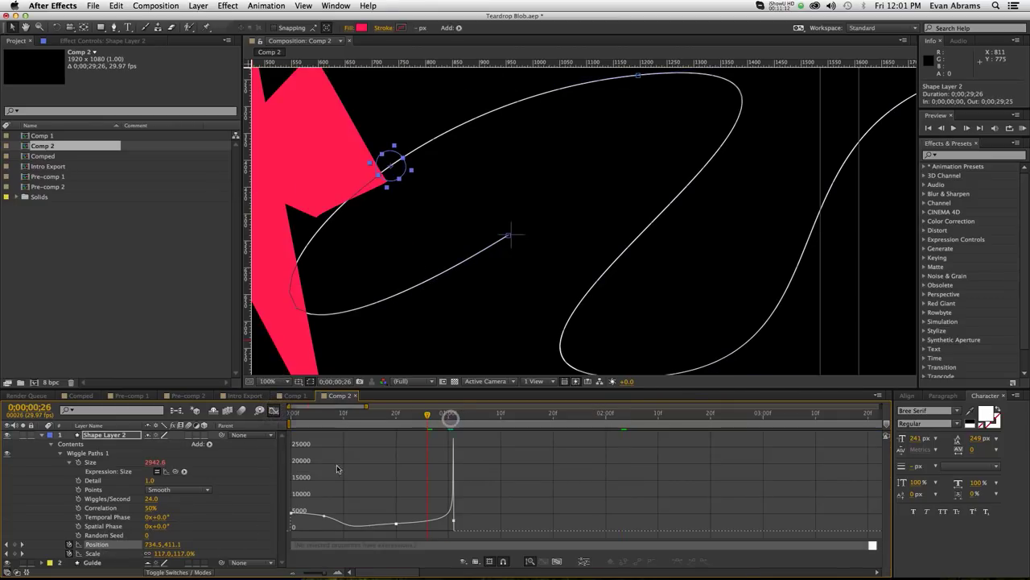
{"action": "mouse_move", "coordinate": [453, 440]}
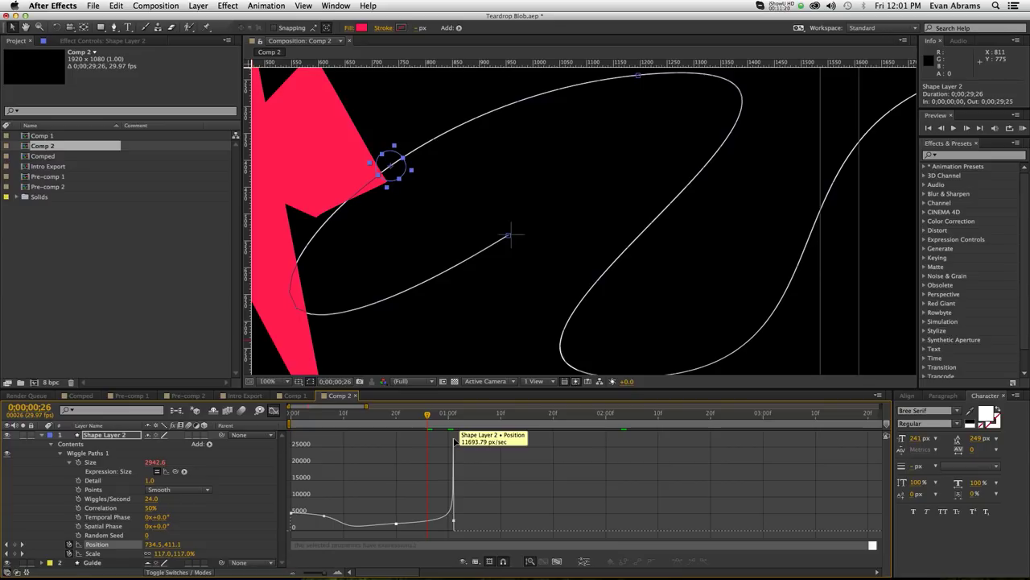
{"action": "mouse_move", "coordinate": [400, 526]}
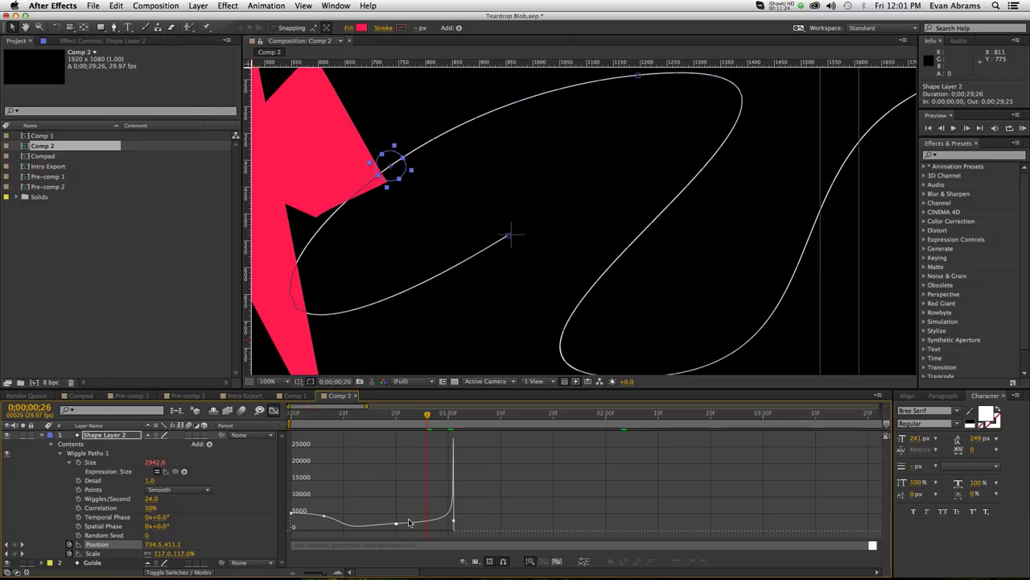
{"action": "left_click", "coordinate": [272, 411]}
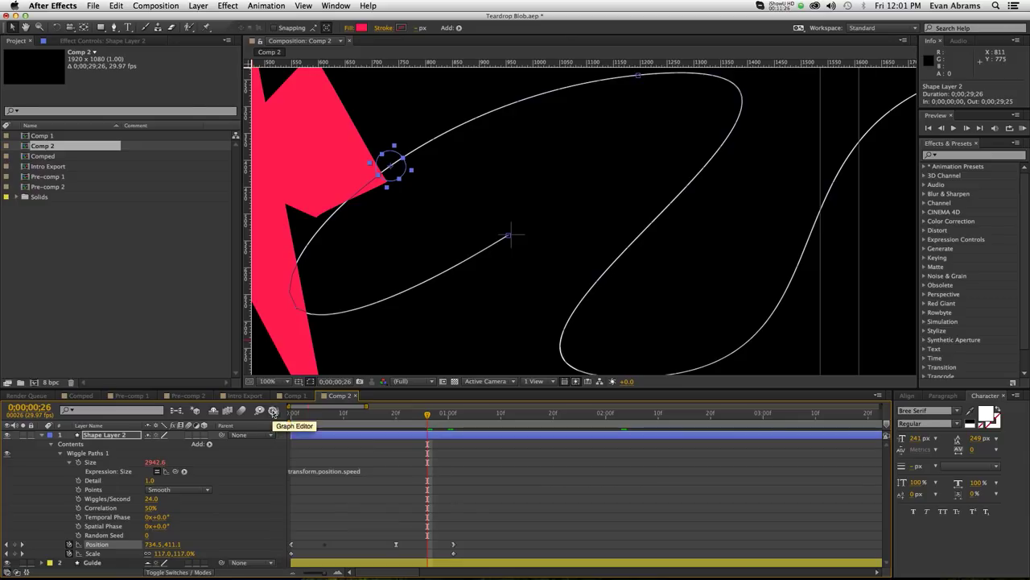
Step: Divide the Size expression by 300, making it transform.position.speed/300, and scrub to 0;00;01;00 to check the wobble
{"action": "left_click", "coordinate": [363, 472]}
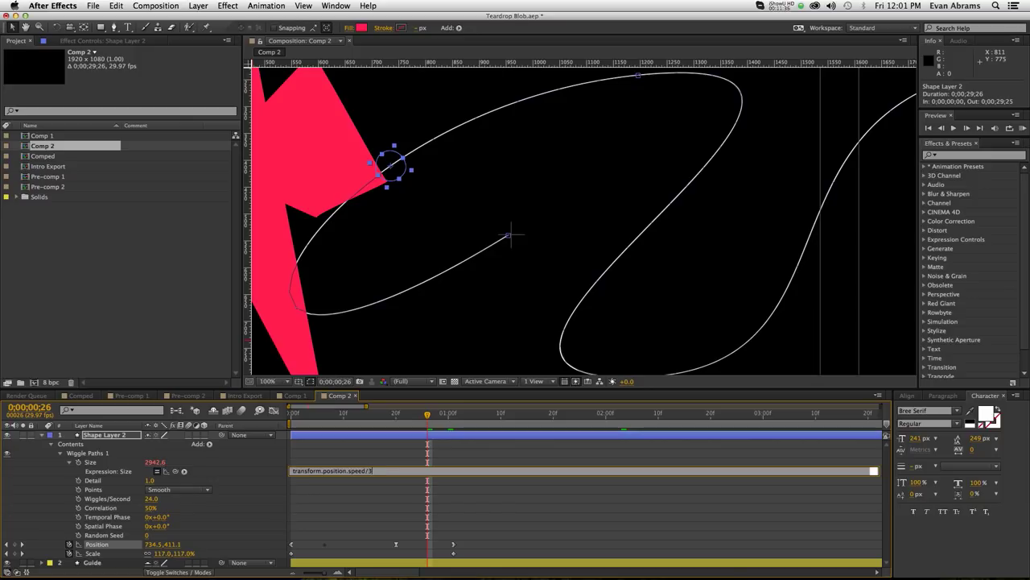
{"action": "key", "text": "KP_Enter"}
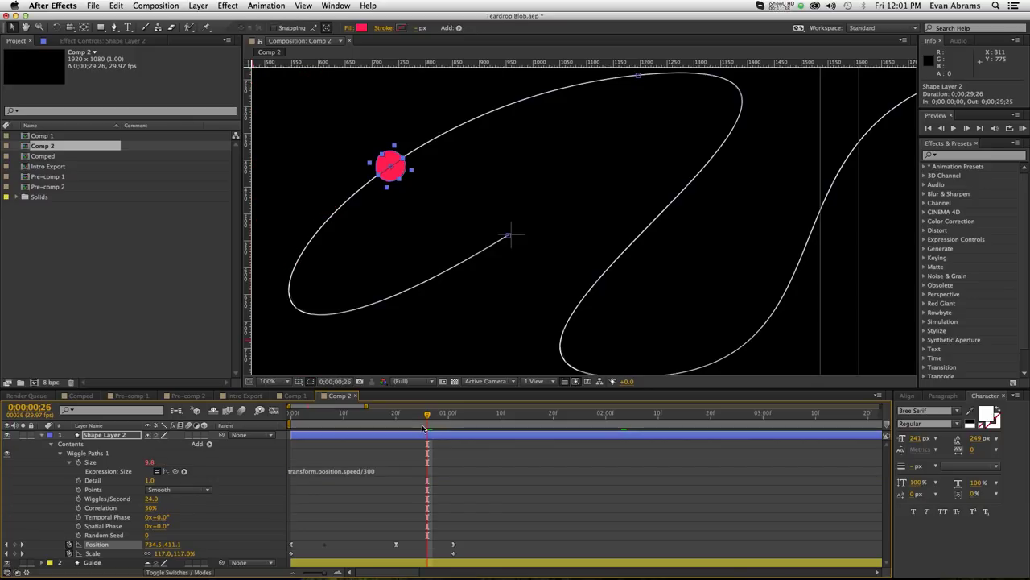
{"action": "left_click_drag", "start_coordinate": [425, 428], "coordinate": [450, 428]}
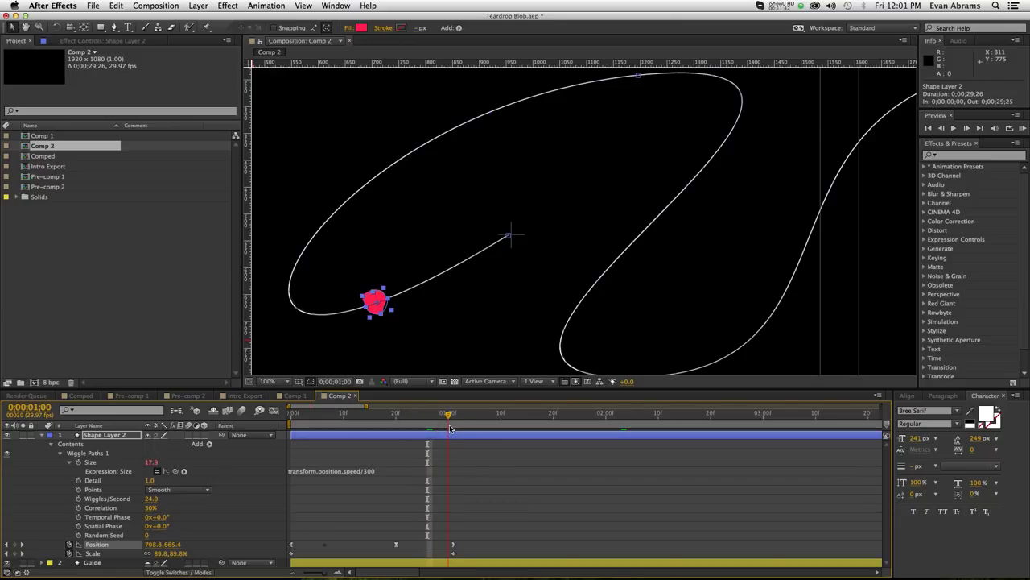
Step: Change the Wiggle Paths Size expression to transform.position.speed/200 and play back the motion to check the wobble
{"action": "left_click", "coordinate": [378, 470]}
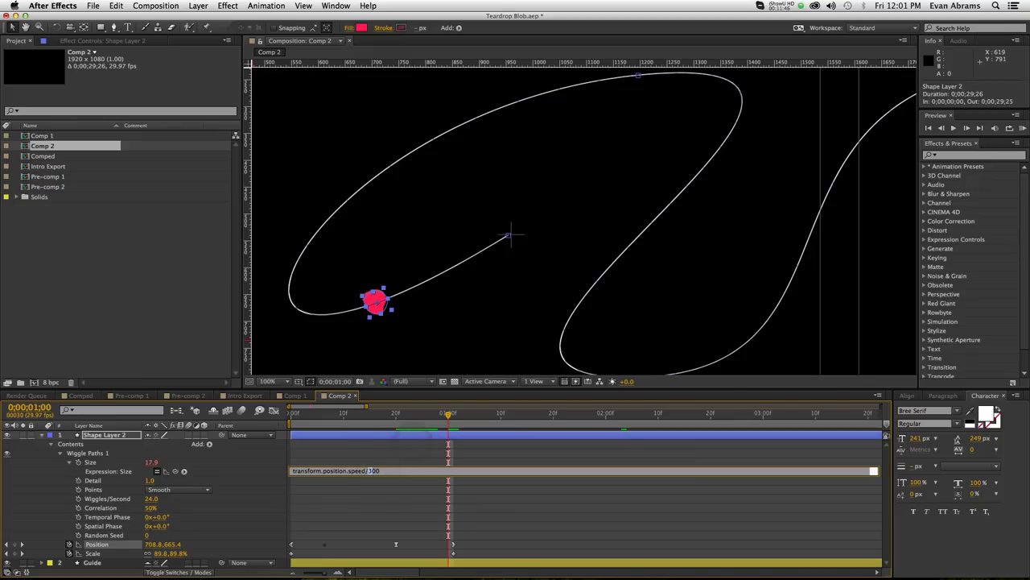
{"action": "type", "text": "2"}
{"action": "key", "text": "KP_Enter"}
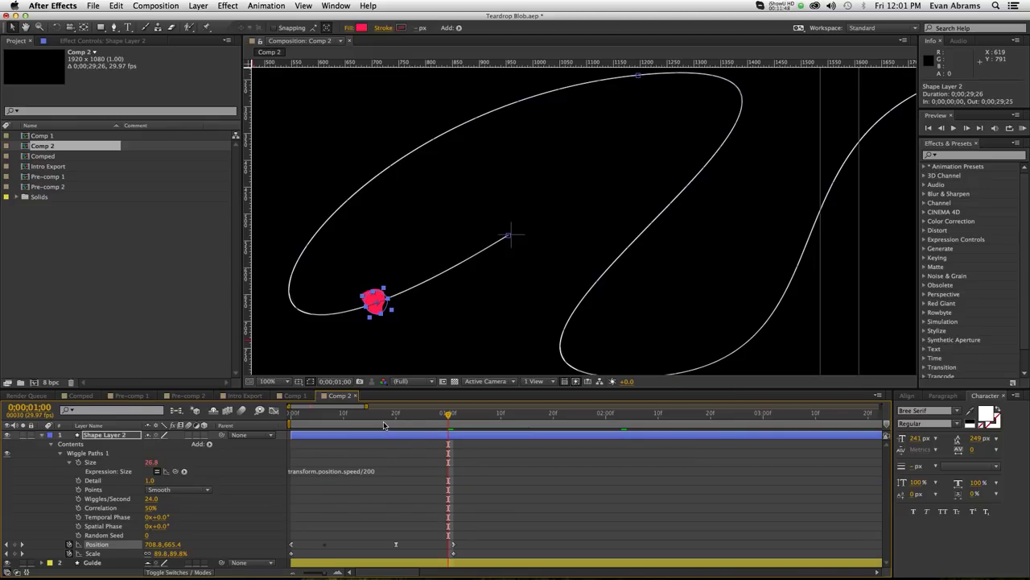
{"action": "left_click_drag", "start_coordinate": [384, 425], "coordinate": [364, 426]}
{"action": "key", "text": "space"}
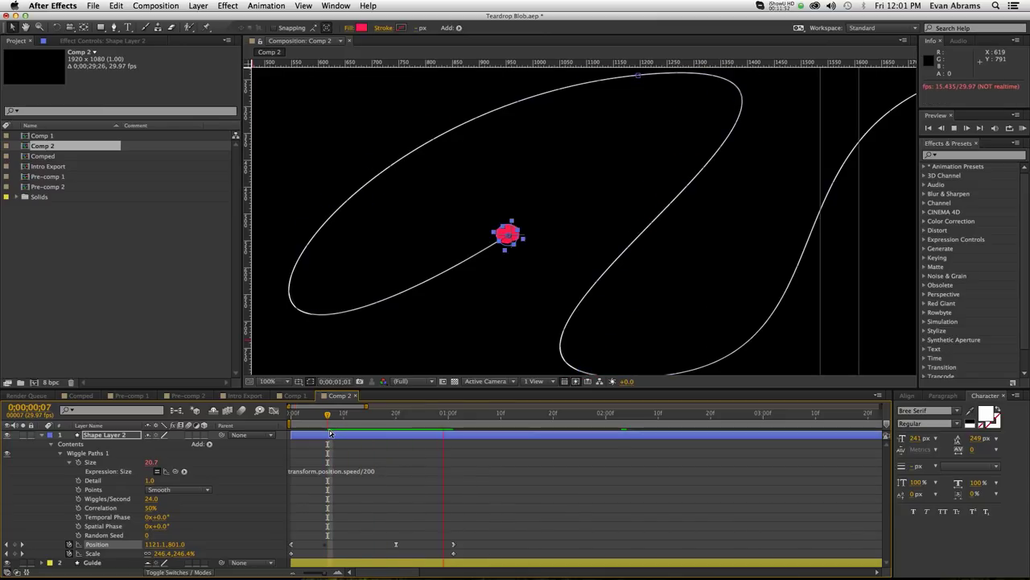
{"action": "key", "text": "space"}
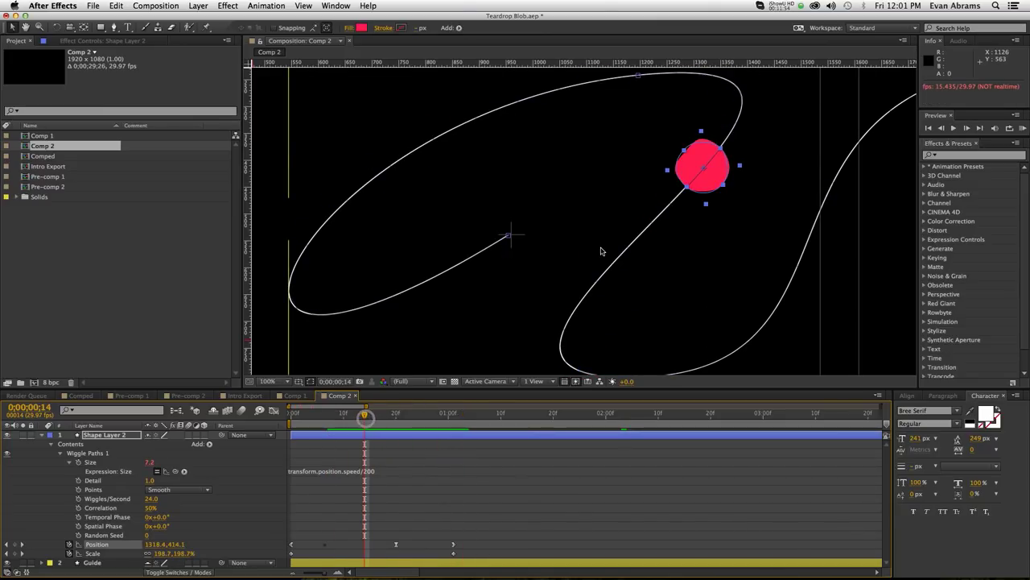
{"action": "scroll", "coordinate": [593, 281], "scroll_direction": "down", "scroll_amount": 2}
{"action": "left_click", "coordinate": [577, 453]}
{"action": "key", "text": "space"}
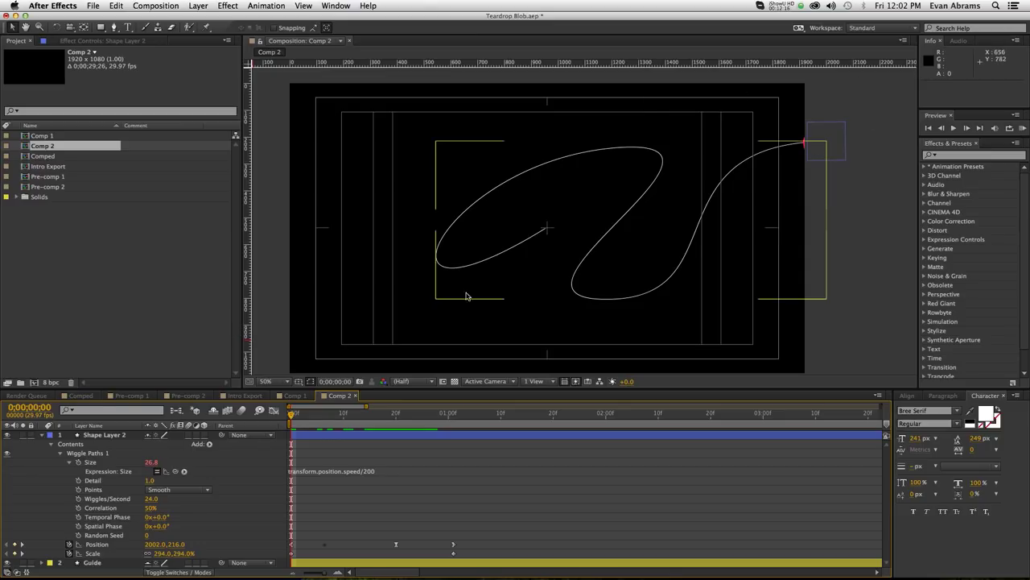
Step: Keyframe the Path property of Shape 1's Path 1 at 0;00;00;00 and at 0;00;01;01
{"action": "left_click", "coordinate": [298, 417]}
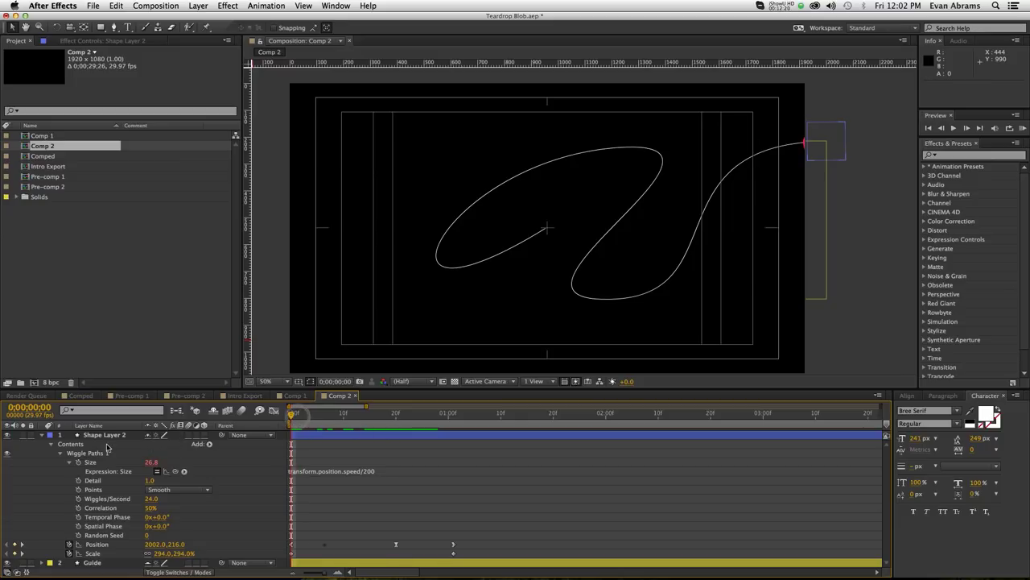
{"action": "left_click", "coordinate": [51, 444]}
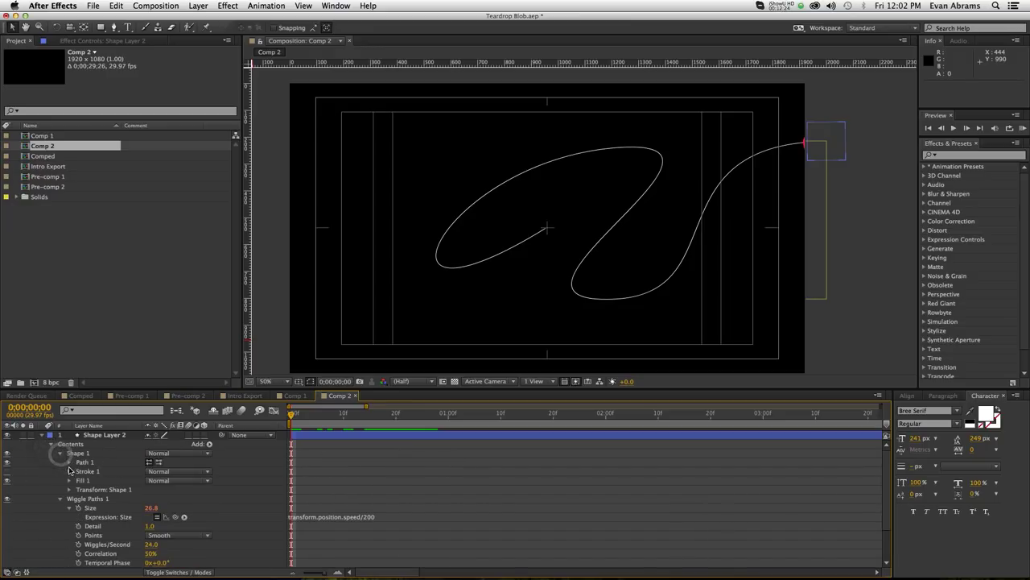
{"action": "left_click", "coordinate": [69, 462]}
{"action": "left_click", "coordinate": [87, 471]}
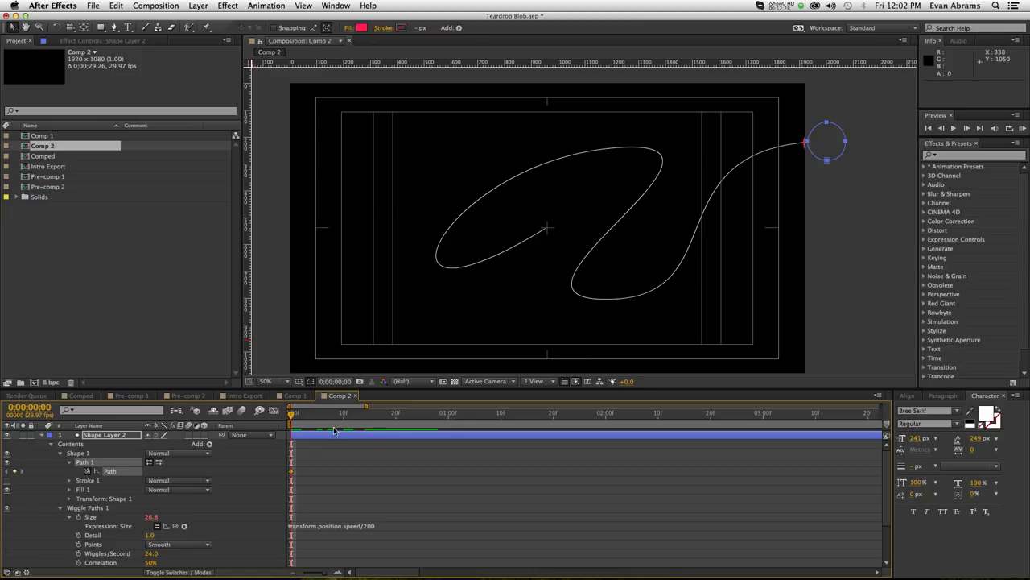
{"action": "key", "text": "space"}
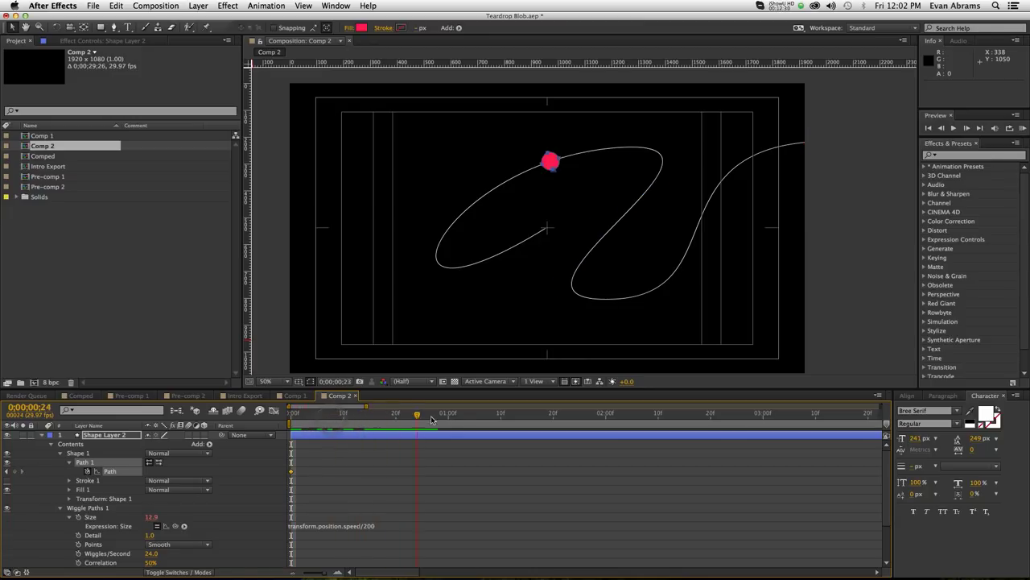
{"action": "left_click_drag", "start_coordinate": [432, 420], "coordinate": [453, 422]}
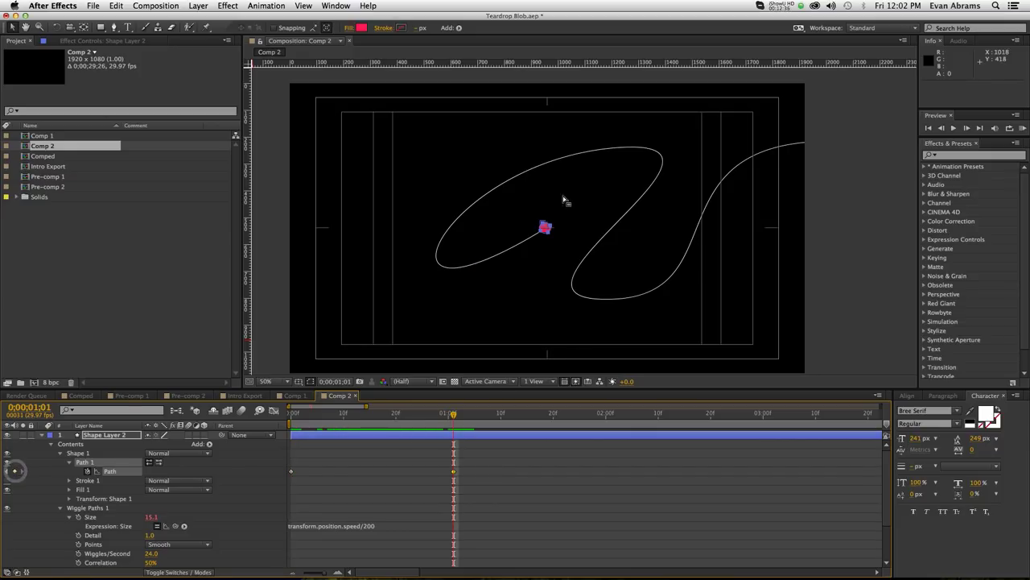
Step: Review the circle's motion from the start of the composition and stop at 0;00;00;27
{"action": "scroll", "coordinate": [560, 214], "scroll_direction": "up", "scroll_amount": 3}
{"action": "scroll", "coordinate": [429, 263], "scroll_direction": "down", "scroll_amount": 2}
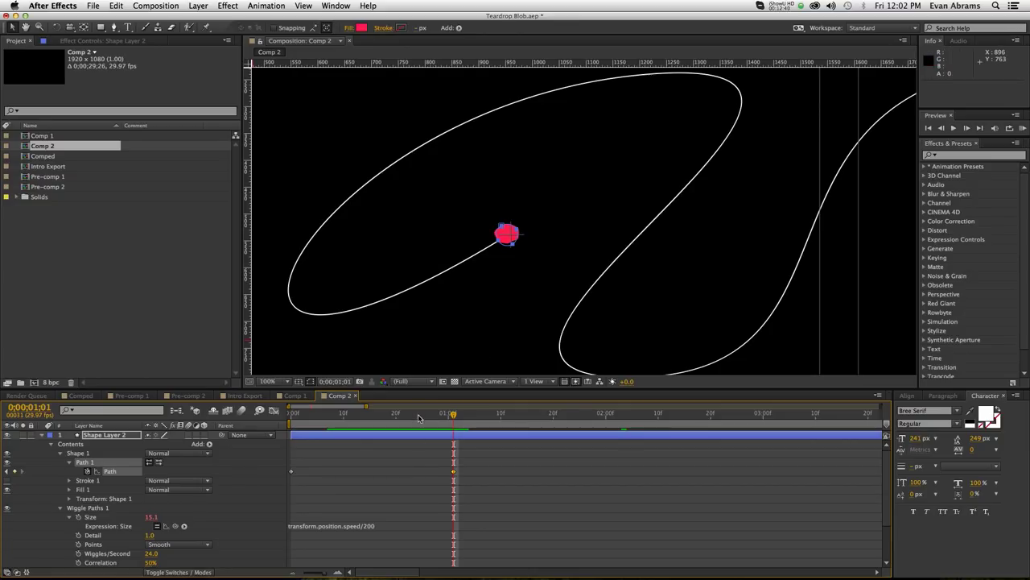
{"action": "left_click_drag", "start_coordinate": [419, 416], "coordinate": [215, 438]}
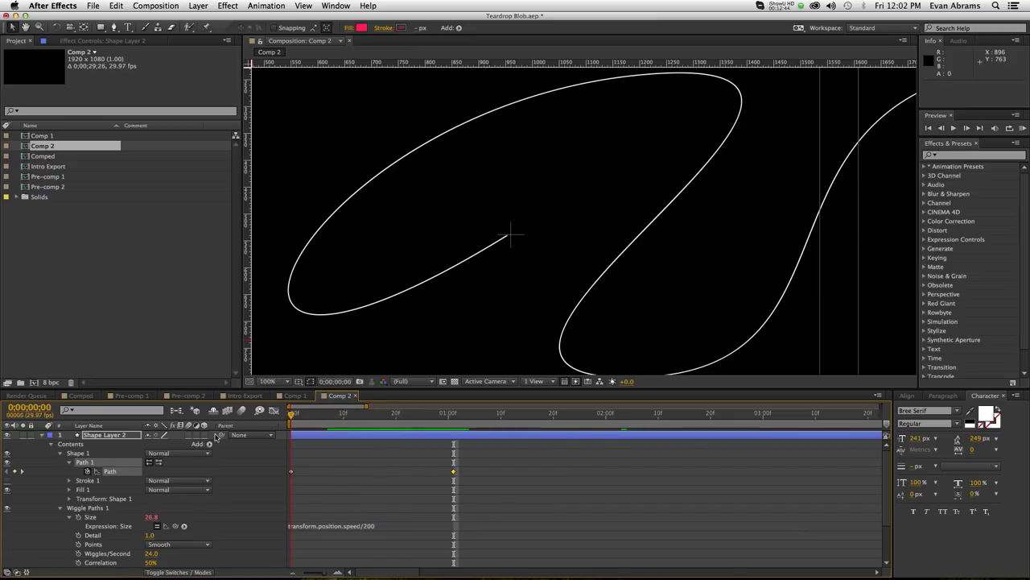
{"action": "scroll", "coordinate": [586, 220], "scroll_direction": "down", "scroll_amount": 2}
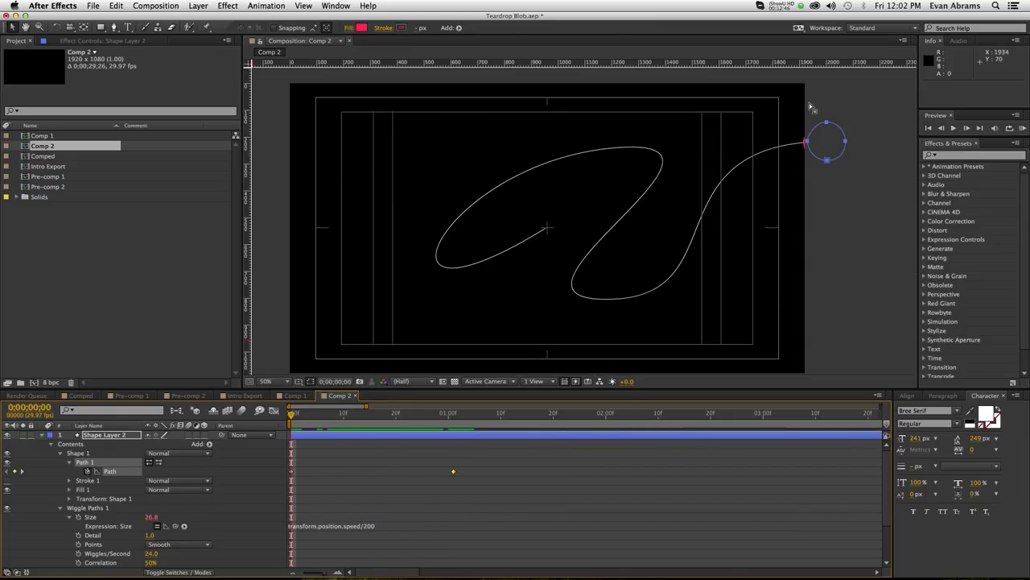
{"action": "key", "text": "KP_0"}
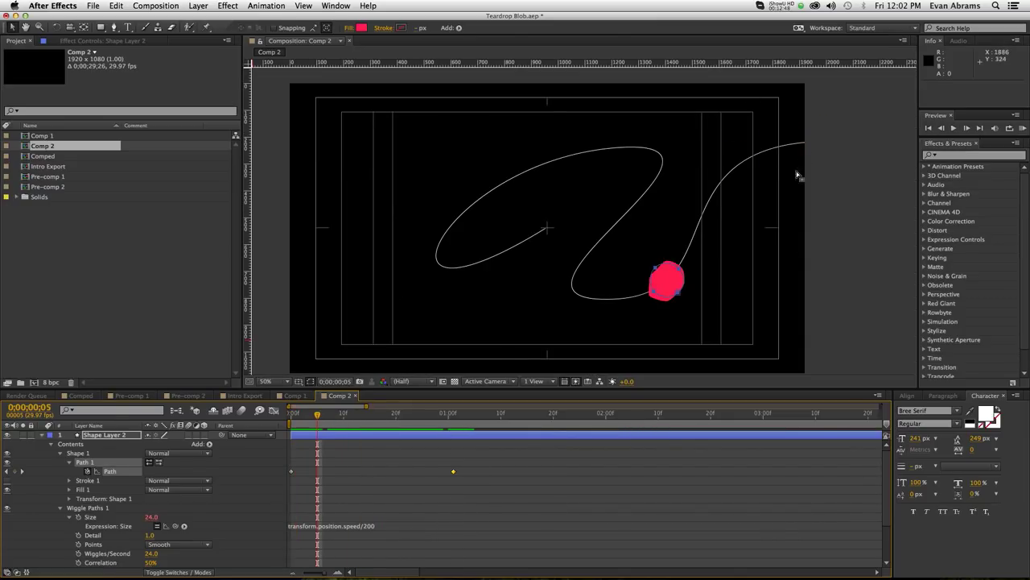
{"action": "left_click_drag", "start_coordinate": [317, 413], "coordinate": [432, 399]}
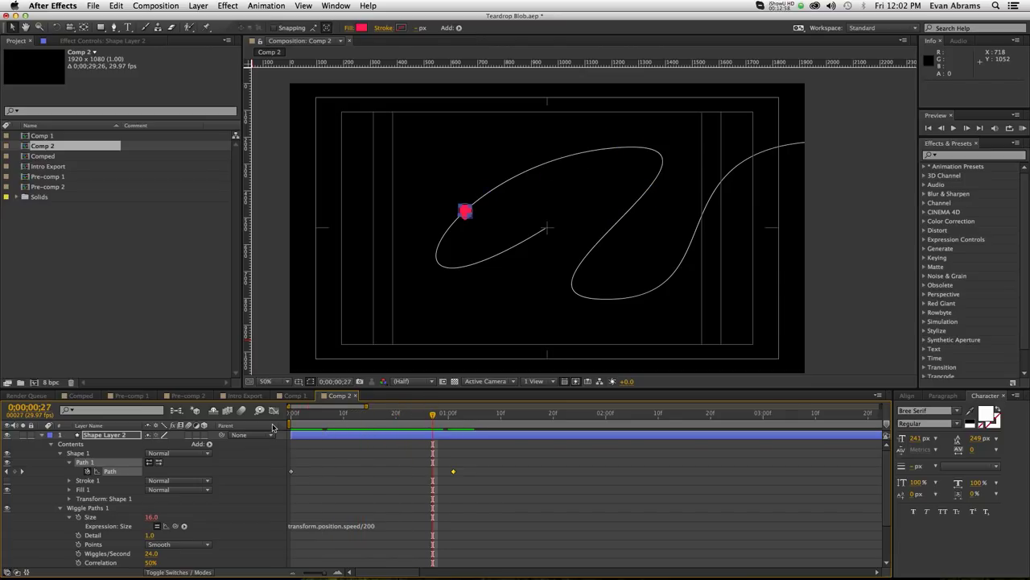
Step: Collapse the Contents of Shape Layer 2 and select its Position property to show the motion path around the circle
{"action": "left_click", "coordinate": [314, 451]}
{"action": "left_click", "coordinate": [114, 435]}
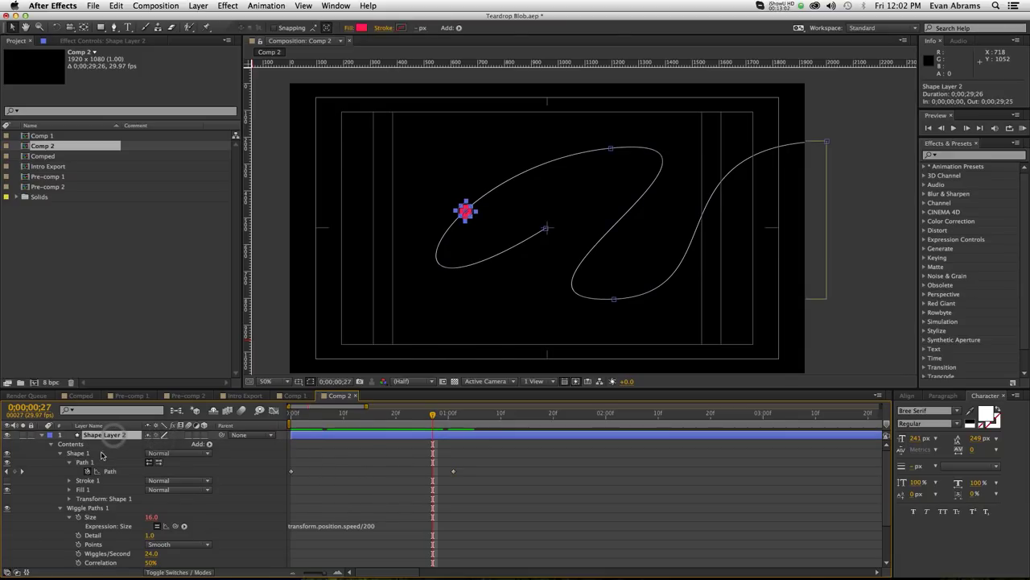
{"action": "left_click", "coordinate": [51, 444]}
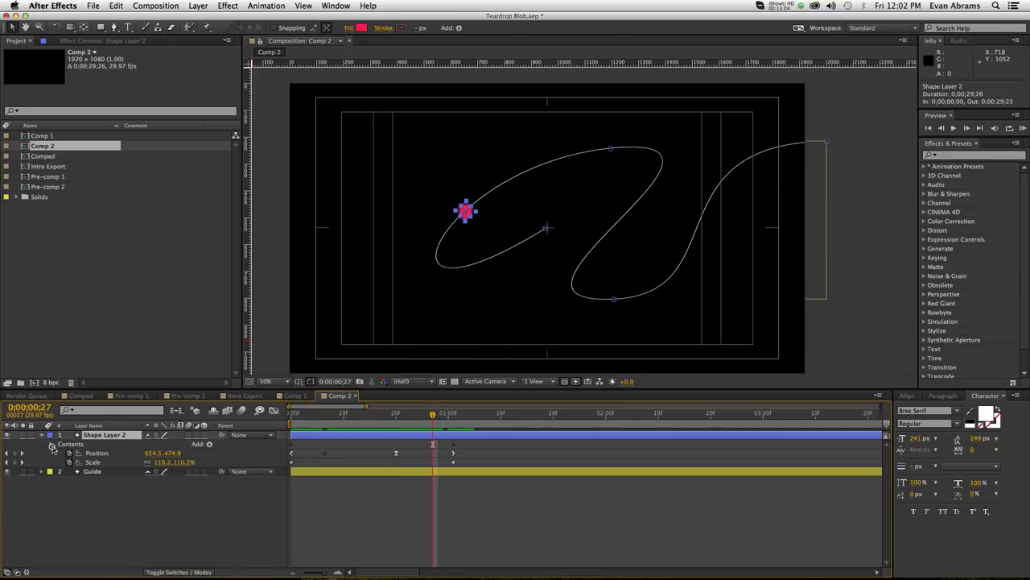
{"action": "left_click", "coordinate": [95, 454]}
{"action": "scroll", "coordinate": [525, 238], "scroll_direction": "up", "scroll_amount": 2}
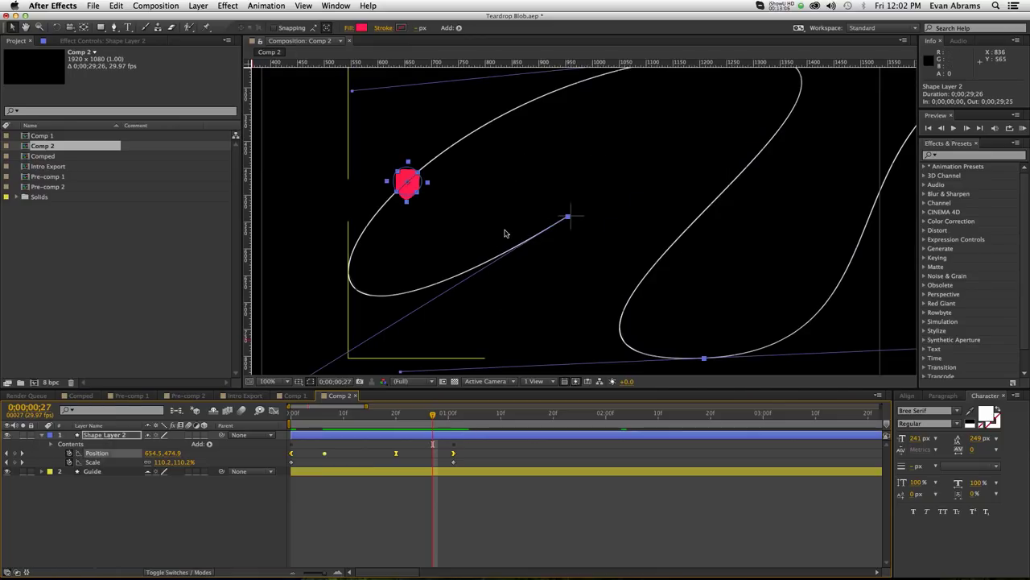
{"action": "key", "text": "space"}
{"action": "left_click_drag", "start_coordinate": [722, 181], "coordinate": [655, 216]}
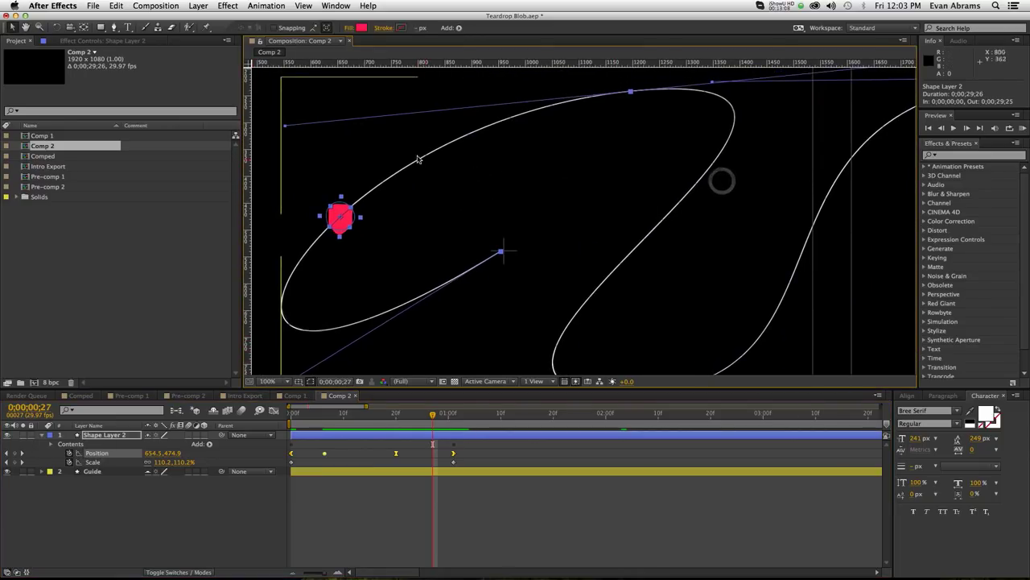
{"action": "scroll", "coordinate": [443, 161], "scroll_direction": "up", "scroll_amount": 1}
{"action": "scroll", "coordinate": [442, 164], "scroll_direction": "up", "scroll_amount": 1}
{"action": "scroll", "coordinate": [405, 152], "scroll_direction": "down", "scroll_amount": 4}
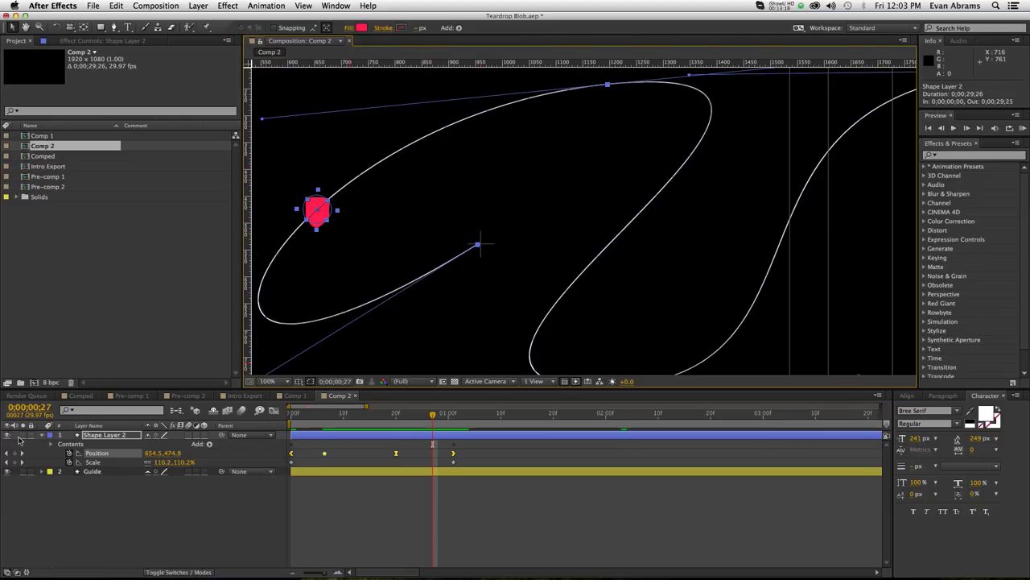
Step: Change the label colour of Shape Layer 2 to Orange and reselect the layer
{"action": "left_click", "coordinate": [49, 439]}
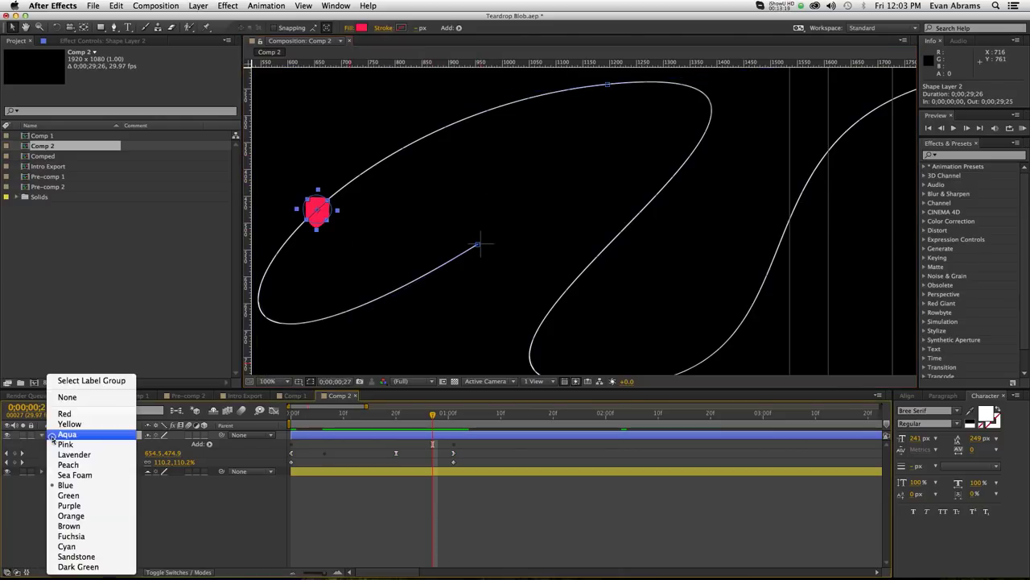
{"action": "left_click", "coordinate": [80, 517]}
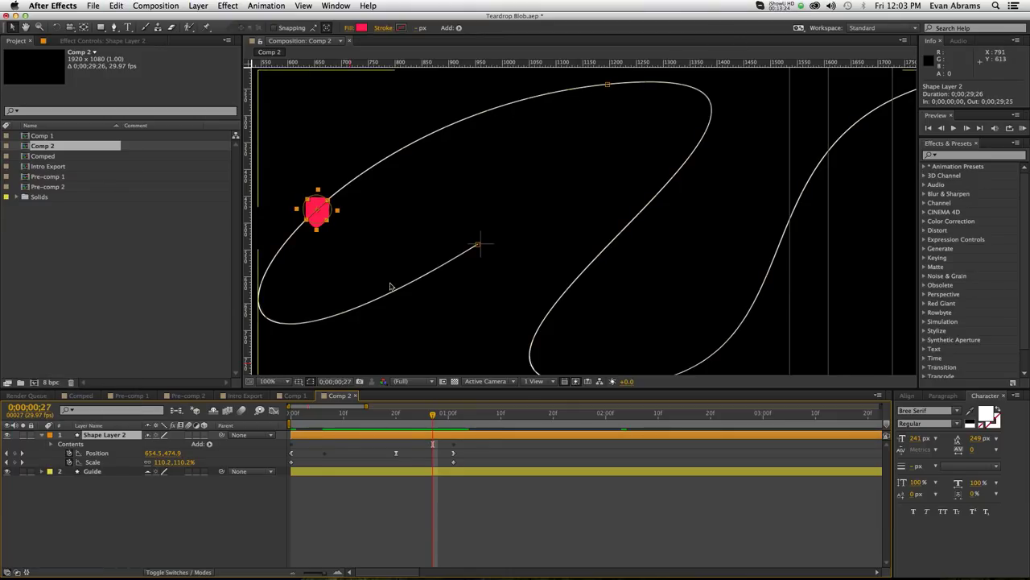
{"action": "left_click", "coordinate": [245, 468]}
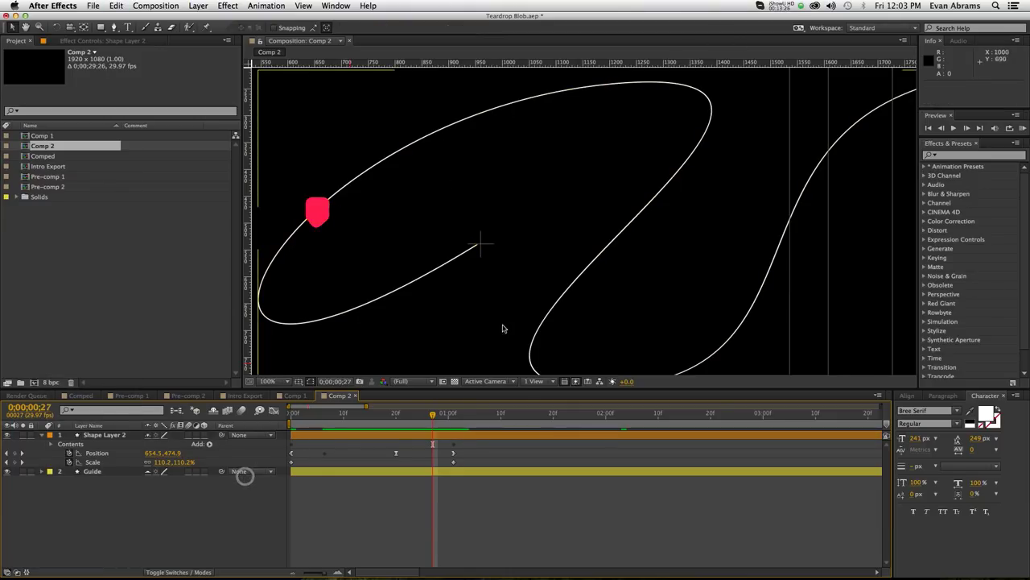
{"action": "left_click", "coordinate": [422, 437]}
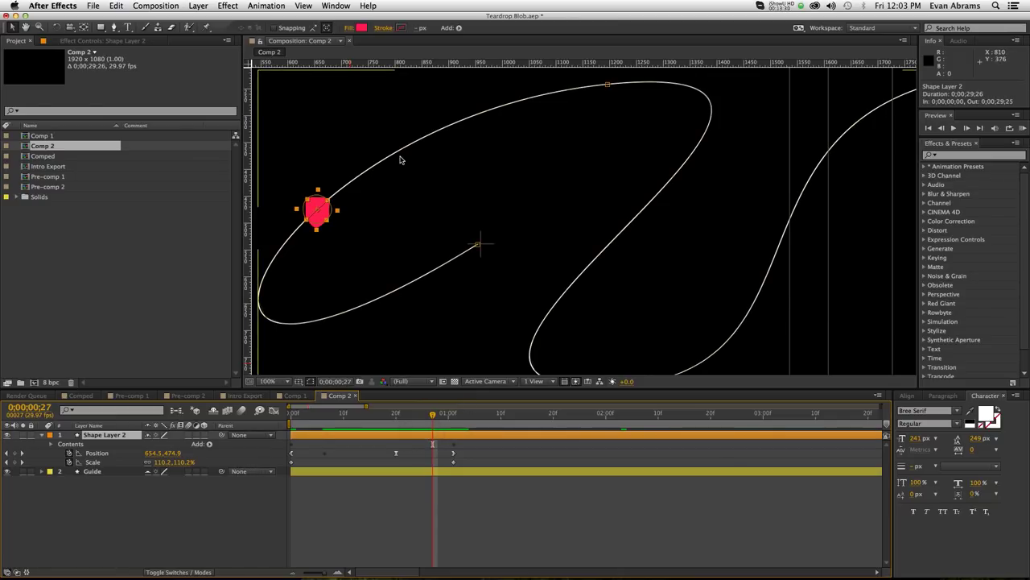
Step: At 0;00;00;27, pull the circle's vertex nearest the trailing path out along the guide curve to about 805, 367 as a tail
{"action": "left_click", "coordinate": [328, 212]}
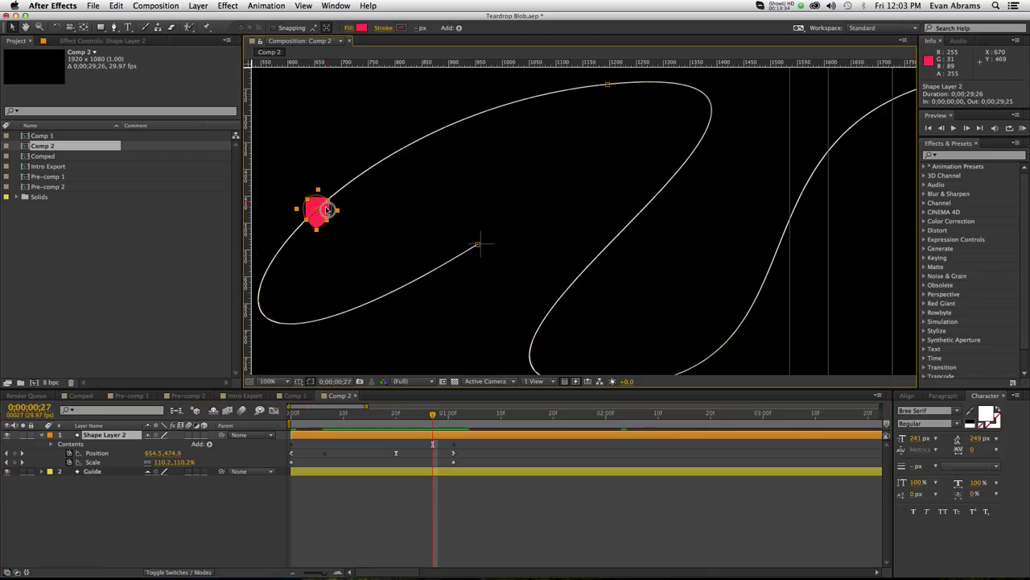
{"action": "double_click", "coordinate": [328, 209]}
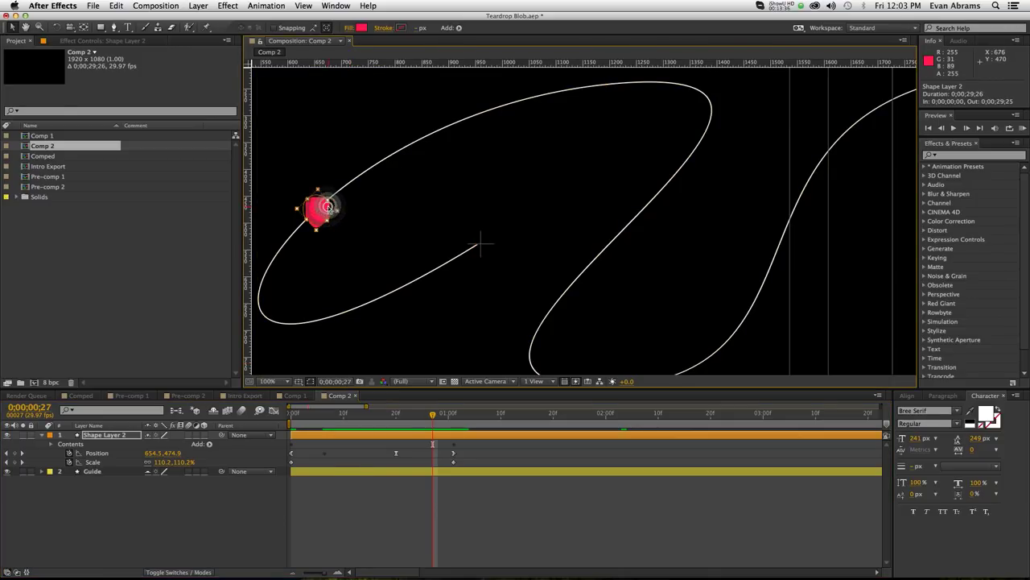
{"action": "double_click", "coordinate": [329, 207]}
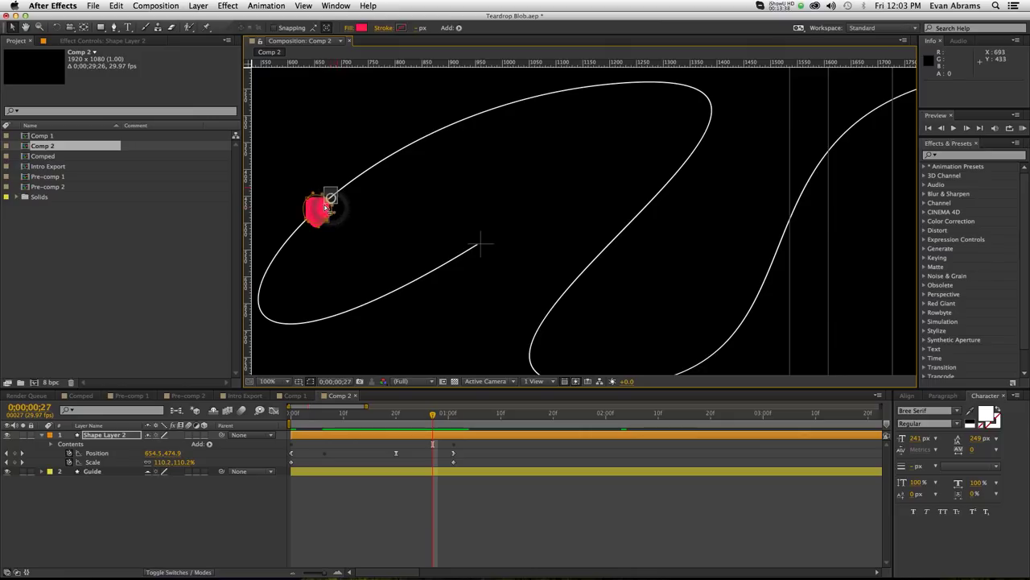
{"action": "left_click_drag", "start_coordinate": [325, 207], "coordinate": [394, 152]}
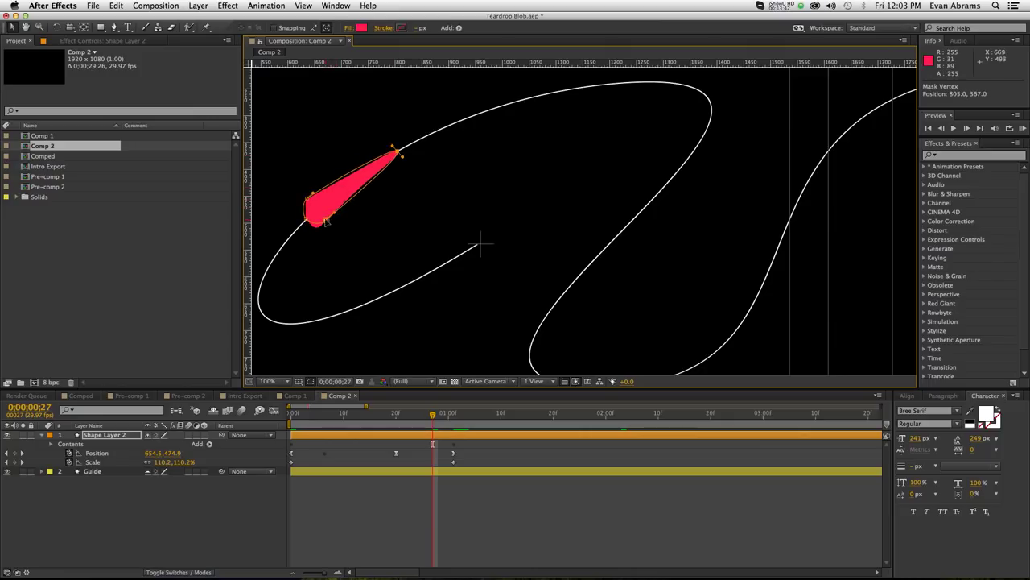
Step: Refine the teardrop at 0;00;00;27 by adjusting its head vertices and handles, placing the tail tip at 808, 367 and the upper vertex at 650, 441
{"action": "left_click_drag", "start_coordinate": [326, 221], "coordinate": [296, 208]}
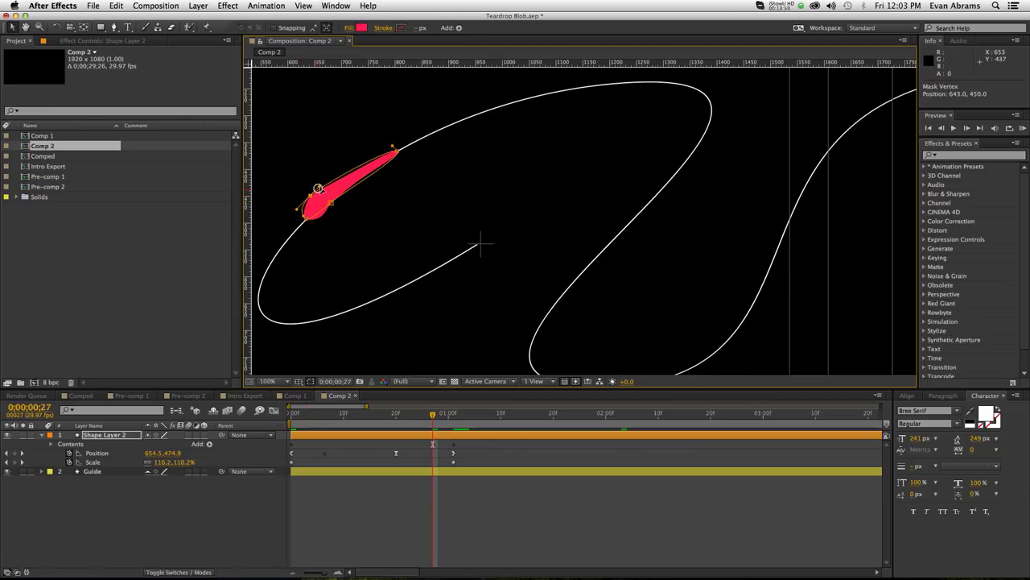
{"action": "left_click", "coordinate": [311, 195]}
{"action": "left_click_drag", "start_coordinate": [310, 195], "coordinate": [354, 181]}
{"action": "left_click", "coordinate": [329, 201]}
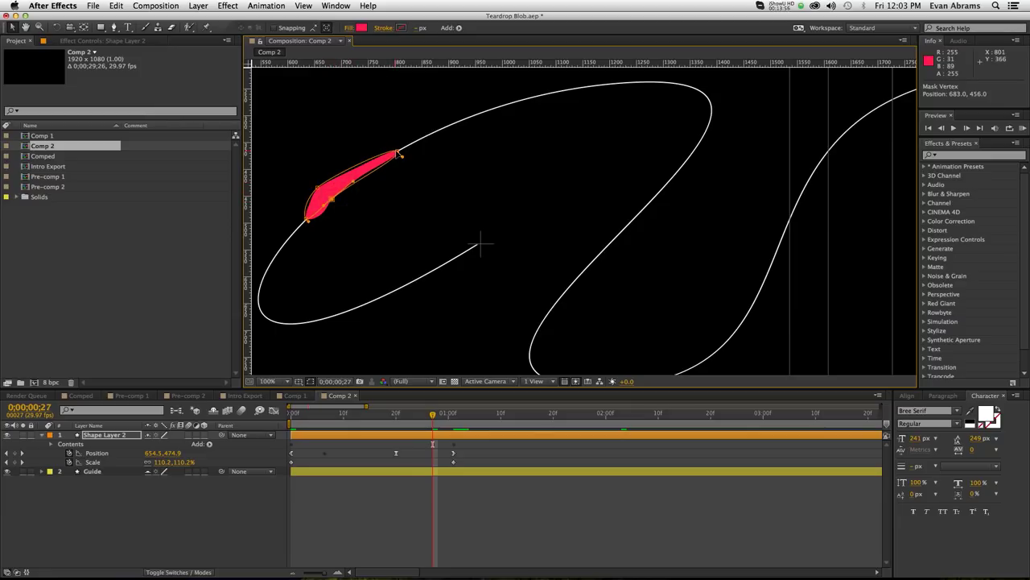
{"action": "left_click_drag", "start_coordinate": [399, 153], "coordinate": [401, 153]}
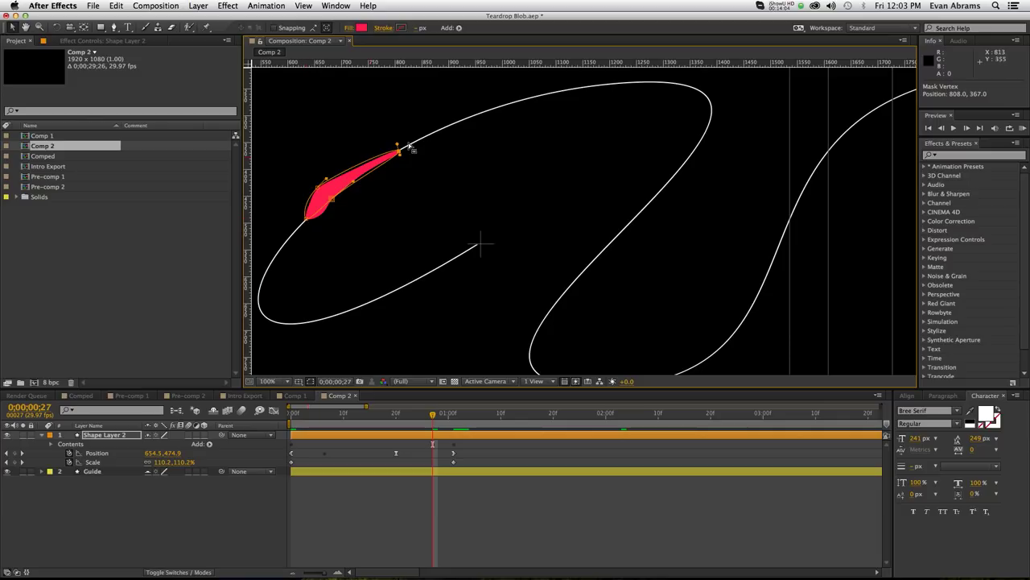
{"action": "left_click_drag", "start_coordinate": [337, 204], "coordinate": [314, 190]}
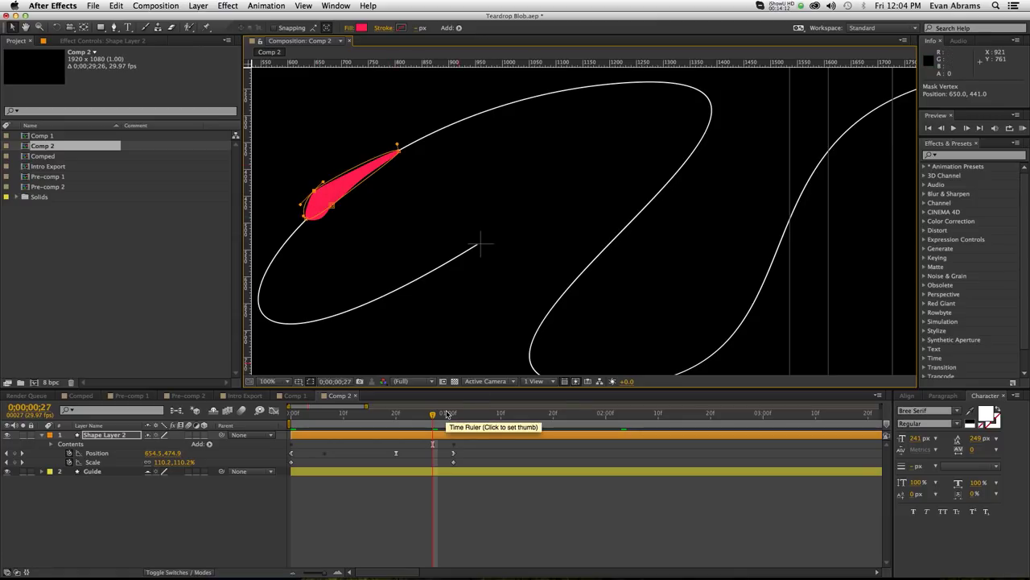
Step: At 0;00;00;29, move the blob's tail tip onto the guide curve and bend its body vertices and handles to follow the turn
{"action": "mouse_move", "coordinate": [434, 419]}
{"action": "left_mouse_down"}
{"action": "mouse_move", "coordinate": [385, 420]}
{"action": "mouse_move", "coordinate": [435, 418]}
{"action": "mouse_move", "coordinate": [435, 404]}
{"action": "mouse_move", "coordinate": [424, 404]}
{"action": "mouse_move", "coordinate": [441, 400]}
{"action": "left_mouse_up"}
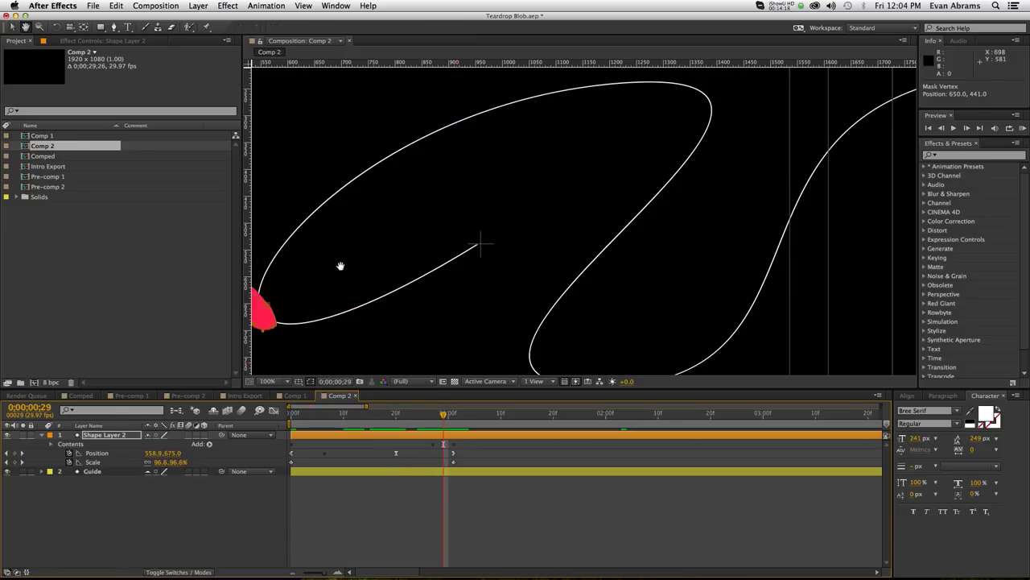
{"action": "left_click_drag", "start_coordinate": [341, 266], "coordinate": [536, 180]}
{"action": "scroll", "coordinate": [472, 205], "scroll_direction": "up", "scroll_amount": 1}
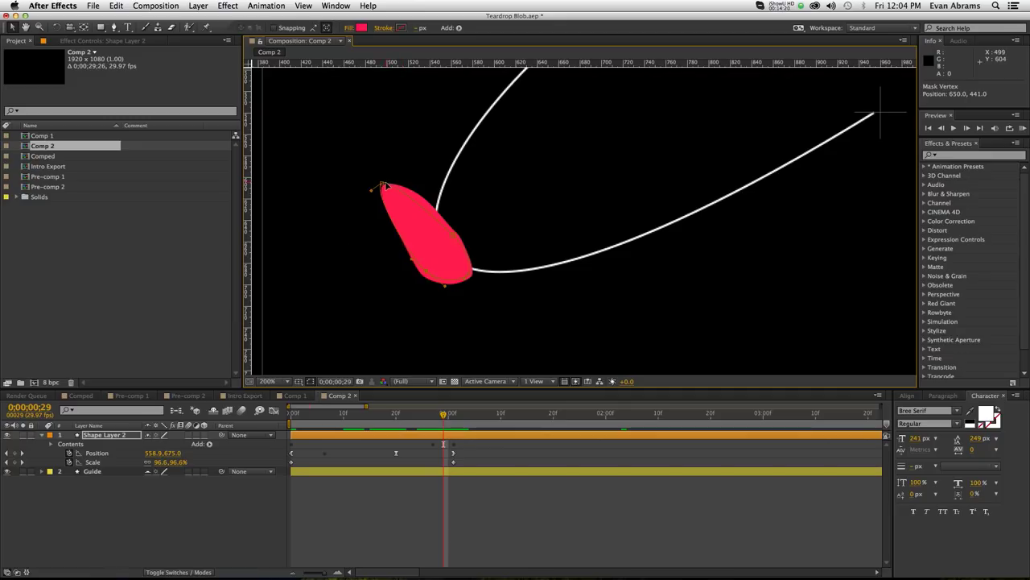
{"action": "left_click_drag", "start_coordinate": [385, 185], "coordinate": [459, 147]}
{"action": "left_click_drag", "start_coordinate": [452, 233], "coordinate": [400, 219]}
{"action": "left_click", "coordinate": [424, 269]}
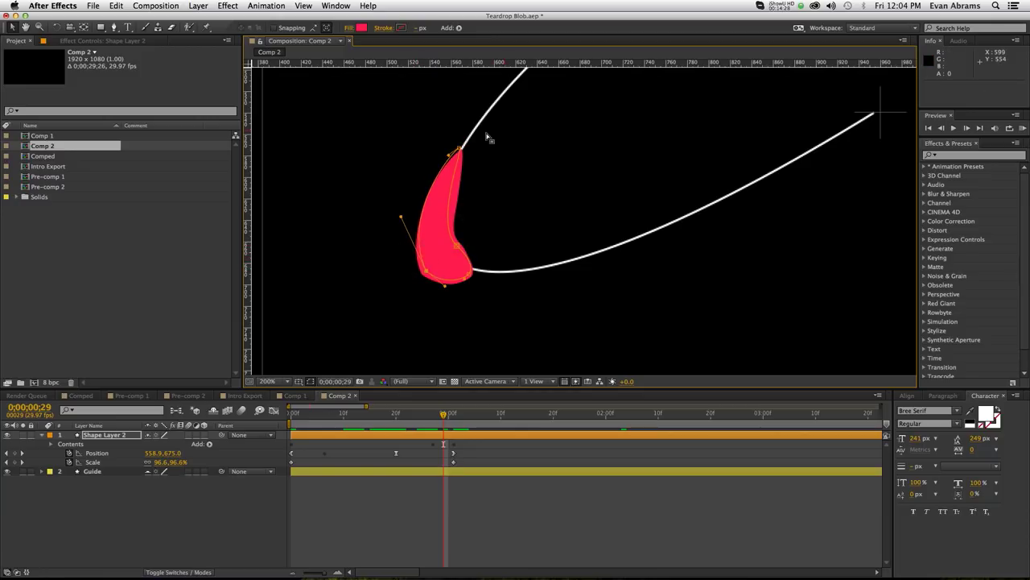
Step: At 0;00;00;29, extend the blob's tail farther up the guide curve and adjust the inner body vertex and handle to narrow the bend
{"action": "left_click_drag", "start_coordinate": [461, 149], "coordinate": [467, 138]}
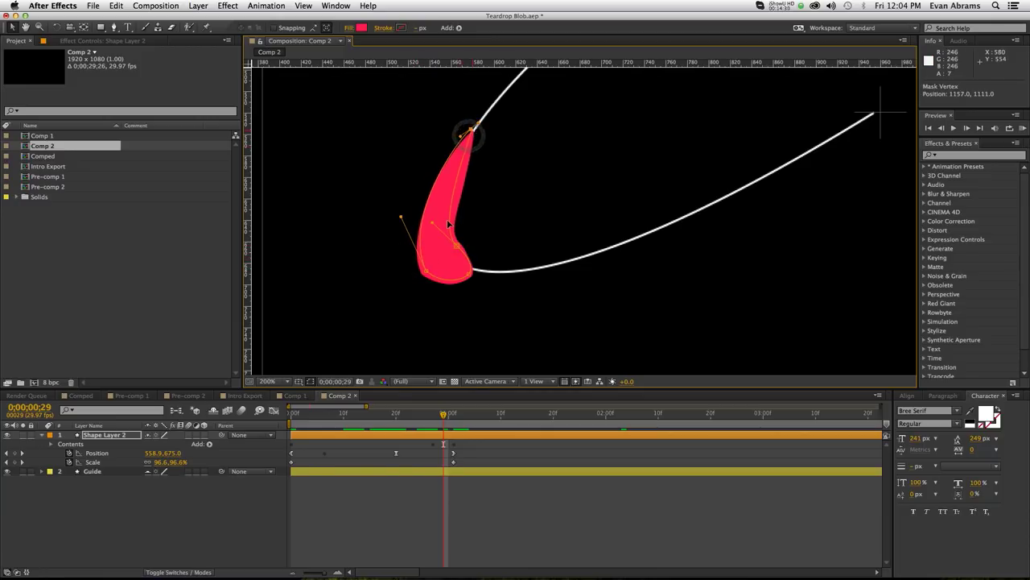
{"action": "left_click_drag", "start_coordinate": [433, 222], "coordinate": [403, 203]}
{"action": "left_click_drag", "start_coordinate": [457, 247], "coordinate": [467, 247]}
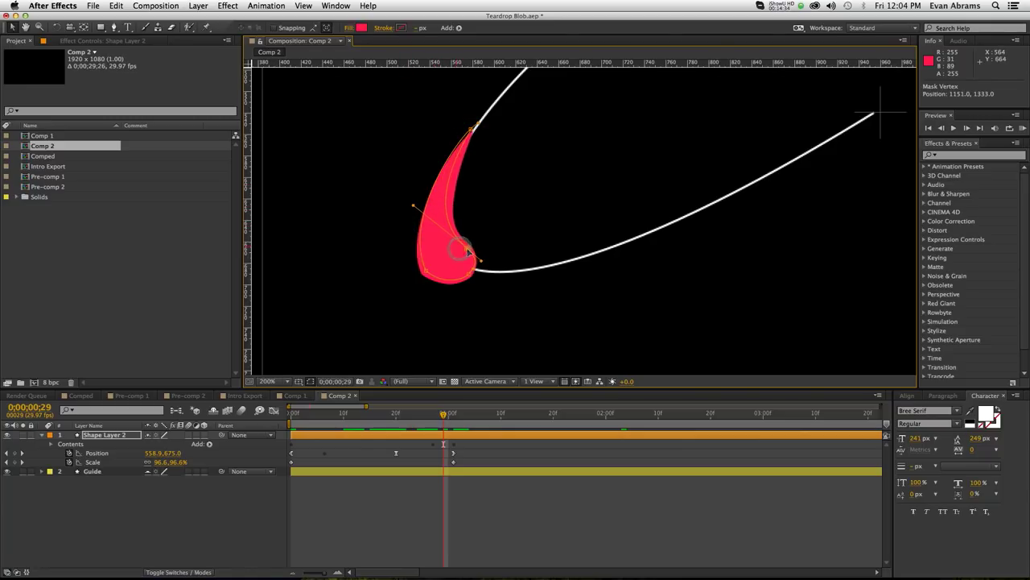
{"action": "scroll", "coordinate": [489, 180], "scroll_direction": "down", "scroll_amount": 1}
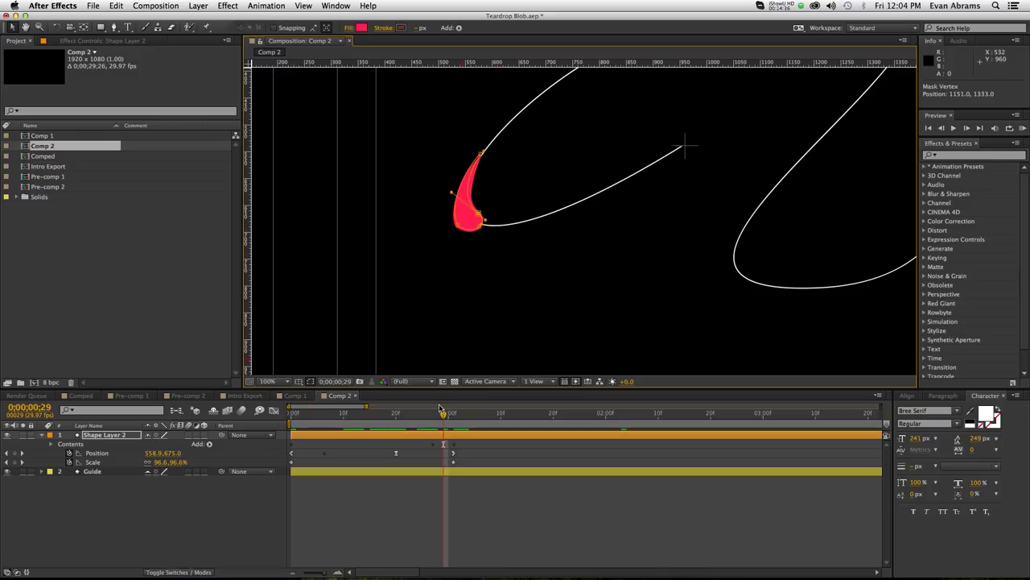
Step: At 0;00;00;28, place the blob's tail tip on the guide at about 671, 461 and curve the body, setting the inner vertex at 600, 554
{"action": "key", "text": "u"}
{"action": "key", "text": "="}
{"action": "key", "text": "="}
{"action": "left_click", "coordinate": [429, 427]}
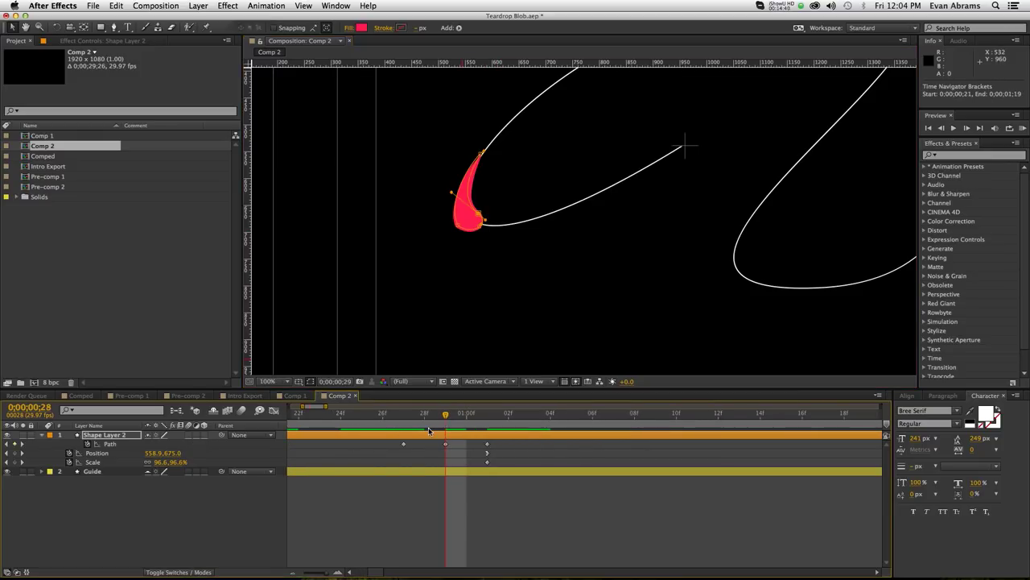
{"action": "key", "text": "space"}
{"action": "left_click_drag", "start_coordinate": [557, 112], "coordinate": [496, 176]}
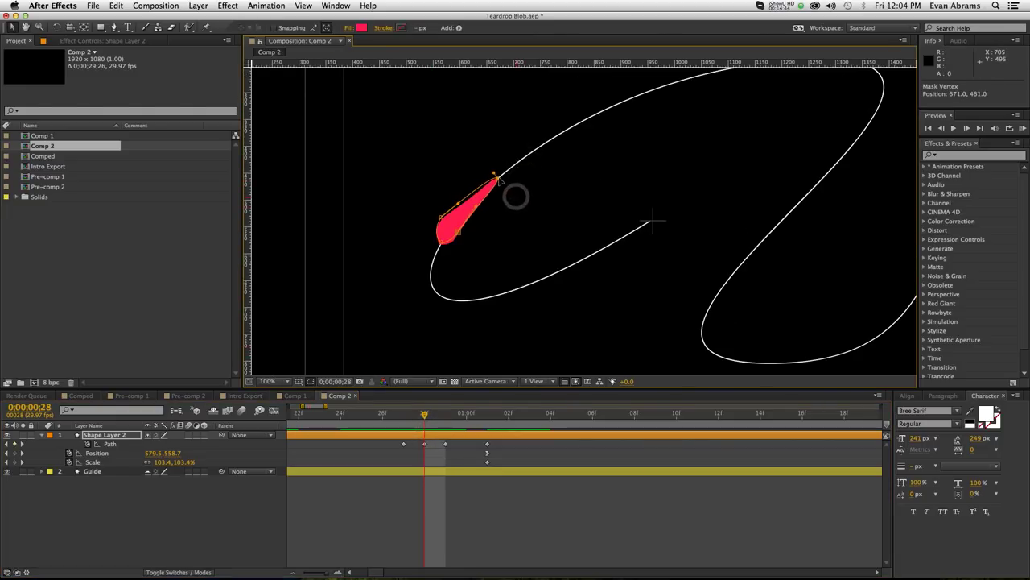
{"action": "left_click_drag", "start_coordinate": [443, 220], "coordinate": [470, 186]}
{"action": "left_click_drag", "start_coordinate": [458, 233], "coordinate": [459, 230]}
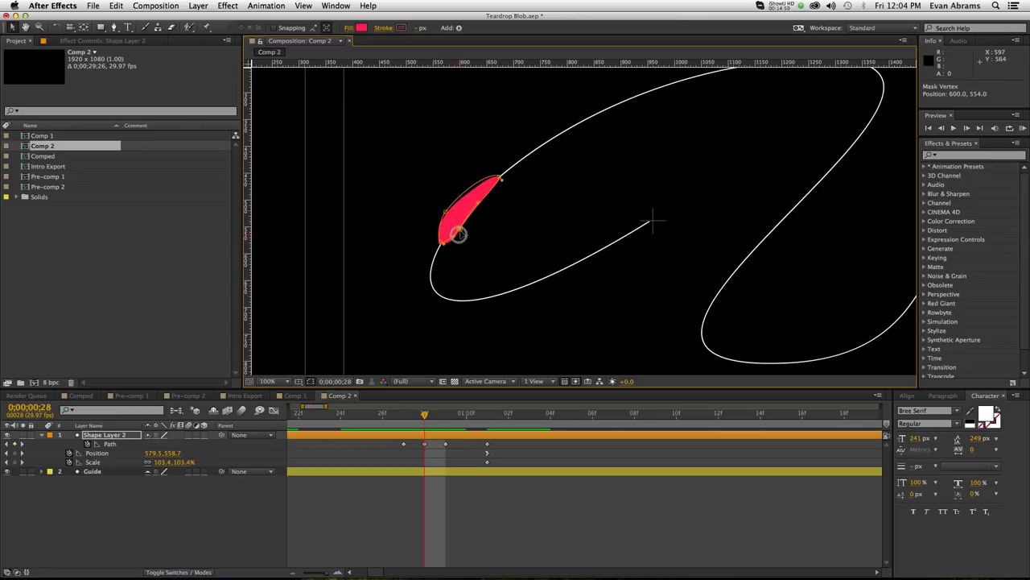
Step: At 0;00;01;00, stretch the blob's tail tip back along the guide to 545, 661 and curve the body with the lower vertex at 700, 690
{"action": "left_click_drag", "start_coordinate": [425, 416], "coordinate": [470, 416]}
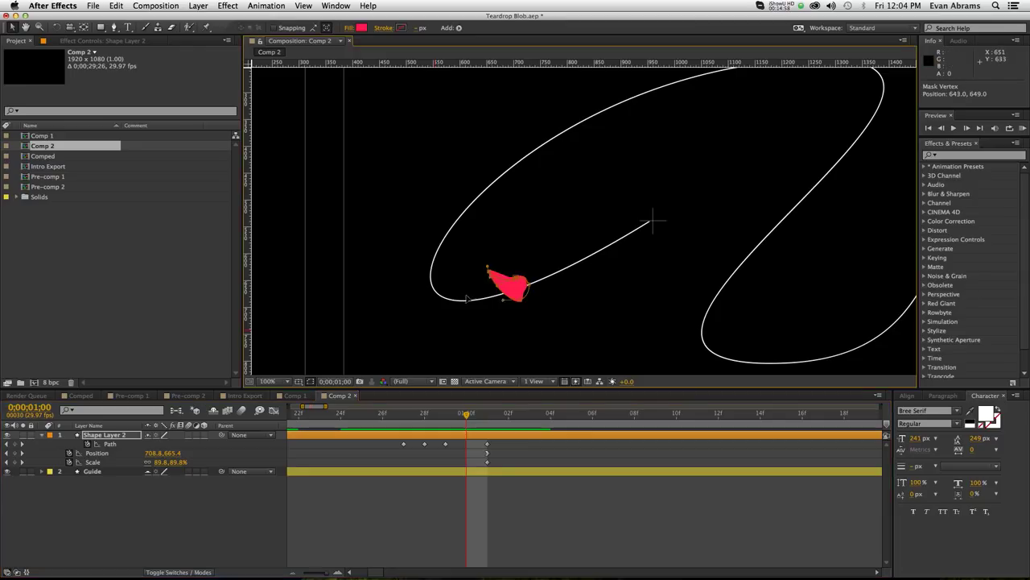
{"action": "left_click_drag", "start_coordinate": [487, 272], "coordinate": [436, 294]}
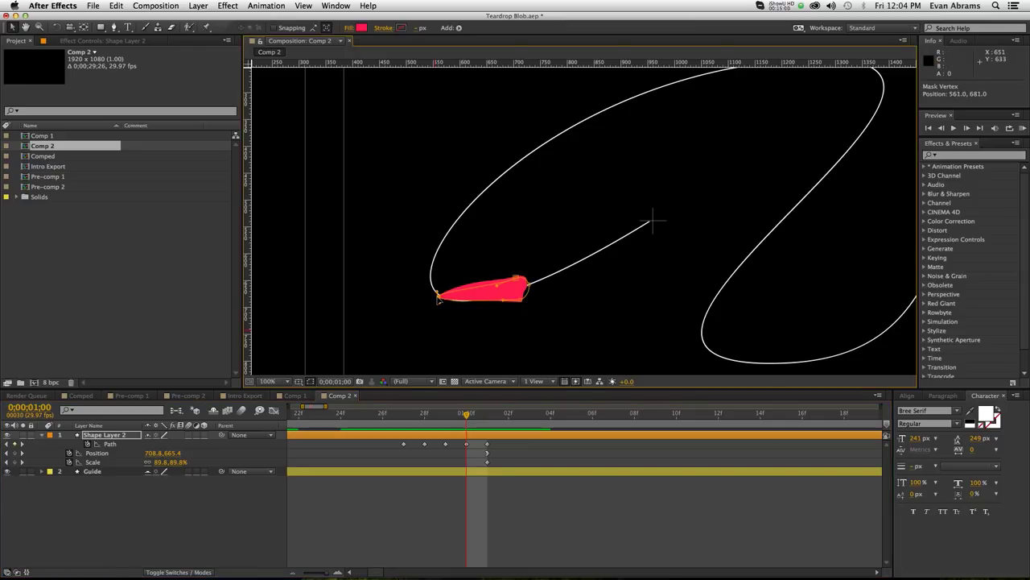
{"action": "mouse_move", "coordinate": [517, 278]}
{"action": "left_mouse_down"}
{"action": "mouse_move", "coordinate": [531, 295]}
{"action": "mouse_move", "coordinate": [513, 298]}
{"action": "left_mouse_up"}
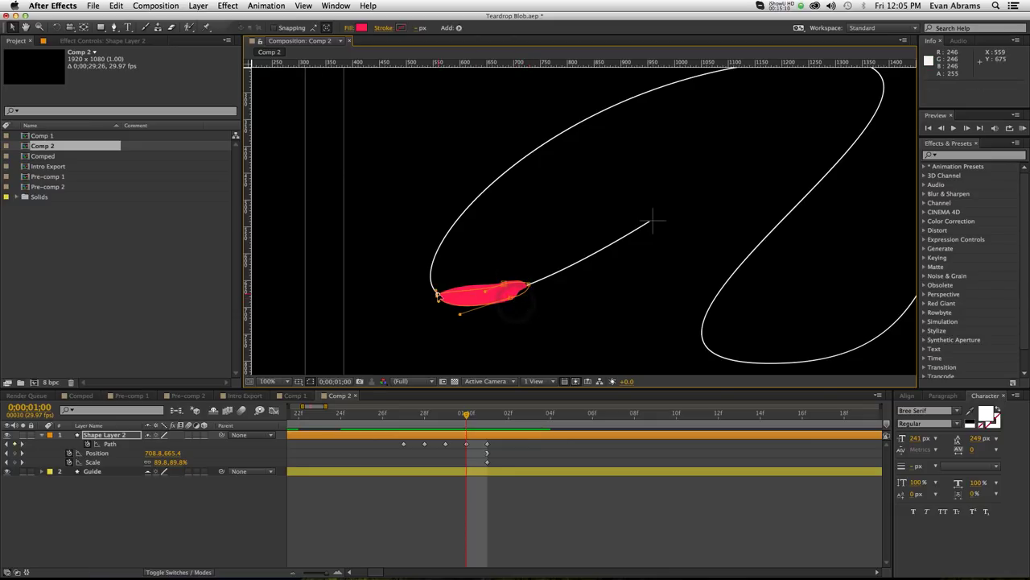
{"action": "left_click_drag", "start_coordinate": [440, 298], "coordinate": [431, 286]}
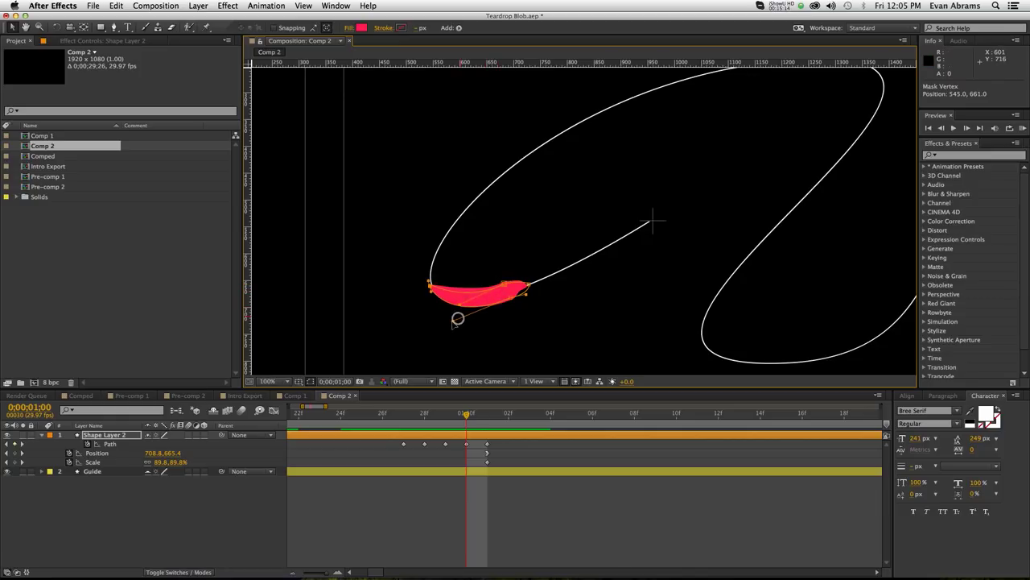
{"action": "left_click_drag", "start_coordinate": [453, 321], "coordinate": [451, 324]}
{"action": "left_click", "coordinate": [529, 285]}
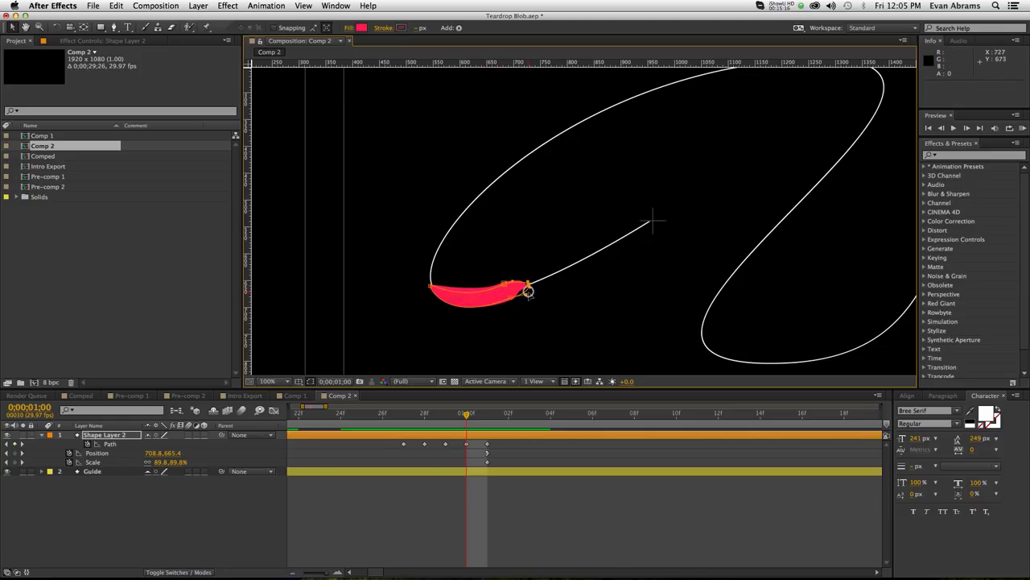
{"action": "left_click_drag", "start_coordinate": [511, 297], "coordinate": [514, 301]}
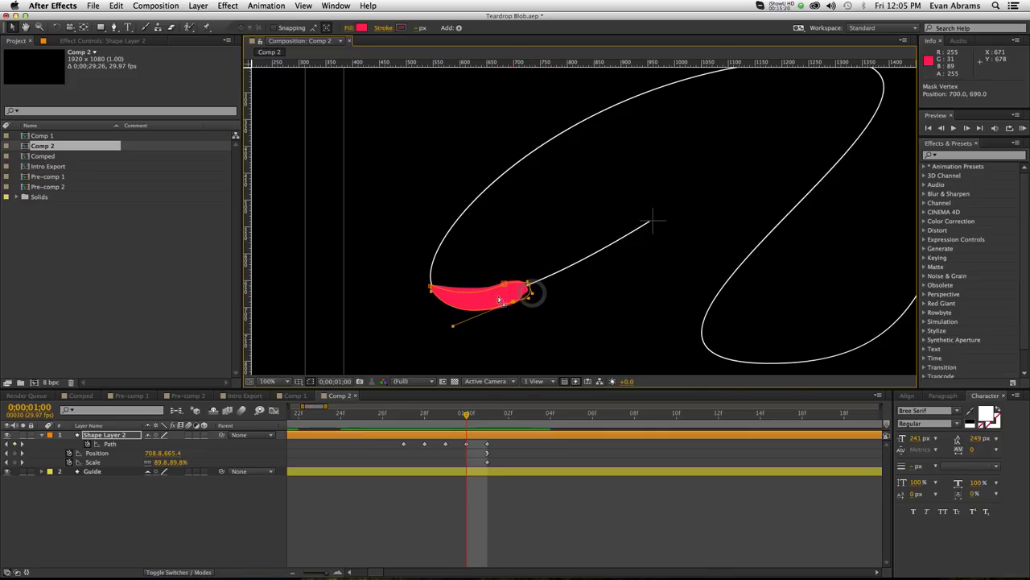
{"action": "left_click", "coordinate": [529, 284]}
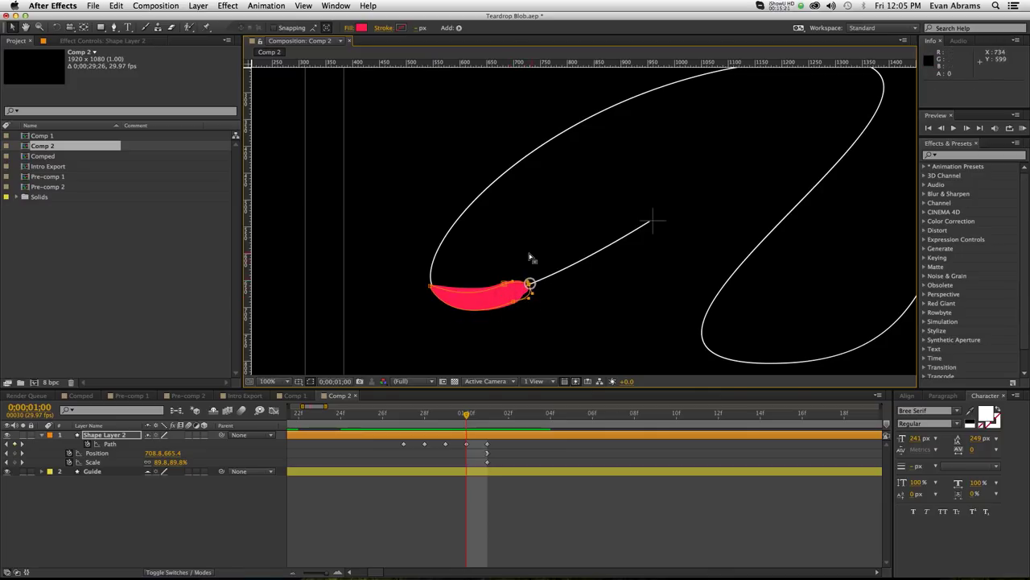
Step: Keyframe the blob's path at 0;00;00;15 and 0;00;00;17, bending the body around the upper turn with a vertex at 1365, 280
{"action": "mouse_move", "coordinate": [467, 416]}
{"action": "left_mouse_down"}
{"action": "mouse_move", "coordinate": [449, 416]}
{"action": "mouse_move", "coordinate": [478, 416]}
{"action": "mouse_move", "coordinate": [445, 415]}
{"action": "mouse_move", "coordinate": [467, 415]}
{"action": "left_mouse_up"}
{"action": "key", "text": "comma"}
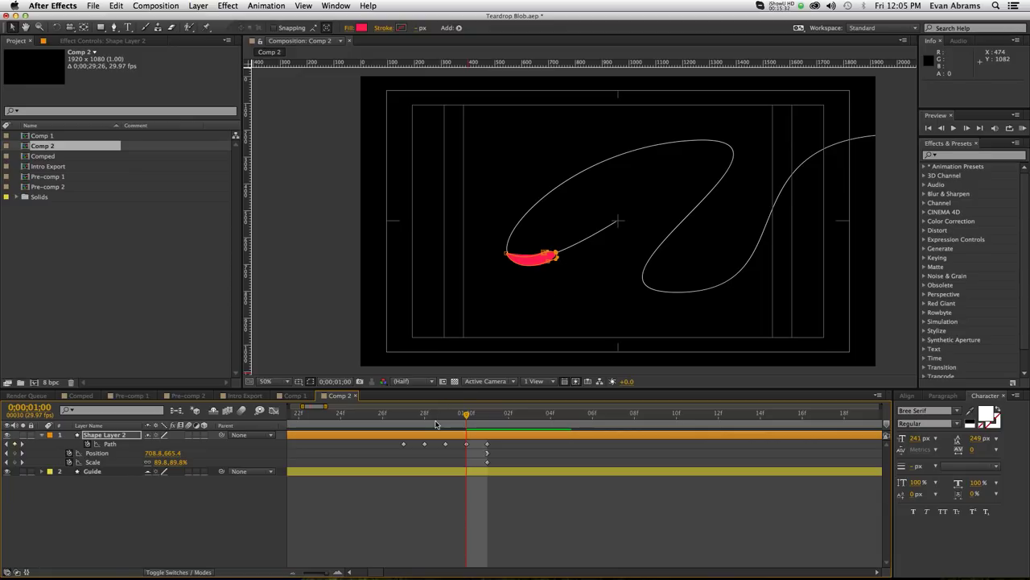
{"action": "left_click_drag", "start_coordinate": [412, 425], "coordinate": [397, 405]}
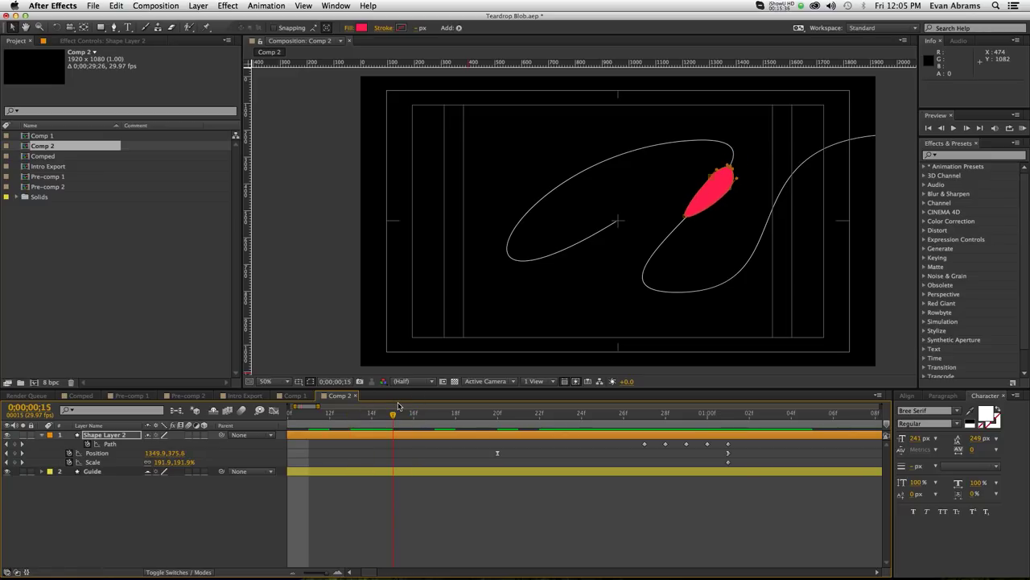
{"action": "key", "text": "period"}
{"action": "left_click_drag", "start_coordinate": [782, 120], "coordinate": [596, 176]}
{"action": "key", "text": "Page_Down"}
{"action": "key", "text": "Page_Down"}
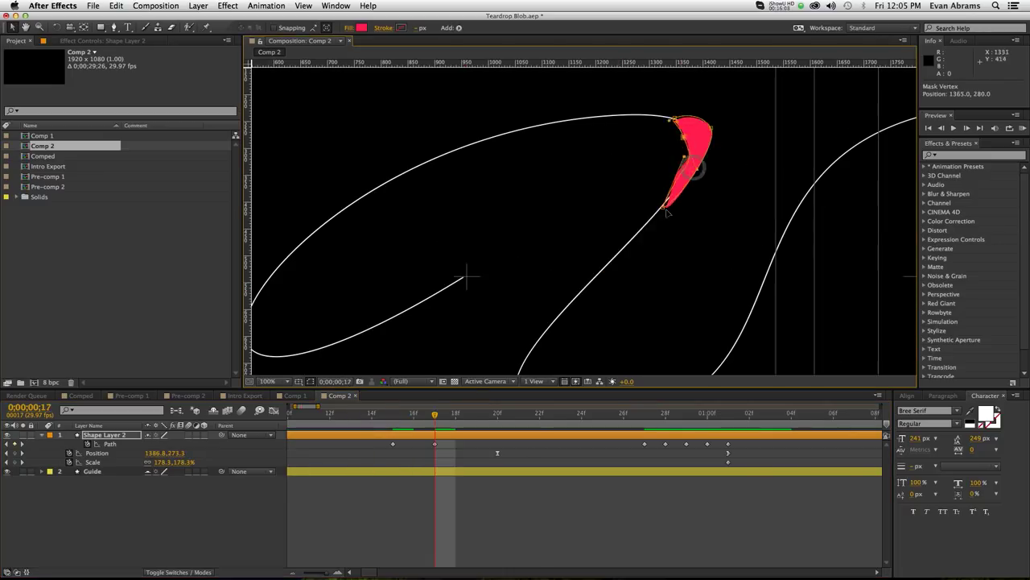
Step: Reshape the blob frame by frame from 0;00;00;18 to 0;00;00;21 so its tail follows the guide around the upper turn
{"action": "key", "text": "Page_Down"}
{"action": "left_click_drag", "start_coordinate": [679, 118], "coordinate": [632, 126]}
{"action": "key", "text": "Page_Down"}
{"action": "key", "text": "Page_Down"}
Step: Go back through the earlier frames and bend the blob around the lower turn at 0;00;00;08, with its tail tip at 1119, 802
{"action": "key", "text": "Page_Up"}
{"action": "key", "text": "Page_Up"}
{"action": "key", "text": "Page_Up"}
{"action": "key", "text": "Page_Up"}
{"action": "key", "text": "Page_Up"}
{"action": "key", "text": "Page_Up"}
{"action": "key", "text": "Page_Up"}
{"action": "key", "text": "Page_Up"}
{"action": "key", "text": "Page_Up"}
{"action": "key", "text": "Page_Up"}
{"action": "key", "text": "Page_Up"}
{"action": "key", "text": "Page_Up"}
{"action": "key", "text": "Page_Up"}
{"action": "left_click_drag", "start_coordinate": [632, 322], "coordinate": [665, 207]}
{"action": "key", "text": "Page_Down"}
{"action": "left_click_drag", "start_coordinate": [580, 105], "coordinate": [563, 234]}
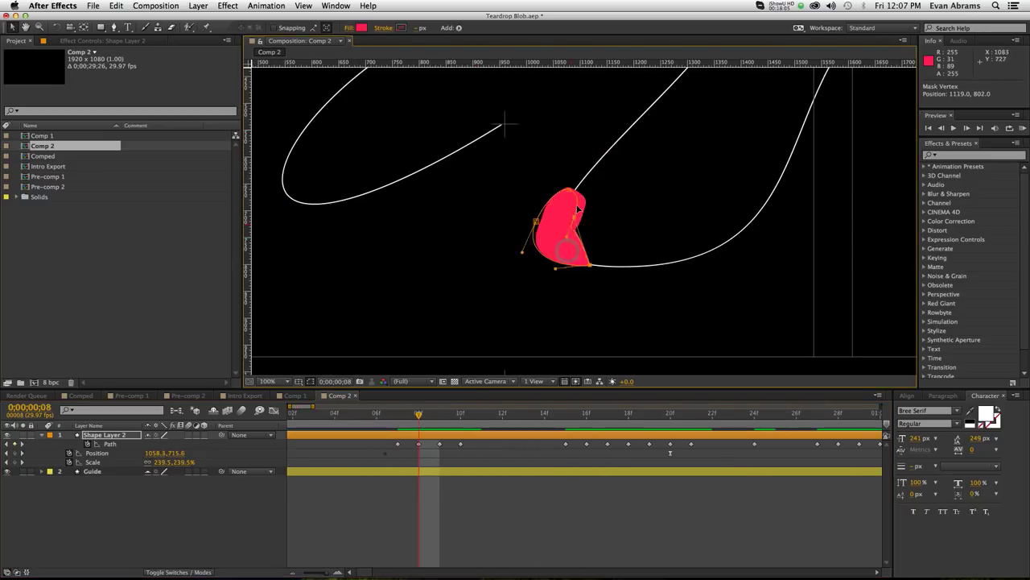
Step: Keyframe the blob's path on the frames before 0;00;00;07, trailing the tail back along the guide's opening curve
{"action": "key", "text": "Page_Up"}
{"action": "key", "text": "Page_Up"}
{"action": "key", "text": "Page_Up"}
{"action": "key", "text": "Page_Up"}
{"action": "left_click_drag", "start_coordinate": [724, 153], "coordinate": [651, 235]}
{"action": "key", "text": "Page_Up"}
{"action": "key", "text": "Page_Up"}
{"action": "left_click_drag", "start_coordinate": [707, 135], "coordinate": [504, 219]}
Step: Fill the remaining gaps in the blob's path keyframes from 0;00;00;11 to 0;00;00;14 and at 0;00;00;26, keeping the tail on the guide
{"action": "key", "text": "comma"}
{"action": "key", "text": "comma"}
{"action": "left_click_drag", "start_coordinate": [311, 412], "coordinate": [650, 414]}
{"action": "key", "text": "period"}
{"action": "key", "text": "period"}
{"action": "left_click_drag", "start_coordinate": [322, 354], "coordinate": [826, 202]}
{"action": "key", "text": "Page_Up"}
{"action": "key", "text": "Page_Up"}
{"action": "key", "text": "Page_Up"}
{"action": "key", "text": "Page_Up"}
{"action": "key", "text": "Page_Up"}
{"action": "key", "text": "Page_Up"}
{"action": "key", "text": "Page_Up"}
{"action": "left_click_drag", "start_coordinate": [563, 129], "coordinate": [498, 269]}
{"action": "key", "text": "comma"}
{"action": "key", "text": "comma"}
Step: Trim the start of Shape Layer 2 to 0;00;00;01 and scrub through the animation to 0;00;00;24
{"action": "left_click_drag", "start_coordinate": [561, 415], "coordinate": [292, 415]}
{"action": "left_click_drag", "start_coordinate": [292, 435], "coordinate": [303, 434]}
{"action": "left_click", "coordinate": [491, 418]}
{"action": "left_click_drag", "start_coordinate": [491, 418], "coordinate": [598, 416]}
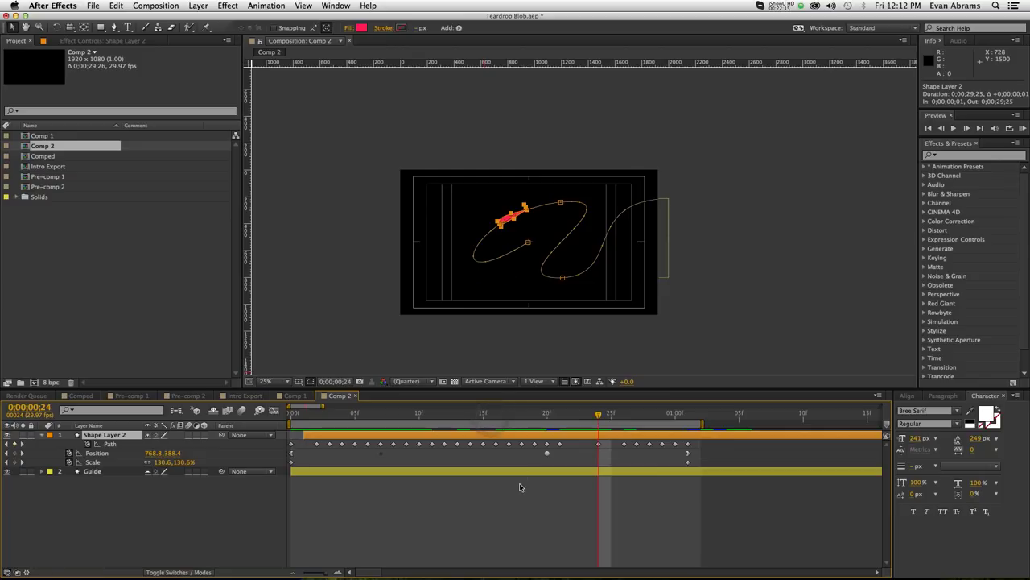
{"action": "left_click", "coordinate": [488, 501]}
Step: Preview the blob animation along the guide to check how the tail follows the path
{"action": "key", "text": "period"}
{"action": "left_click_drag", "start_coordinate": [547, 249], "coordinate": [580, 202]}
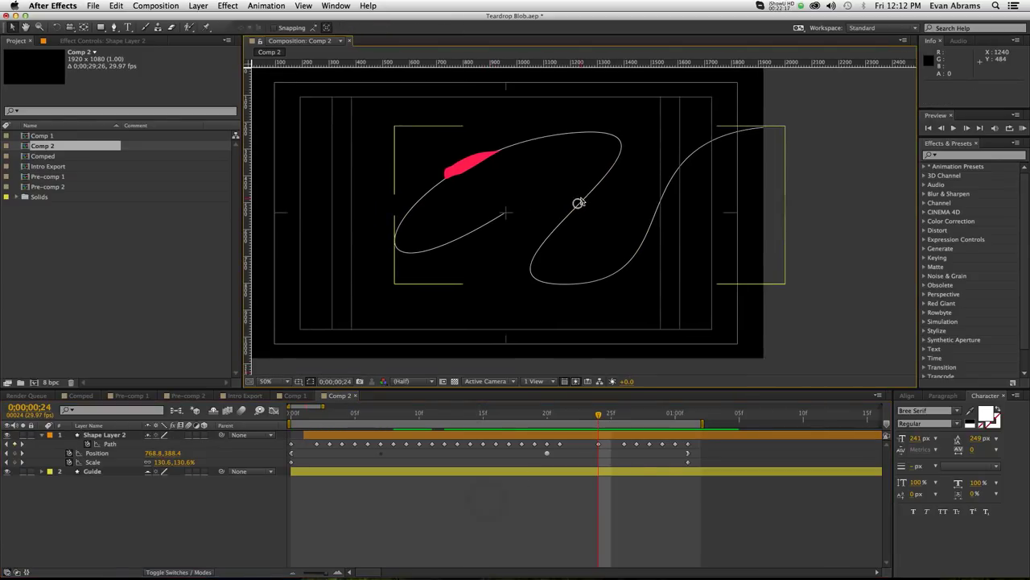
{"action": "key", "text": "space"}
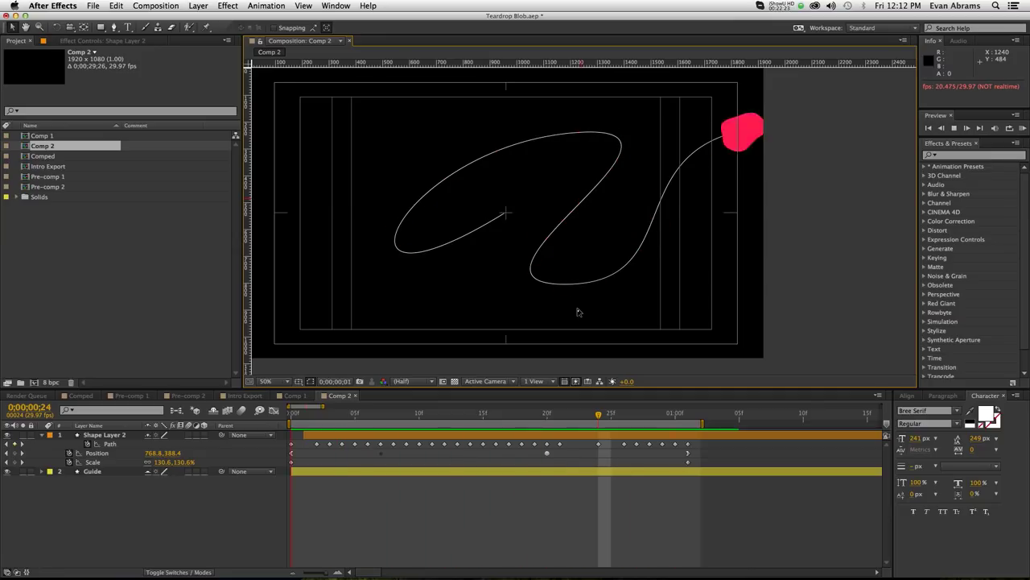
{"action": "key", "text": "space"}
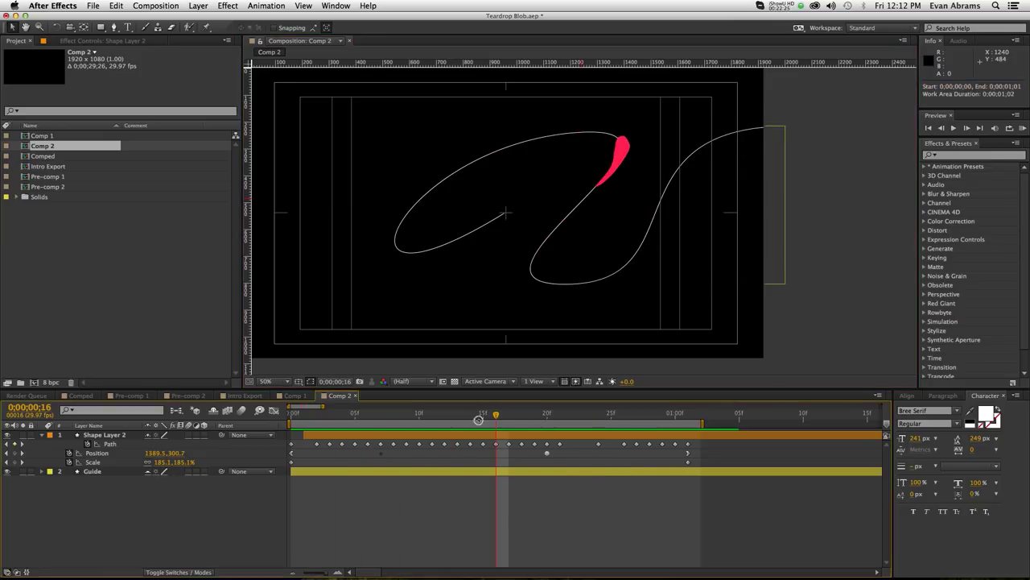
Step: At 0;00;00;09, move the blob's tail tip onto the guide at 1130, 806 and adjust its handles to follow the lower turn
{"action": "left_click_drag", "start_coordinate": [495, 416], "coordinate": [406, 435]}
{"action": "scroll", "coordinate": [510, 289], "scroll_direction": "up", "scroll_amount": 1}
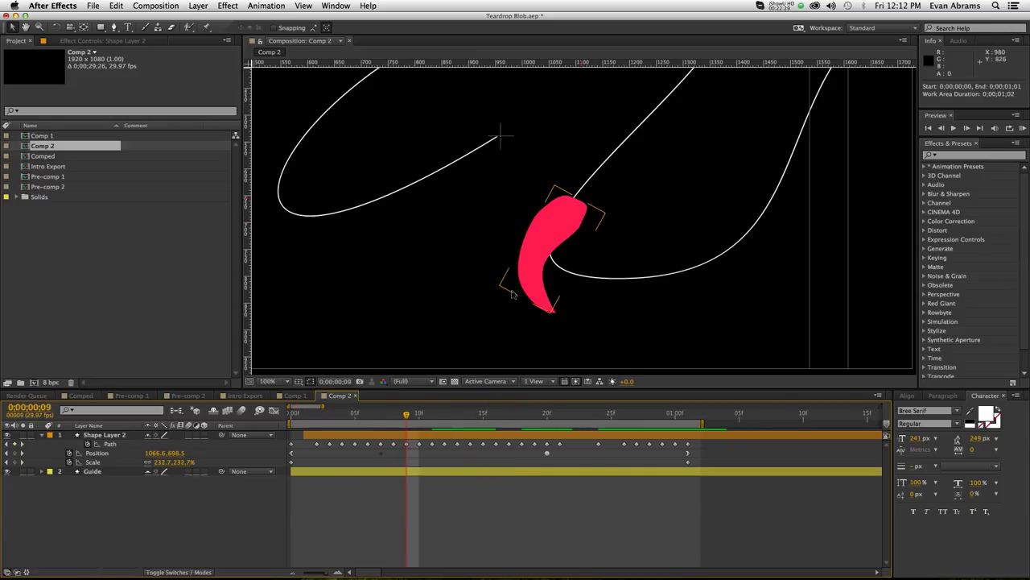
{"action": "left_click", "coordinate": [544, 283]}
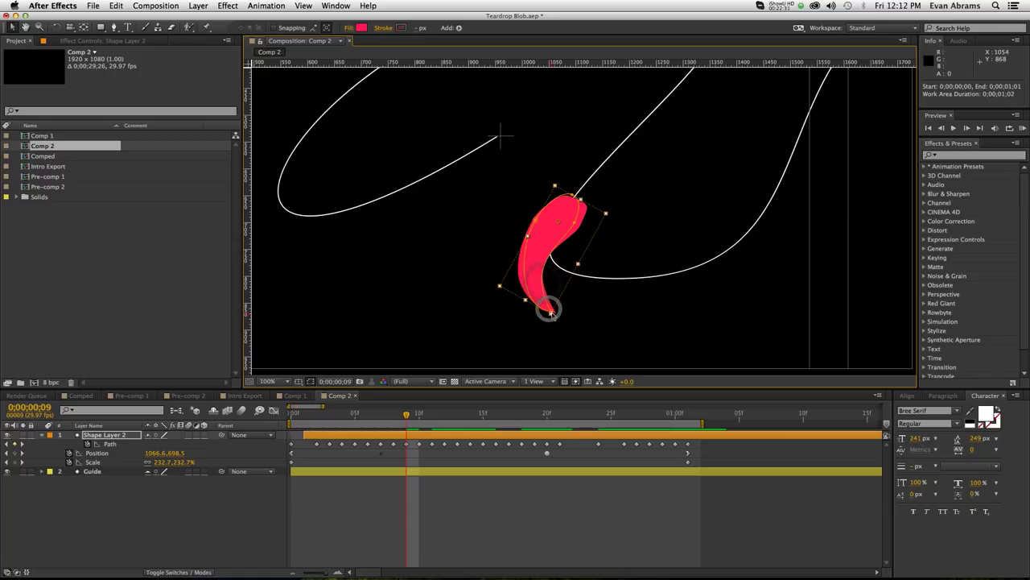
{"action": "double_click", "coordinate": [551, 311]}
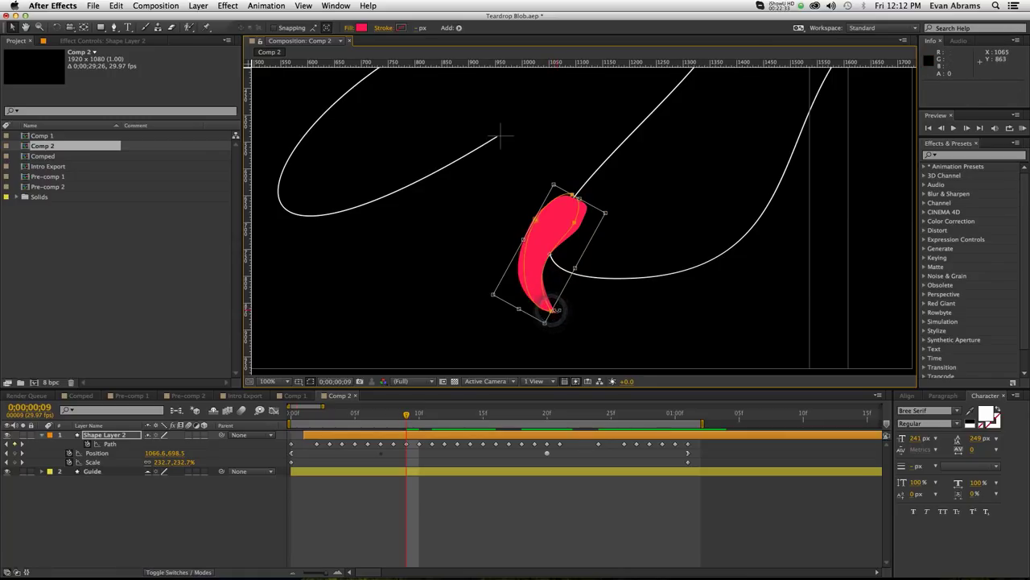
{"action": "double_click", "coordinate": [552, 311]}
{"action": "left_click_drag", "start_coordinate": [561, 307], "coordinate": [548, 254]}
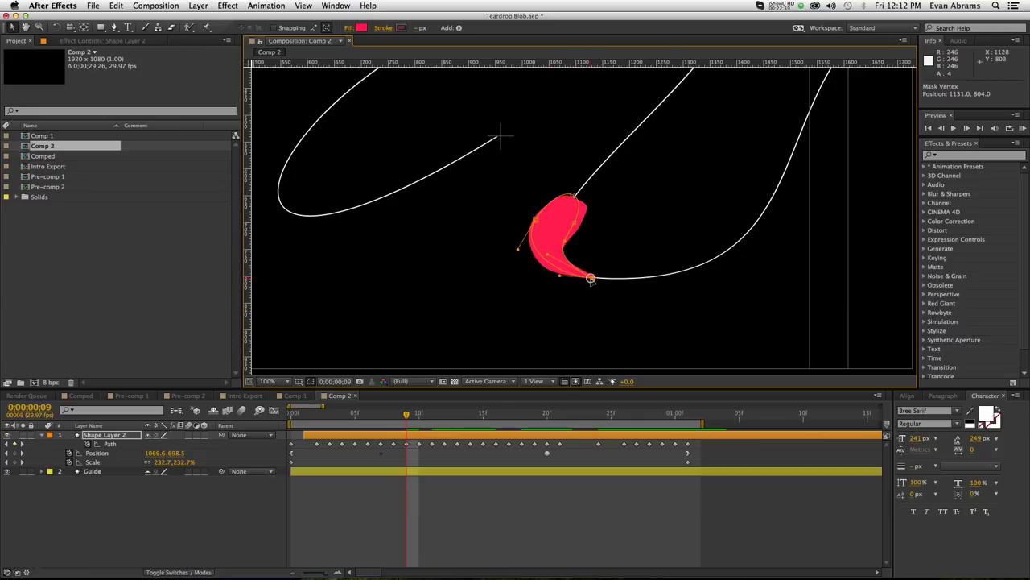
{"action": "key", "text": "comma"}
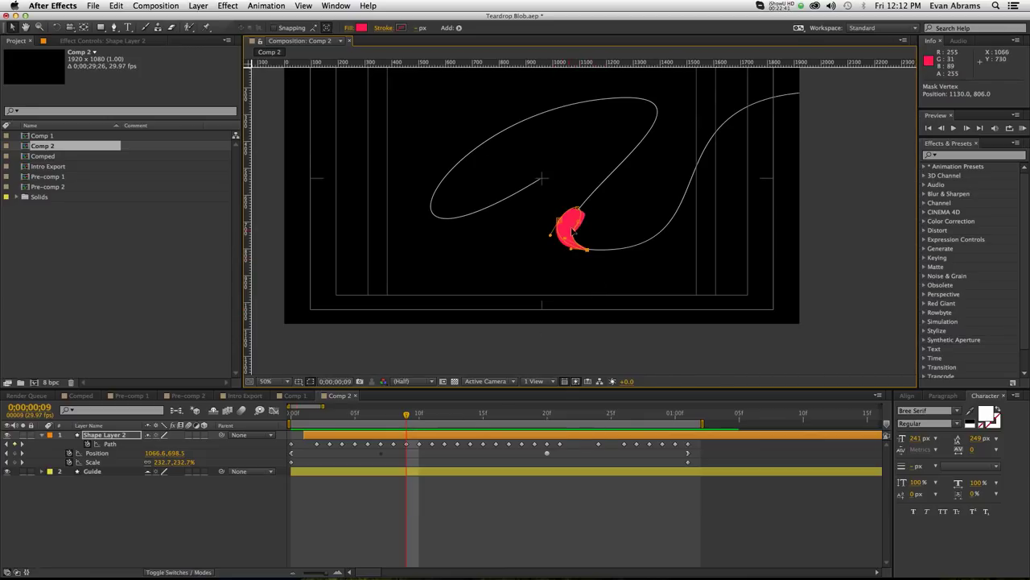
{"action": "key", "text": "period"}
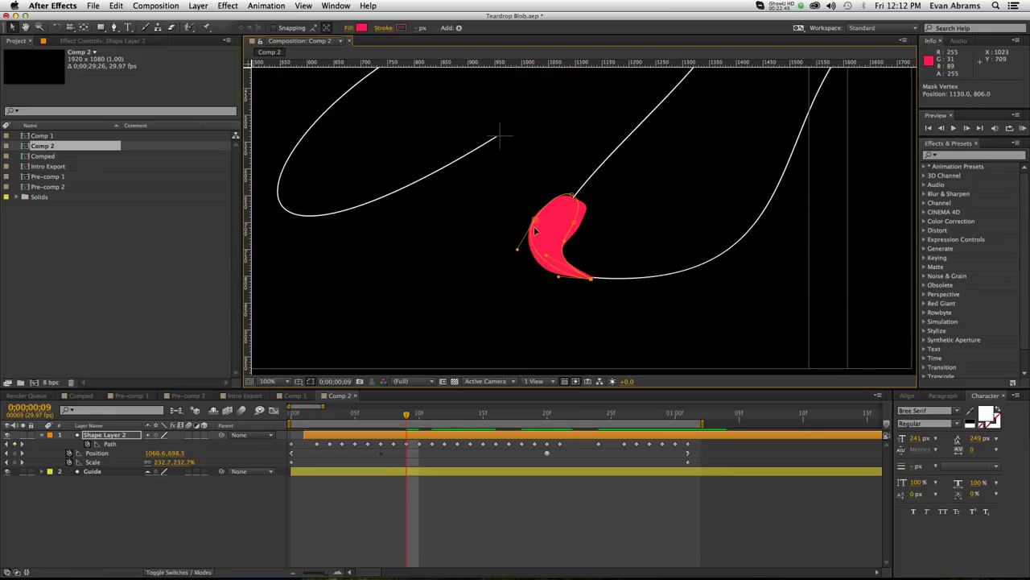
{"action": "key", "text": "comma"}
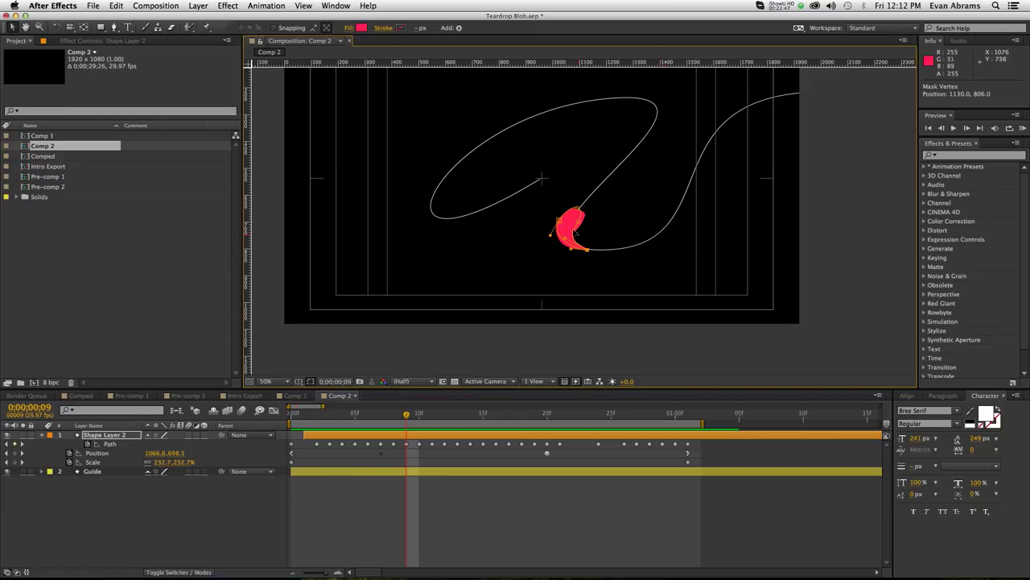
Step: At 0;00;00;08, reshape the blob along the guide, placing the tail tip at 1218, 804, the lower vertex at 1073, 819 and the head vertex at 1053, 748
{"action": "left_click_drag", "start_coordinate": [407, 413], "coordinate": [395, 419]}
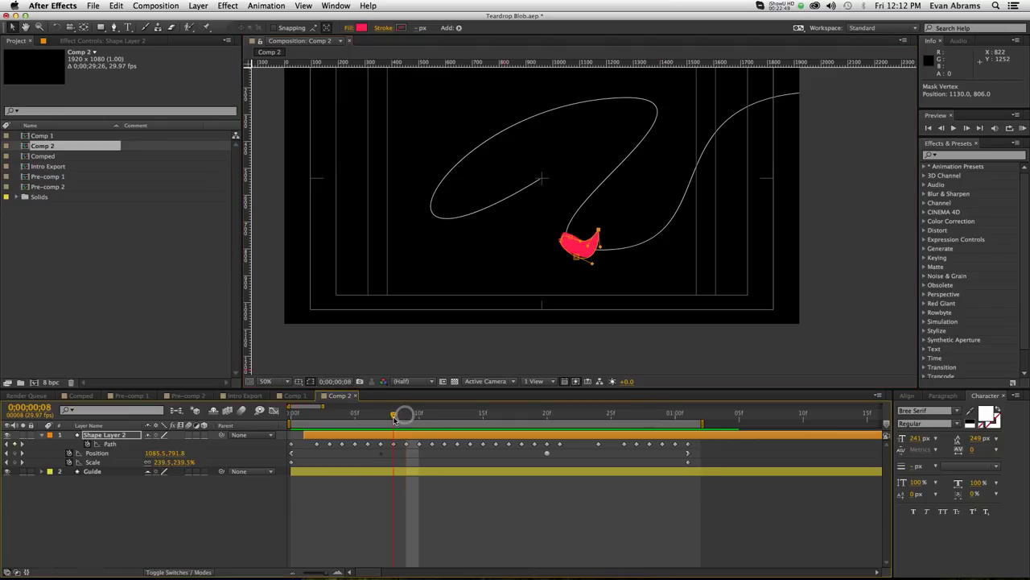
{"action": "left_click", "coordinate": [631, 216]}
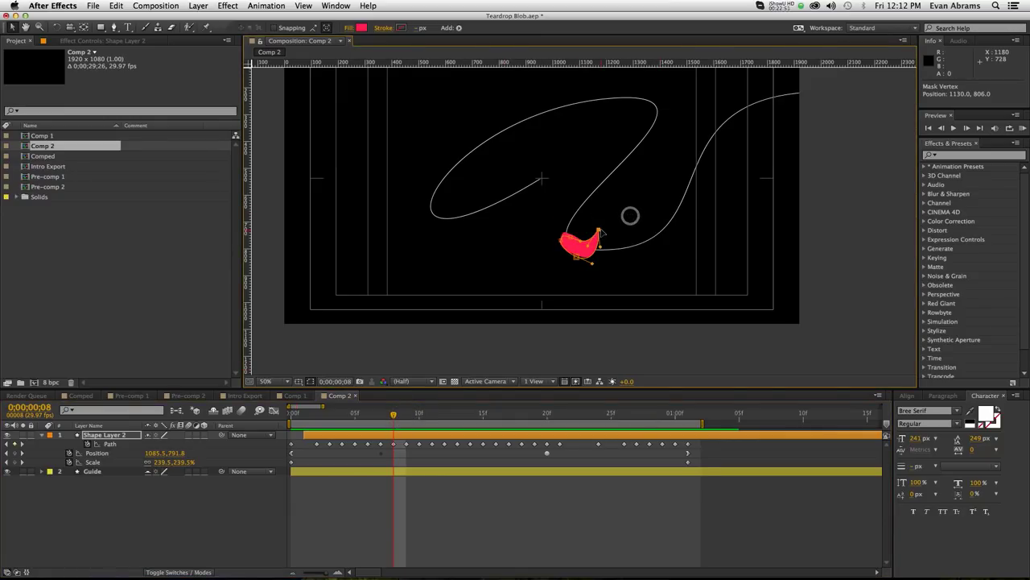
{"action": "scroll", "coordinate": [602, 240], "scroll_direction": "up", "scroll_amount": 2}
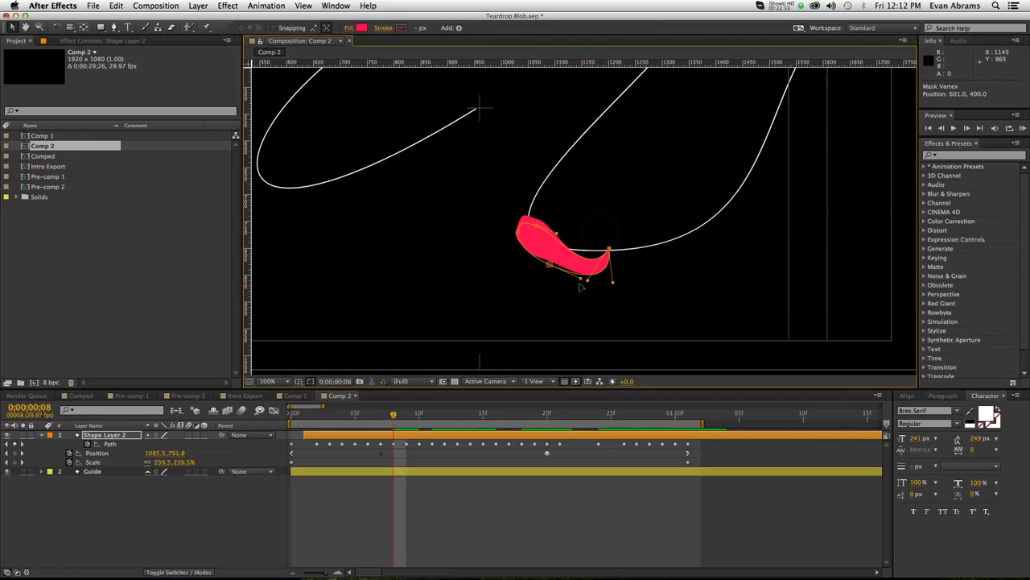
{"action": "left_click_drag", "start_coordinate": [580, 257], "coordinate": [576, 243]}
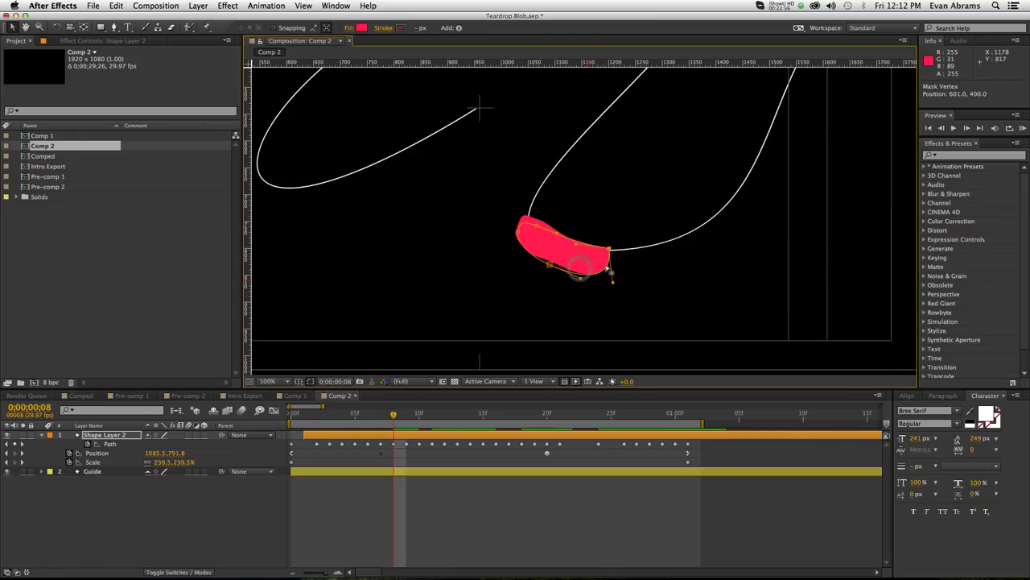
{"action": "left_click_drag", "start_coordinate": [613, 281], "coordinate": [549, 266]}
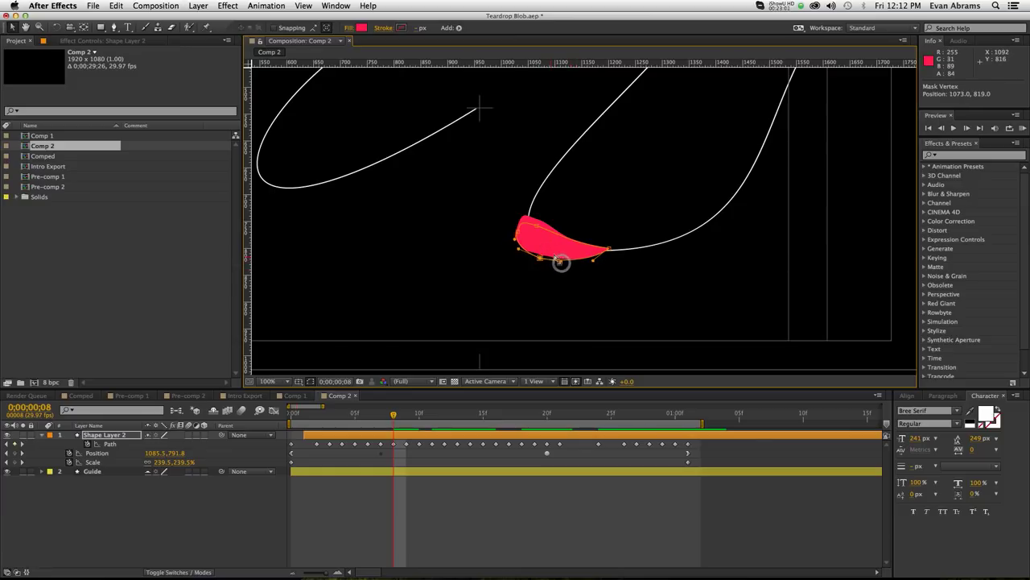
{"action": "left_click_drag", "start_coordinate": [609, 250], "coordinate": [618, 250]}
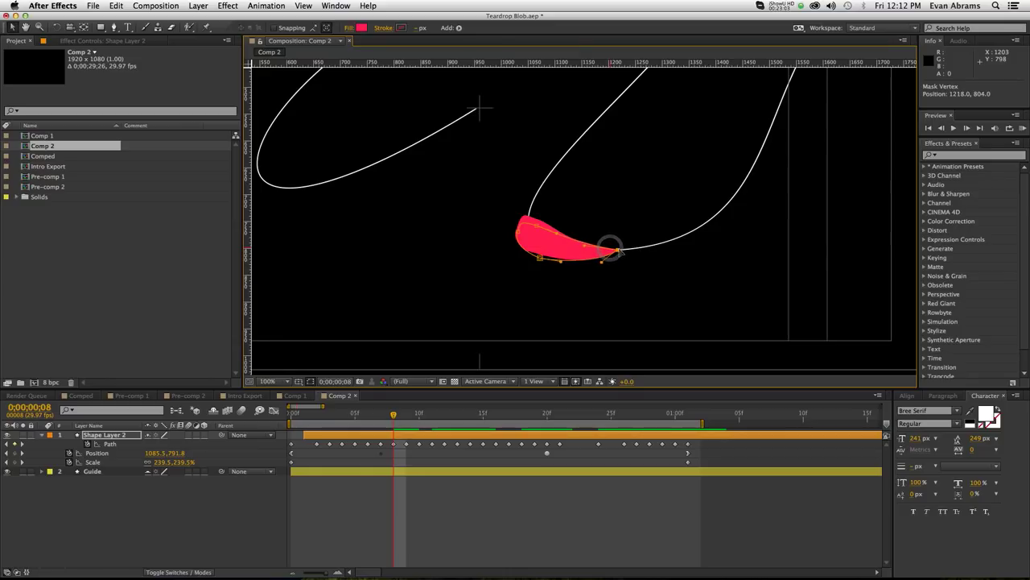
{"action": "left_click_drag", "start_coordinate": [537, 228], "coordinate": [517, 231]}
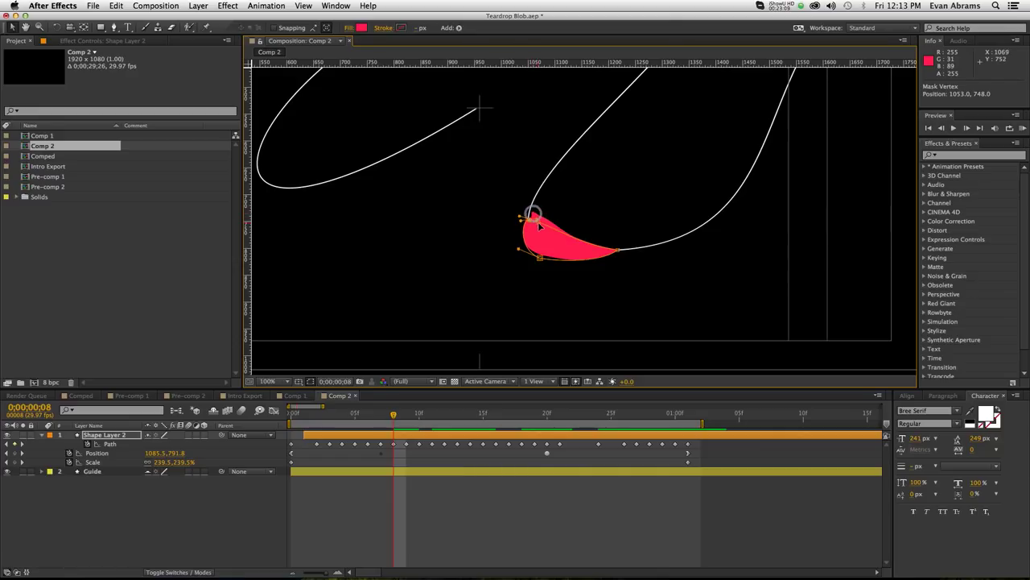
Step: At 0;00;00;08, move the blob's upper vertex to 1086, 772; at 0;00;00;07, place the tail tip at 1394, 753 and the upper vertex at 1192, 779
{"action": "left_click_drag", "start_coordinate": [540, 224], "coordinate": [542, 235]}
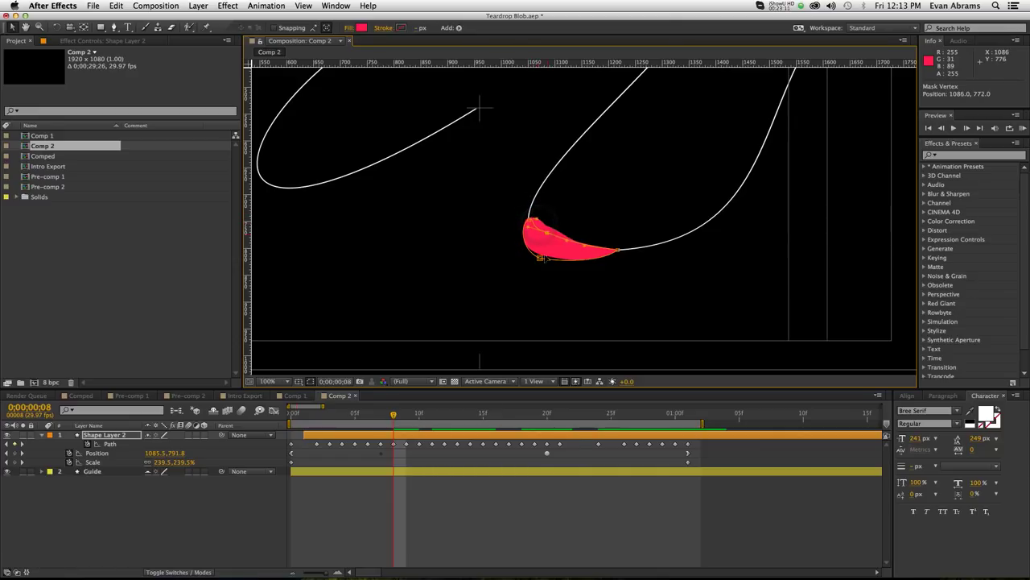
{"action": "left_click_drag", "start_coordinate": [392, 417], "coordinate": [384, 415]}
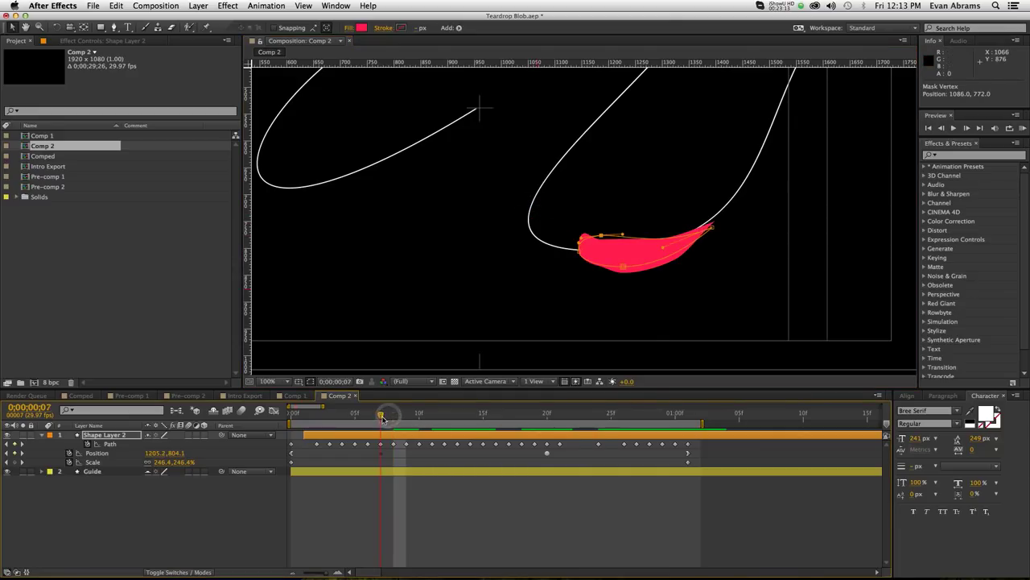
{"action": "left_click_drag", "start_coordinate": [713, 227], "coordinate": [712, 222]}
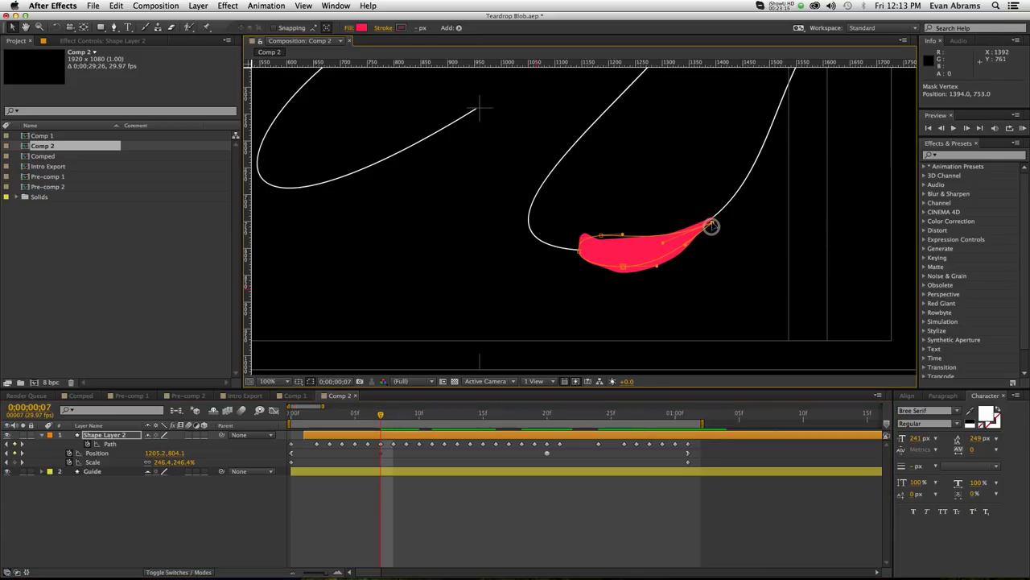
{"action": "left_click", "coordinate": [603, 239]}
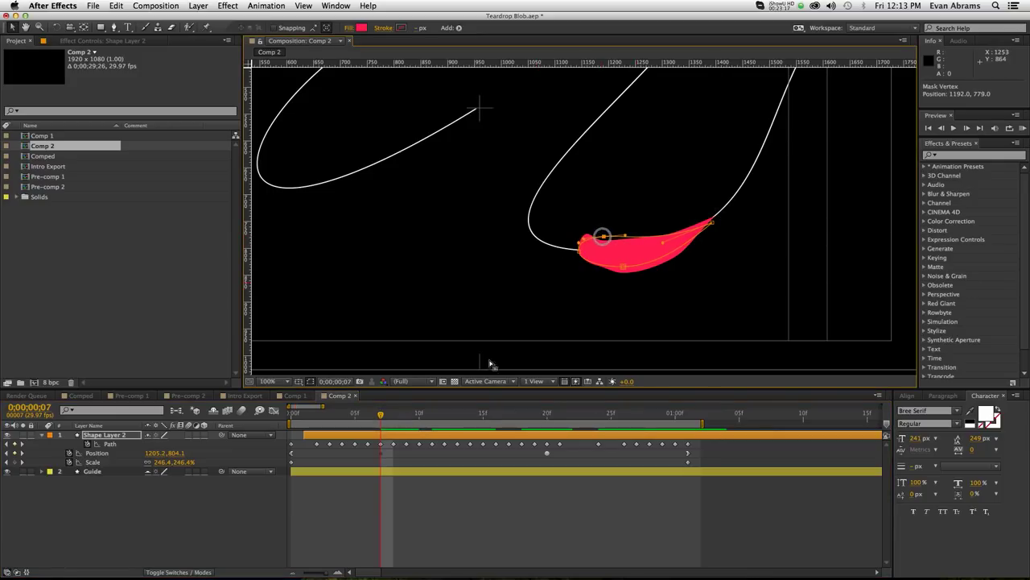
Step: At 0;00;00;06, move the blob's tail tip onto the guide at 1468, 650 and preview the animation
{"action": "left_click", "coordinate": [369, 418]}
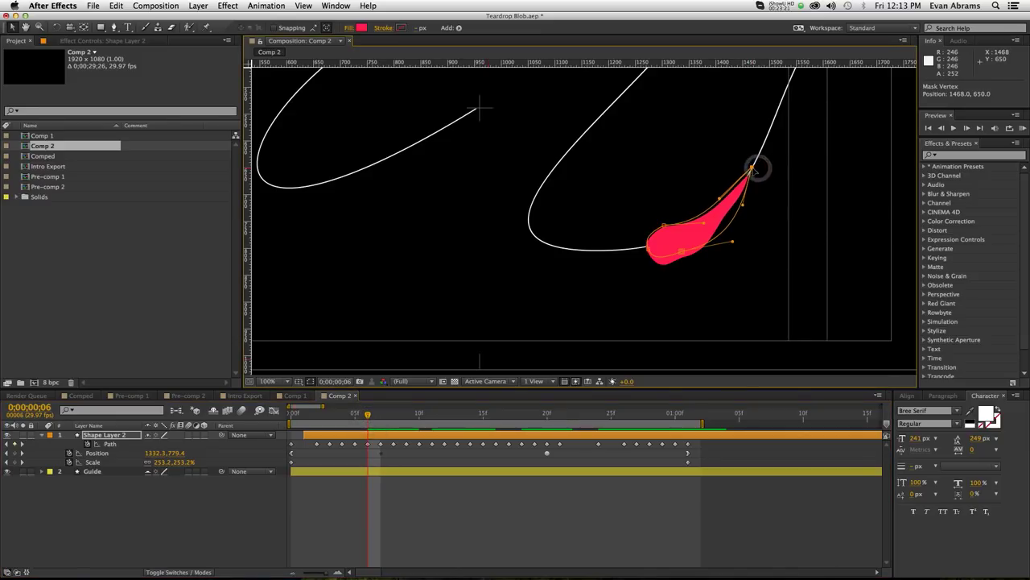
{"action": "key", "text": "comma"}
{"action": "key", "text": "space"}
{"action": "key", "text": "space"}
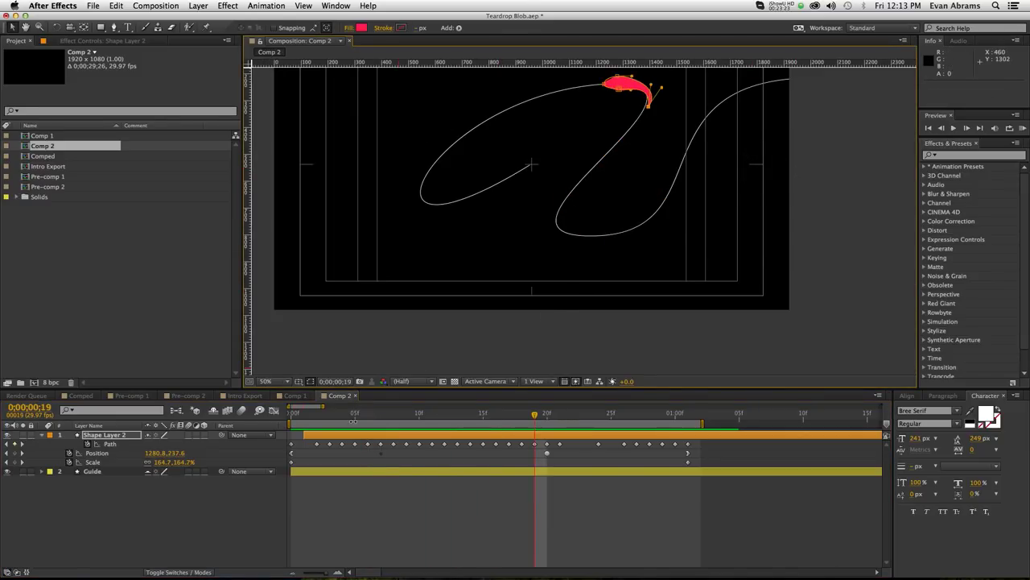
Step: At 0;00;00;04, move the blob's tail tip onto the guide at 1585, 401 and check the tail's curve beside it
{"action": "mouse_move", "coordinate": [351, 421]}
{"action": "left_mouse_down"}
{"action": "mouse_move", "coordinate": [317, 418]}
{"action": "mouse_move", "coordinate": [341, 417]}
{"action": "left_mouse_up"}
{"action": "scroll", "coordinate": [720, 127], "scroll_direction": "up", "scroll_amount": 2}
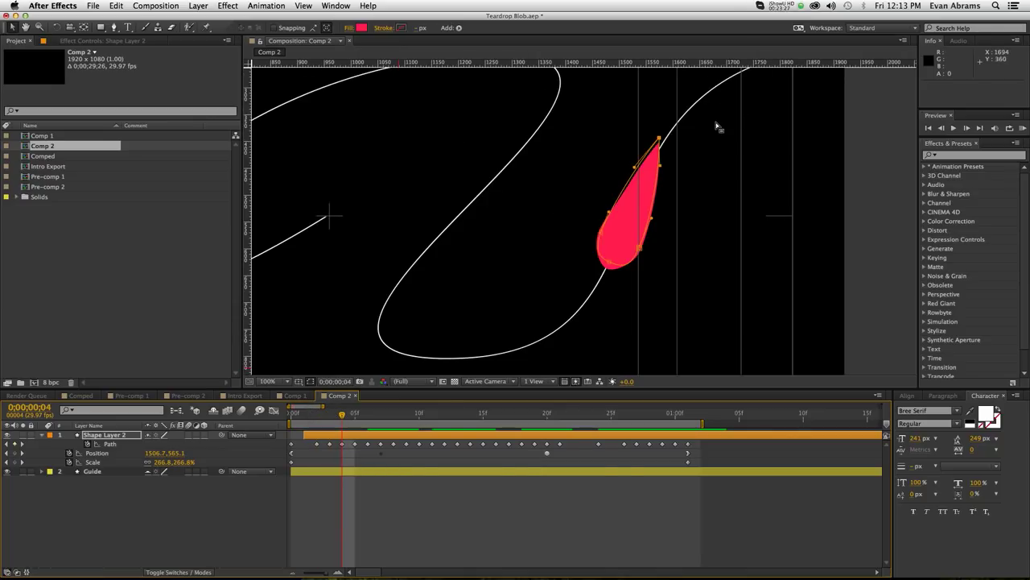
{"action": "left_click_drag", "start_coordinate": [660, 139], "coordinate": [667, 139]}
{"action": "left_click", "coordinate": [640, 170]}
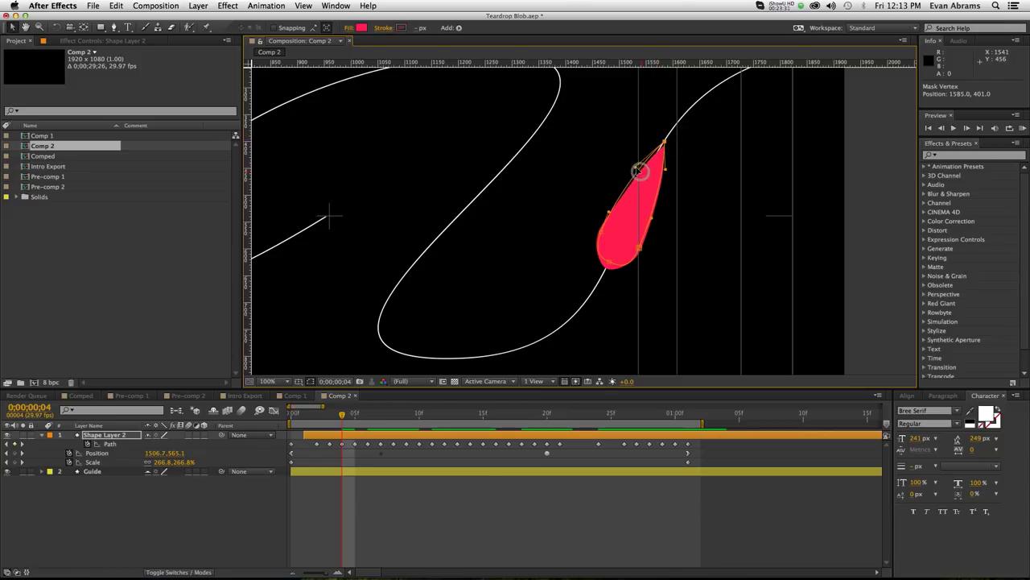
Step: Try compressing all of Shape Layer 2's keyframes to about 83% of their duration, scrub through the timing and undo the keyframe movement
{"action": "left_click_drag", "start_coordinate": [712, 448], "coordinate": [283, 469]}
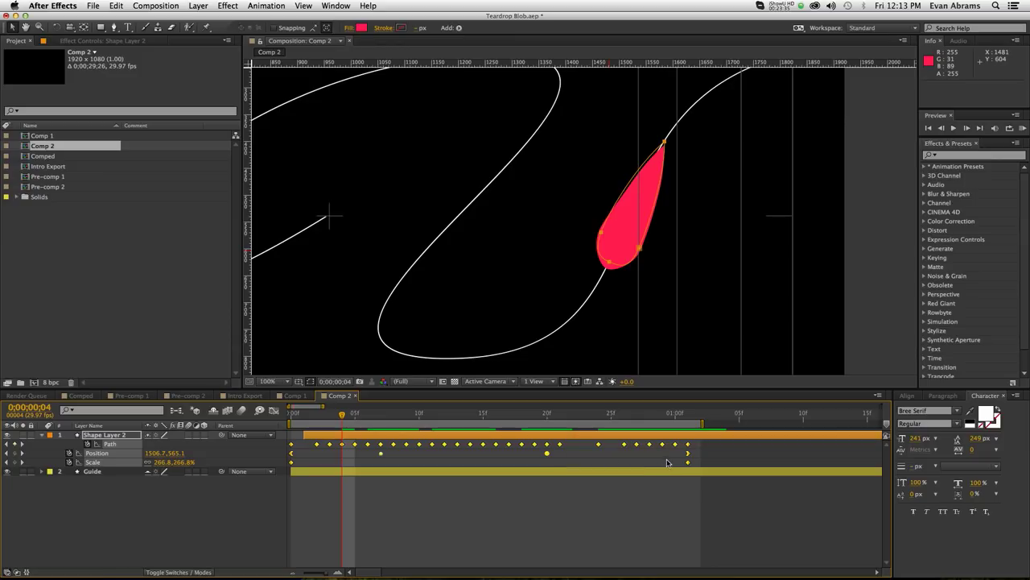
{"action": "left_click_drag", "start_coordinate": [688, 465], "coordinate": [606, 472]}
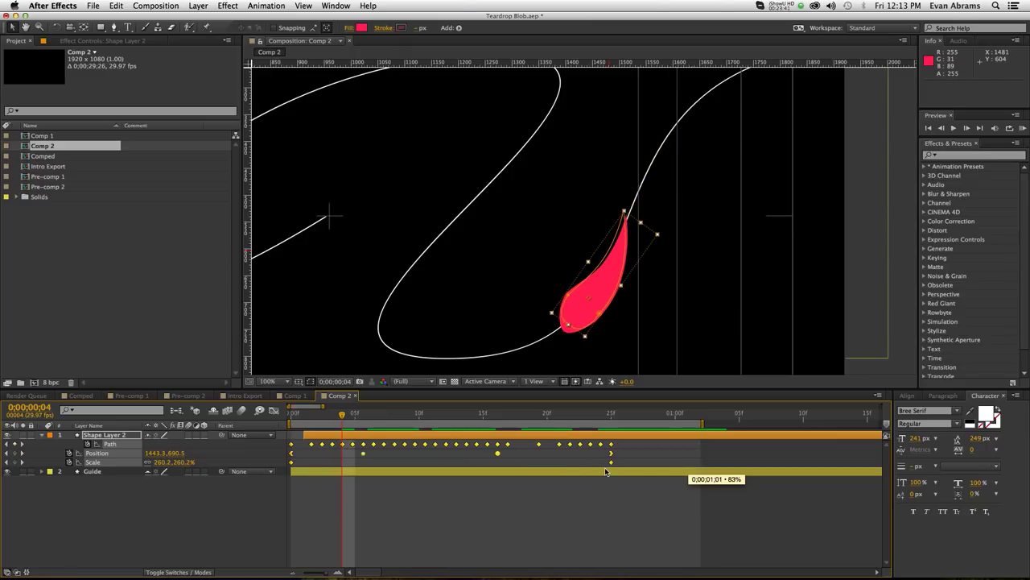
{"action": "scroll", "coordinate": [568, 298], "scroll_direction": "down", "scroll_amount": 2}
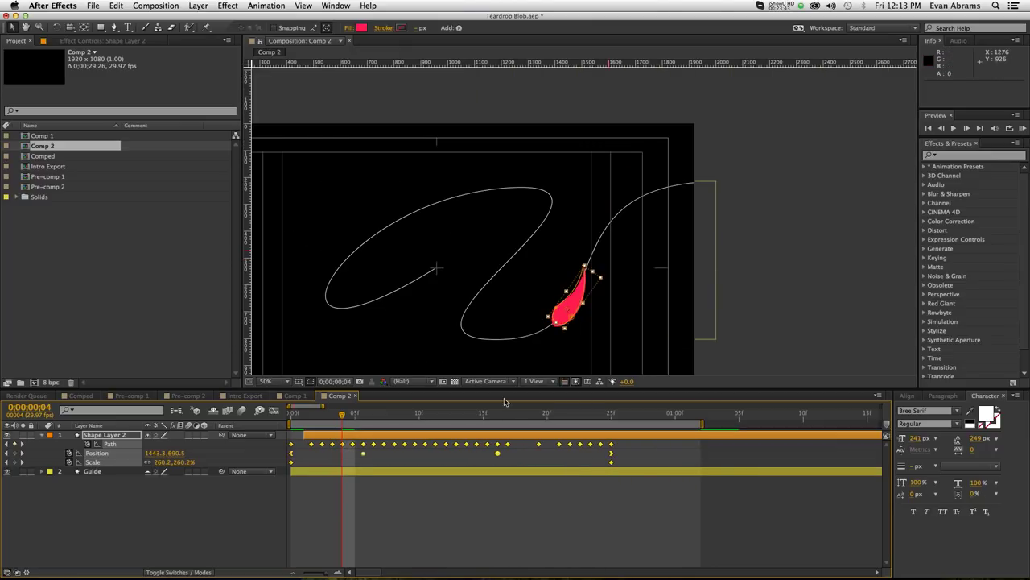
{"action": "left_click", "coordinate": [509, 416]}
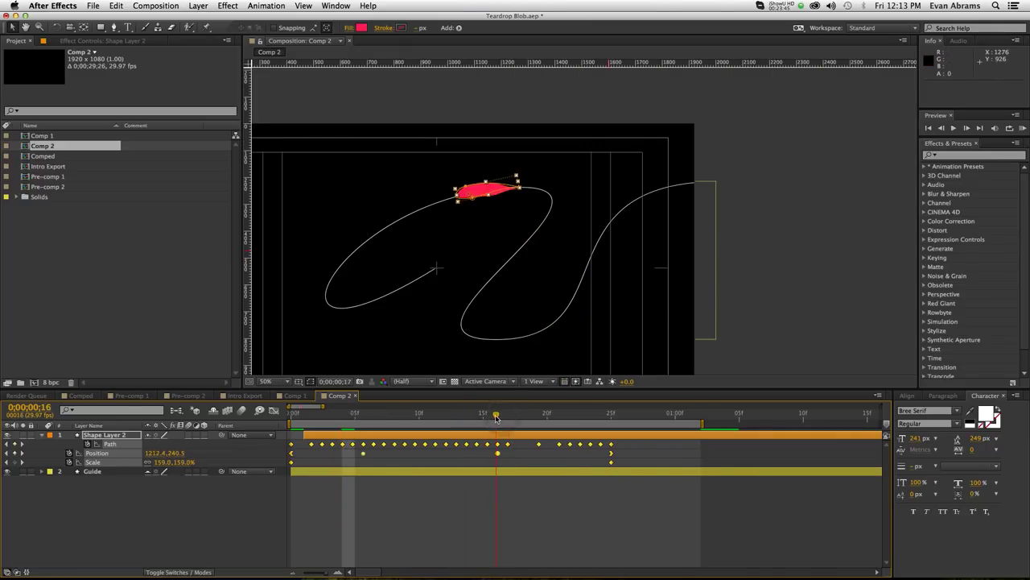
{"action": "left_click_drag", "start_coordinate": [497, 417], "coordinate": [442, 406]}
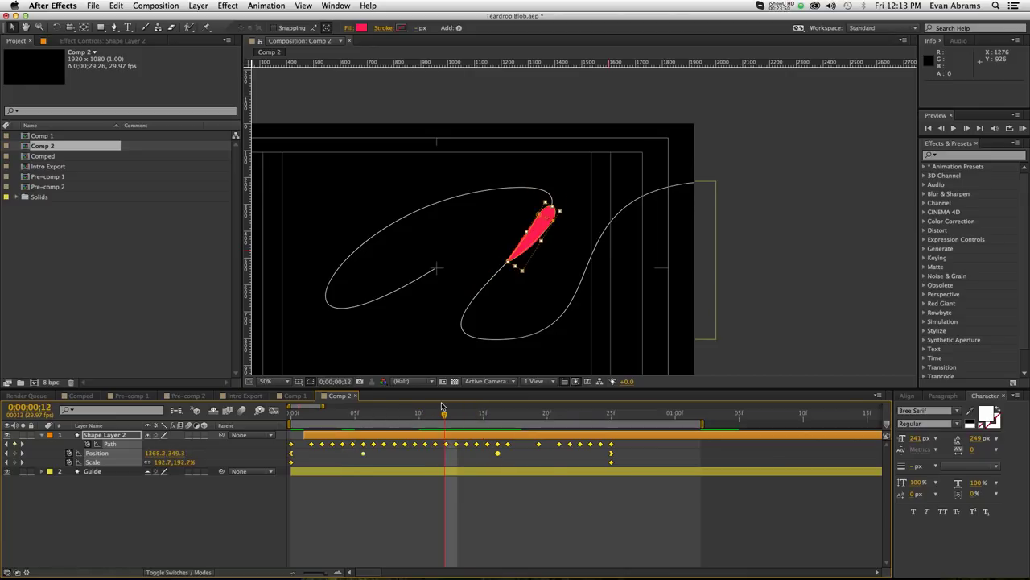
{"action": "key", "text": "super+z"}
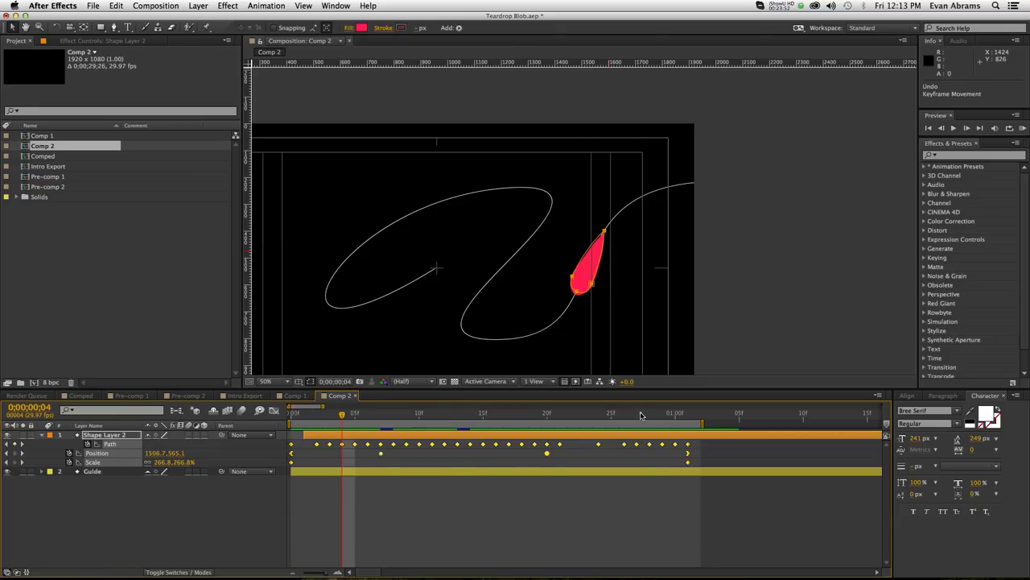
Step: At 0;00;00;17, reshape the blob around the upper turn, placing the tail tip at 1328, 401, the head vertex at 1330, 244 and the inner vertex at 1356, 275
{"action": "left_click_drag", "start_coordinate": [641, 415], "coordinate": [598, 415]}
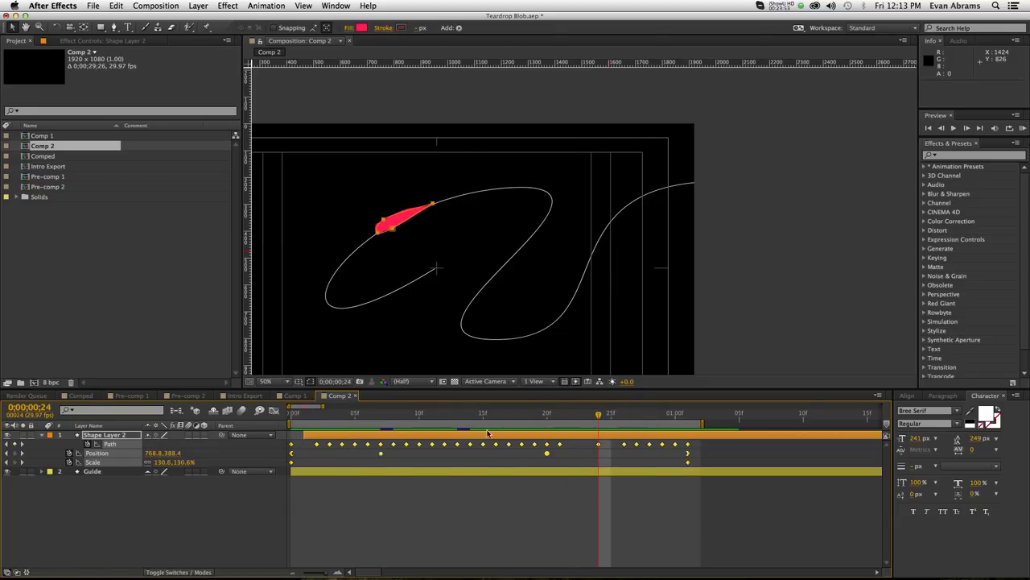
{"action": "left_click", "coordinate": [483, 414]}
{"action": "left_click", "coordinate": [535, 487]}
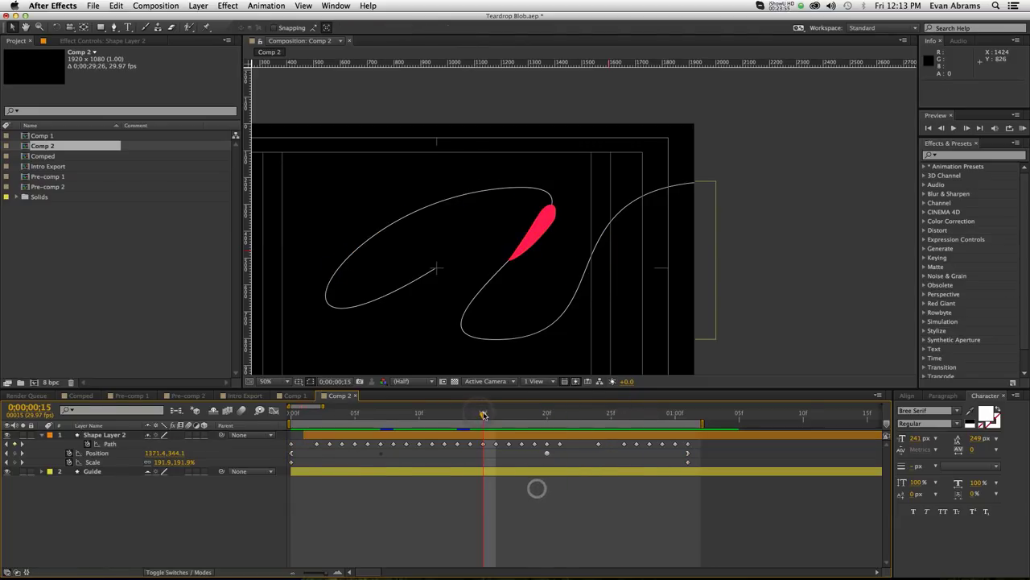
{"action": "left_click_drag", "start_coordinate": [484, 413], "coordinate": [509, 413]}
{"action": "key", "text": "period"}
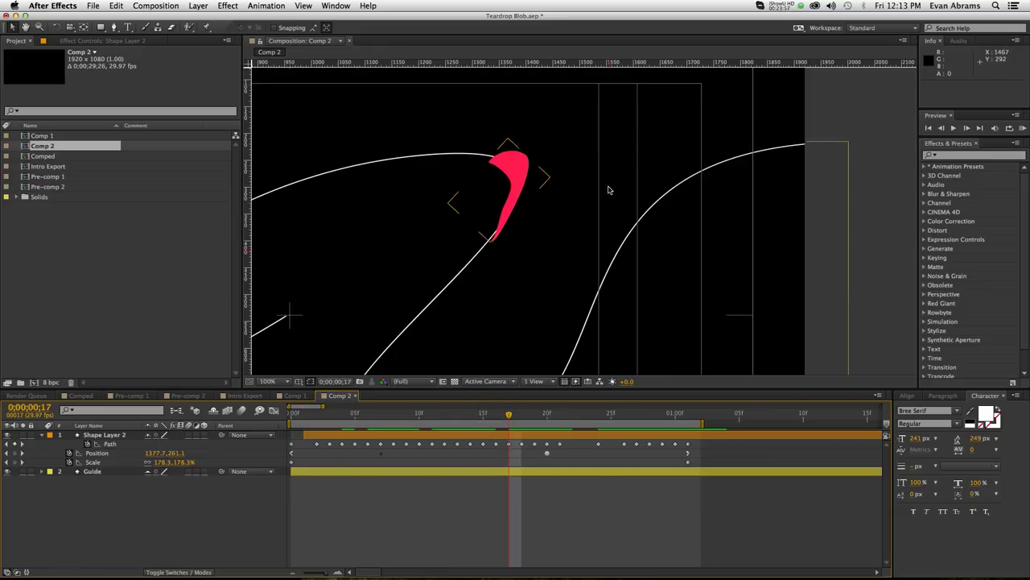
{"action": "left_click", "coordinate": [514, 182]}
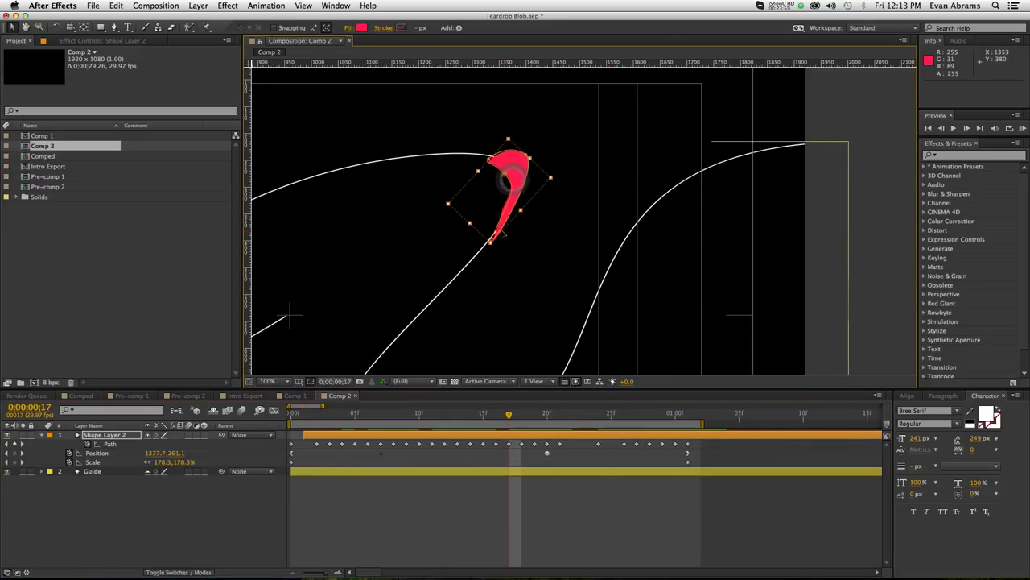
{"action": "left_click", "coordinate": [494, 249]}
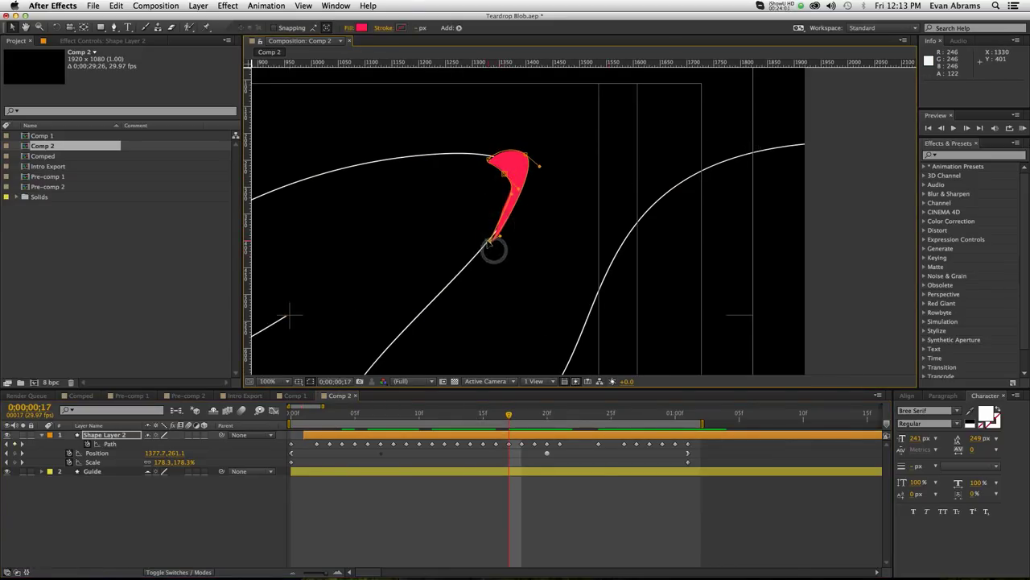
{"action": "left_click_drag", "start_coordinate": [489, 241], "coordinate": [486, 240]}
{"action": "left_click_drag", "start_coordinate": [538, 166], "coordinate": [544, 184]}
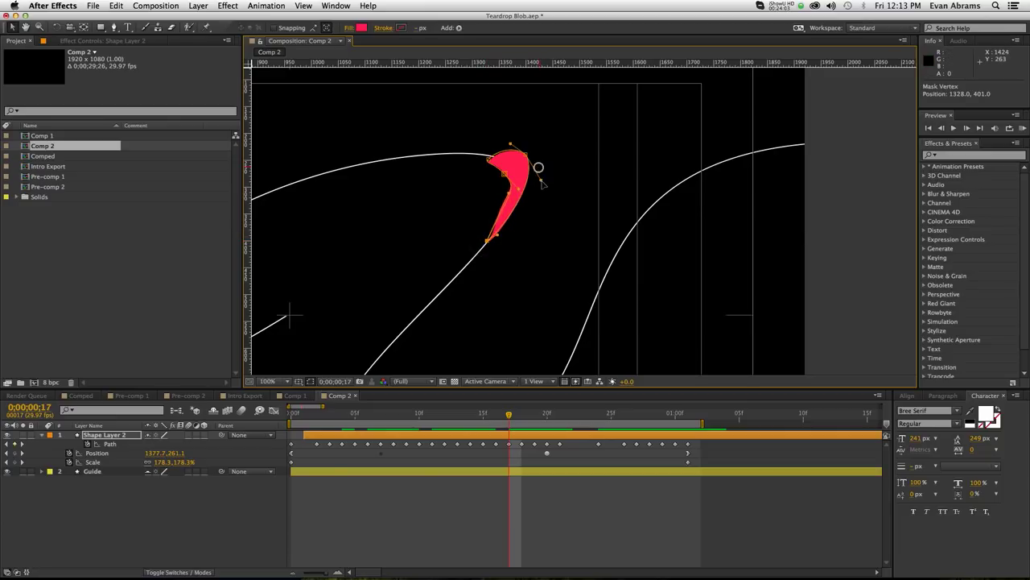
{"action": "left_click", "coordinate": [484, 158]}
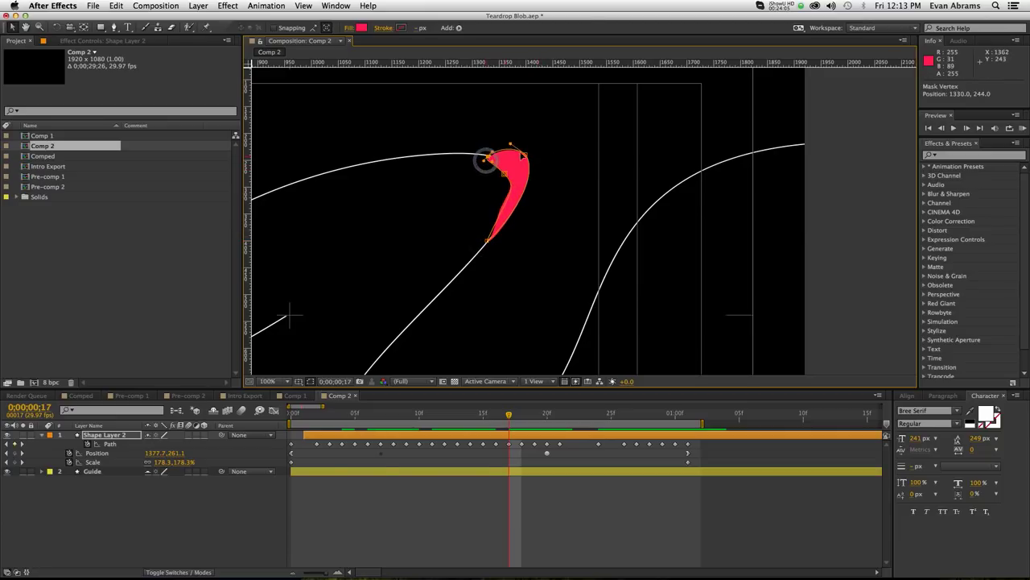
{"action": "left_click_drag", "start_coordinate": [524, 154], "coordinate": [502, 173]}
Step: Hide the Guide layer and preview the whole blob animation without it
{"action": "scroll", "coordinate": [494, 328], "scroll_direction": "down", "scroll_amount": 4}
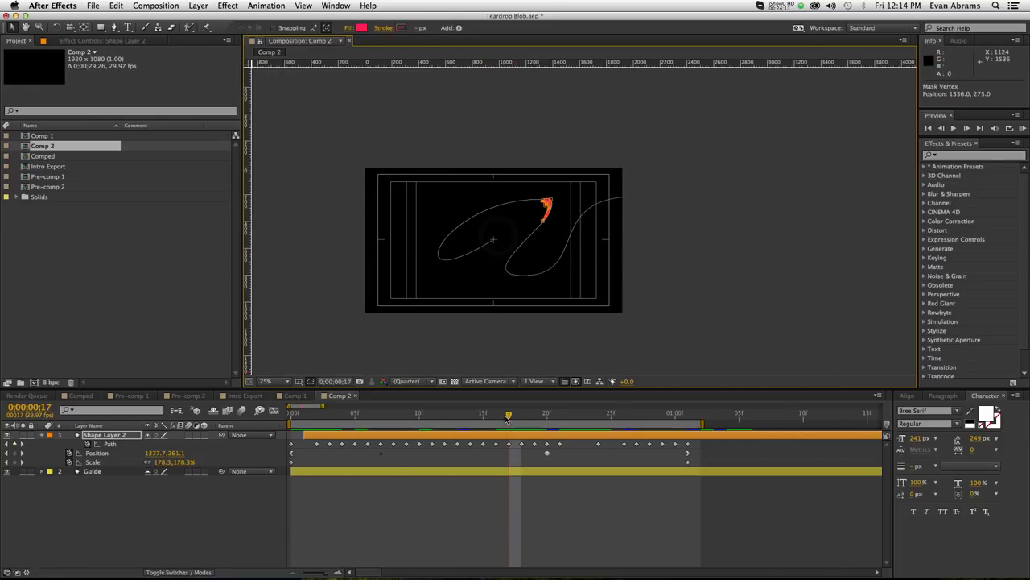
{"action": "left_click_drag", "start_coordinate": [544, 418], "coordinate": [601, 421]}
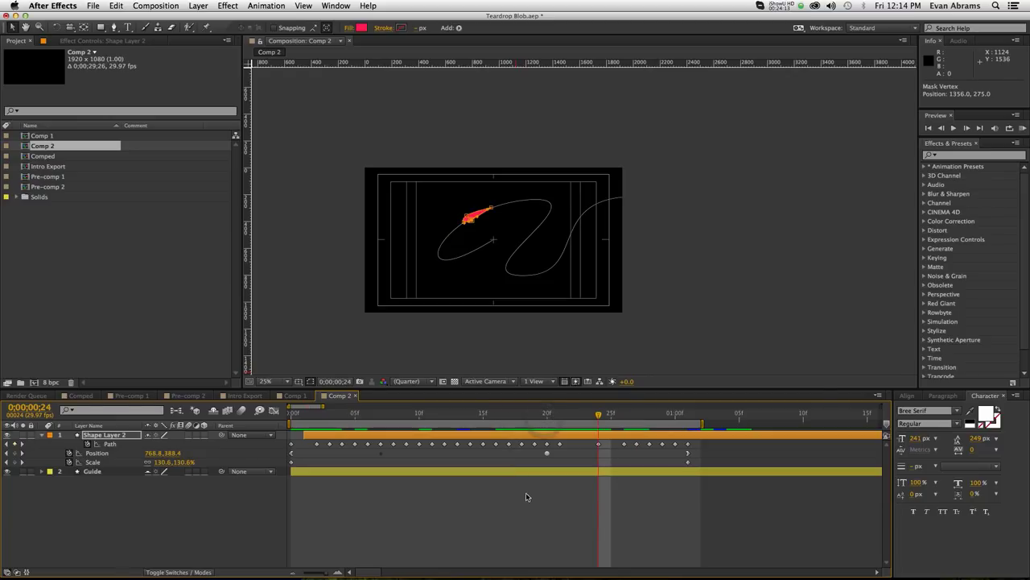
{"action": "left_click", "coordinate": [527, 495]}
{"action": "left_click", "coordinate": [8, 473]}
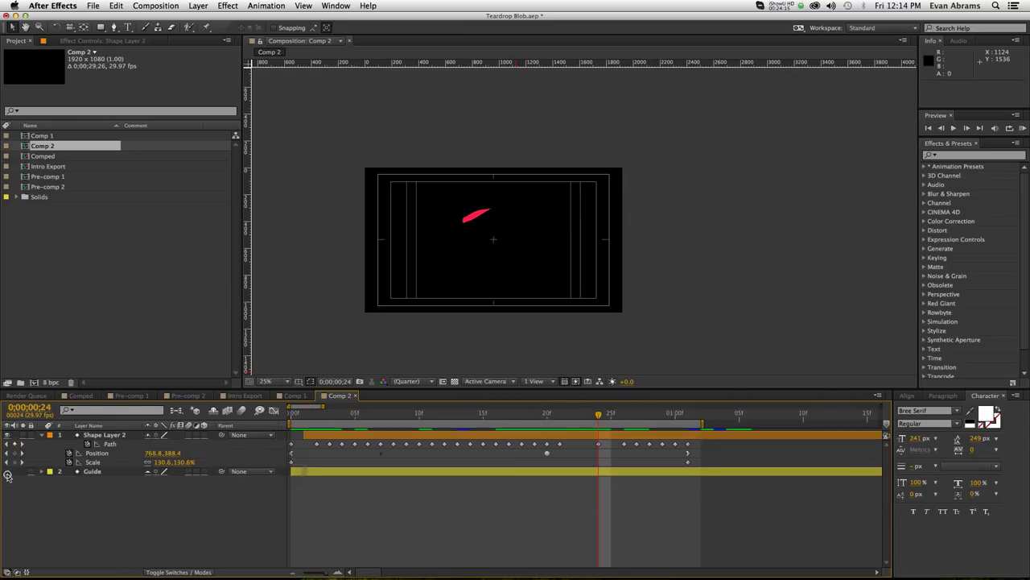
{"action": "key", "text": "space"}
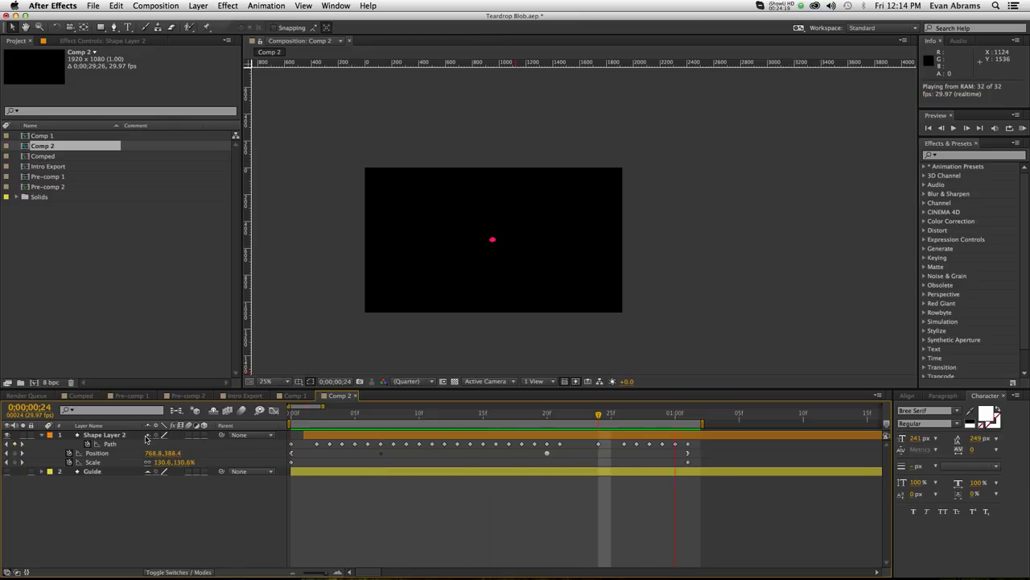
{"action": "key", "text": "space"}
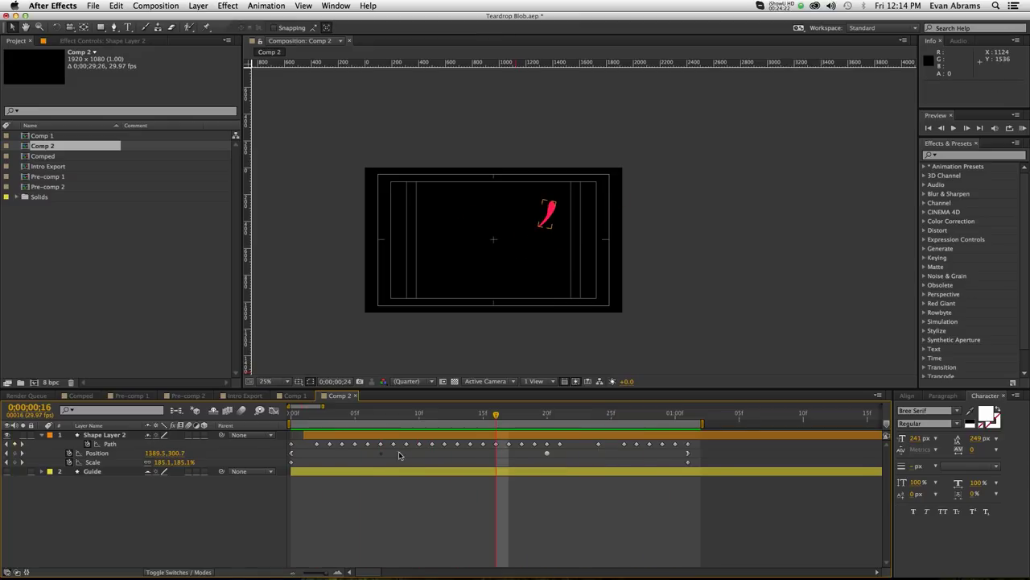
Step: Check the blob's shape over the opening frames and extend Shape Layer 2's start back to 0;00;00;00
{"action": "left_click", "coordinate": [312, 419]}
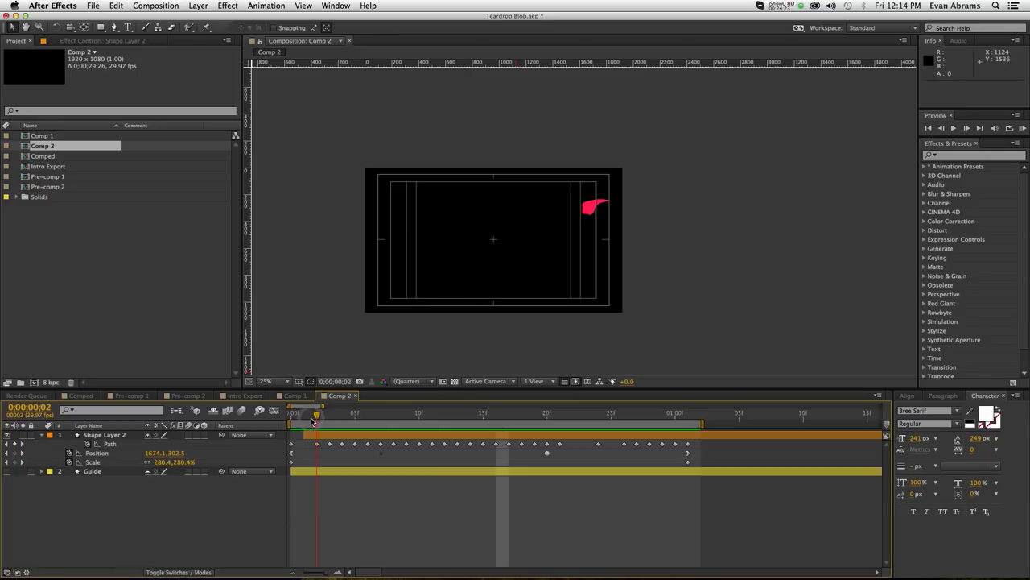
{"action": "left_click", "coordinate": [305, 424]}
{"action": "left_click", "coordinate": [315, 421]}
{"action": "mouse_move", "coordinate": [320, 419]}
{"action": "left_mouse_down"}
{"action": "mouse_move", "coordinate": [330, 420]}
{"action": "mouse_move", "coordinate": [292, 419]}
{"action": "mouse_move", "coordinate": [304, 420]}
{"action": "left_mouse_up"}
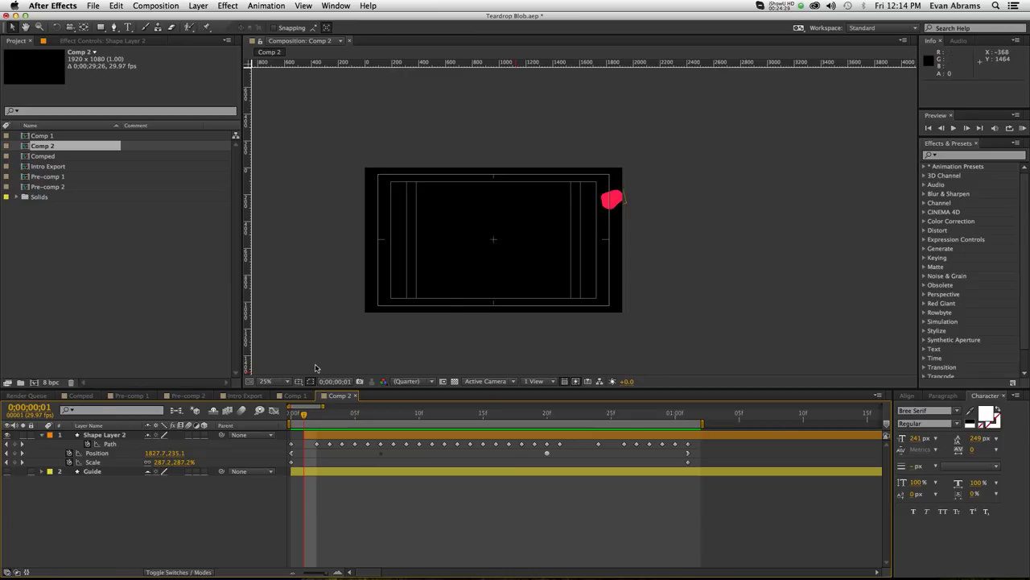
{"action": "left_click", "coordinate": [293, 419]}
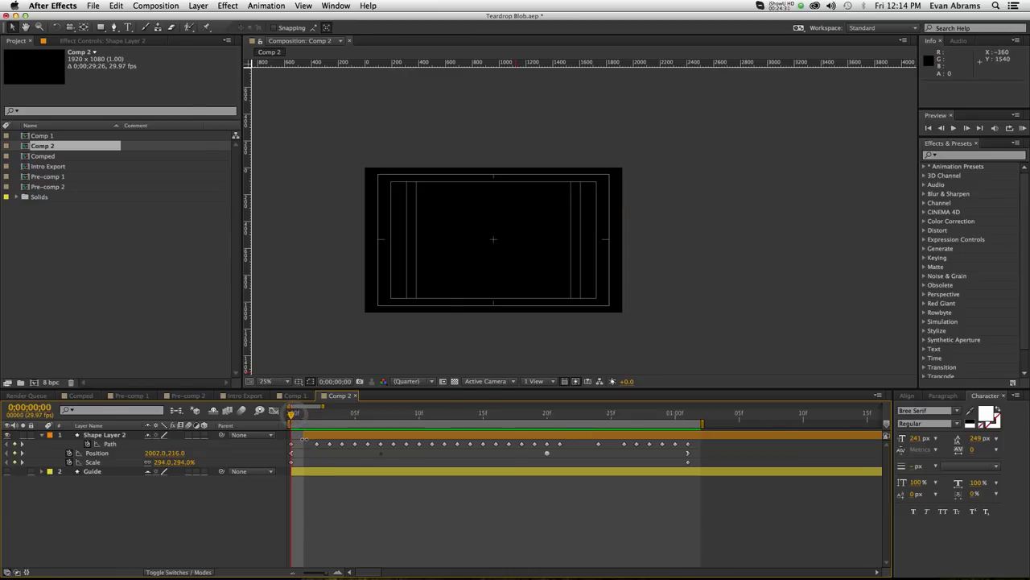
{"action": "left_click", "coordinate": [304, 438]}
Step: At 0;00;00;00, flatten the round off-screen blob into a narrow horizontal oval by moving its path vertices and handles
{"action": "scroll", "coordinate": [551, 203], "scroll_direction": "up", "scroll_amount": 2}
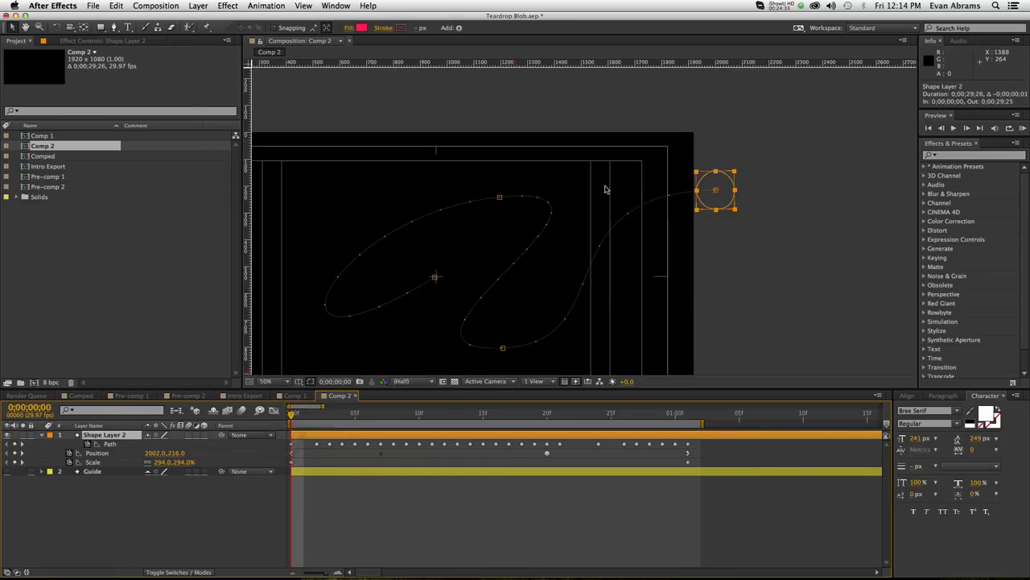
{"action": "double_click", "coordinate": [721, 170]}
{"action": "left_click", "coordinate": [718, 170]}
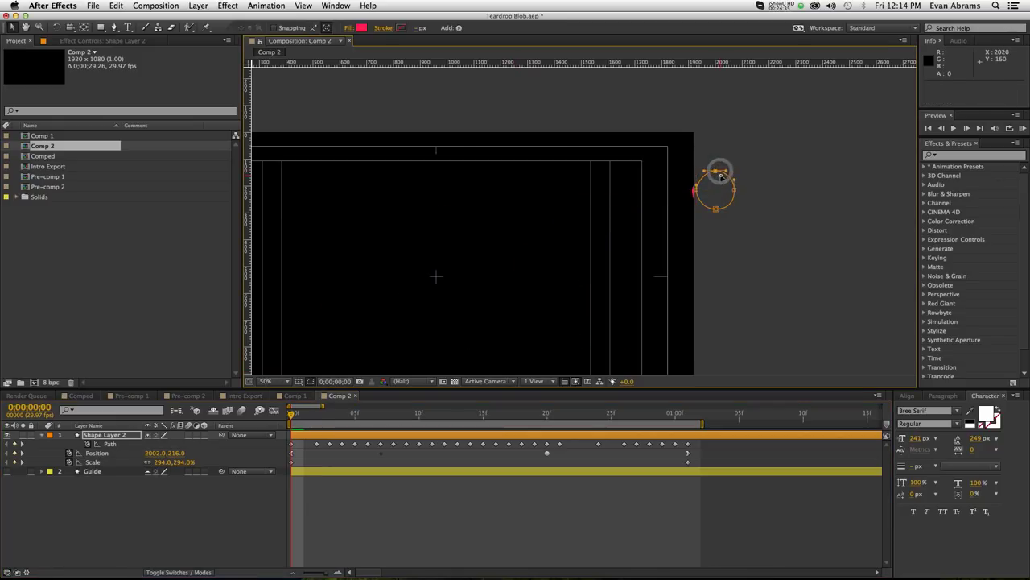
{"action": "left_click_drag", "start_coordinate": [719, 161], "coordinate": [730, 184]}
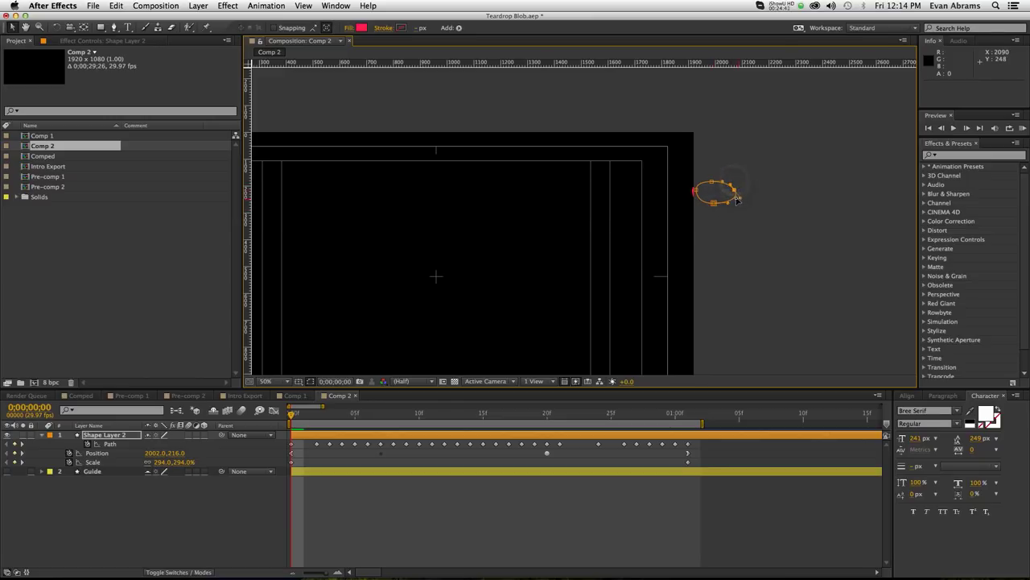
Step: At 0;00;00;02, slim the blob's head by moving its lower and front vertices inward and preview the animation
{"action": "left_click", "coordinate": [330, 415]}
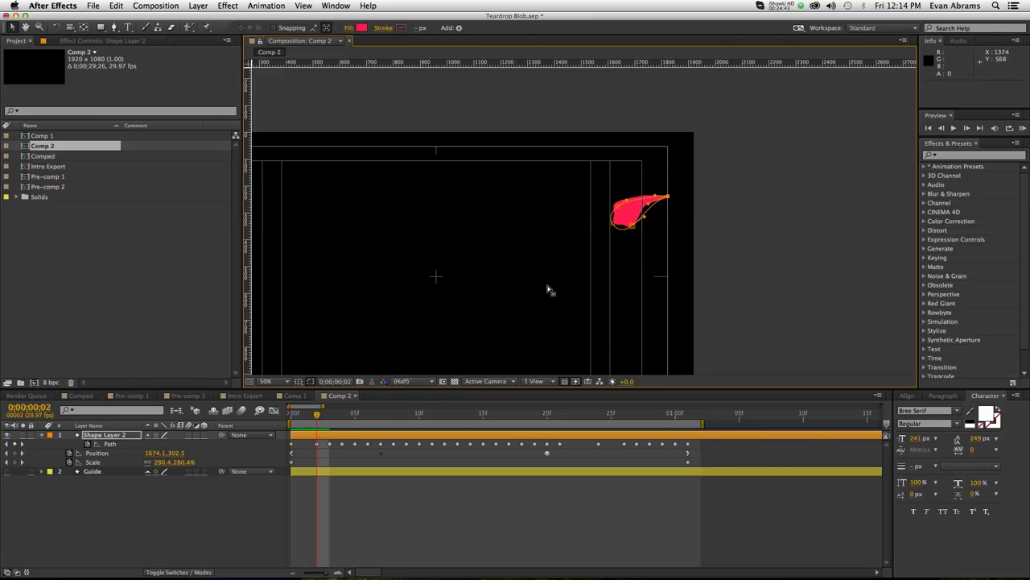
{"action": "left_click_drag", "start_coordinate": [631, 225], "coordinate": [621, 206]}
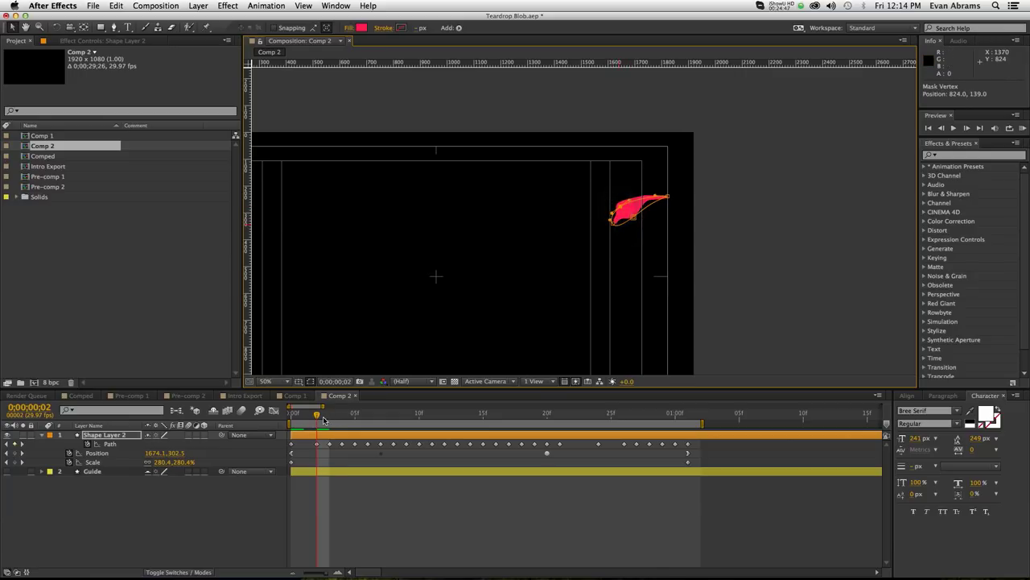
{"action": "left_click_drag", "start_coordinate": [324, 419], "coordinate": [470, 413]}
{"action": "scroll", "coordinate": [482, 249], "scroll_direction": "down", "scroll_amount": 1}
{"action": "key", "text": "space"}
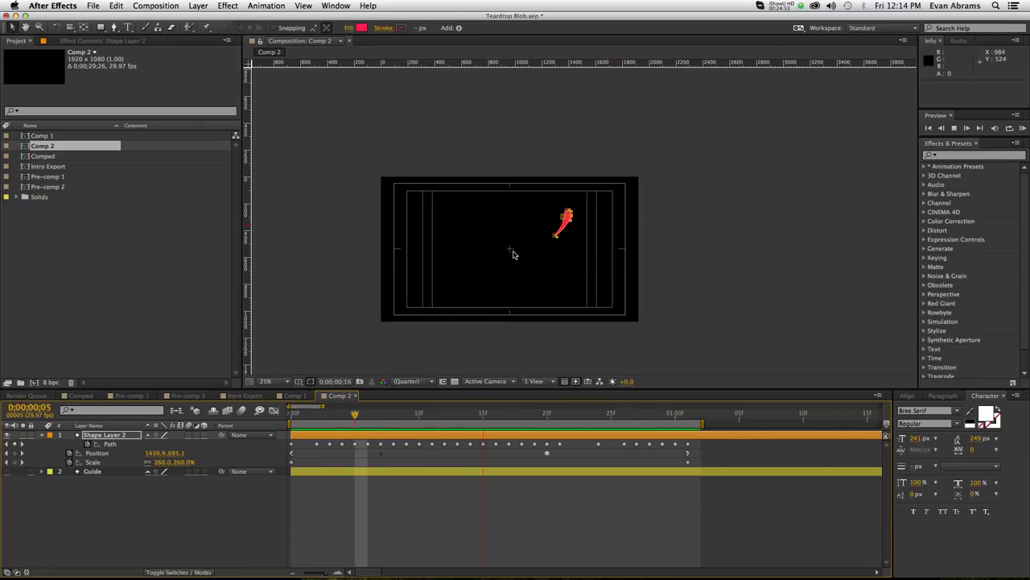
Step: Inspect the blob's shape around 0;00;00;17, and preview the whole animation with Shape Layer 2 deselected
{"action": "key", "text": "space"}
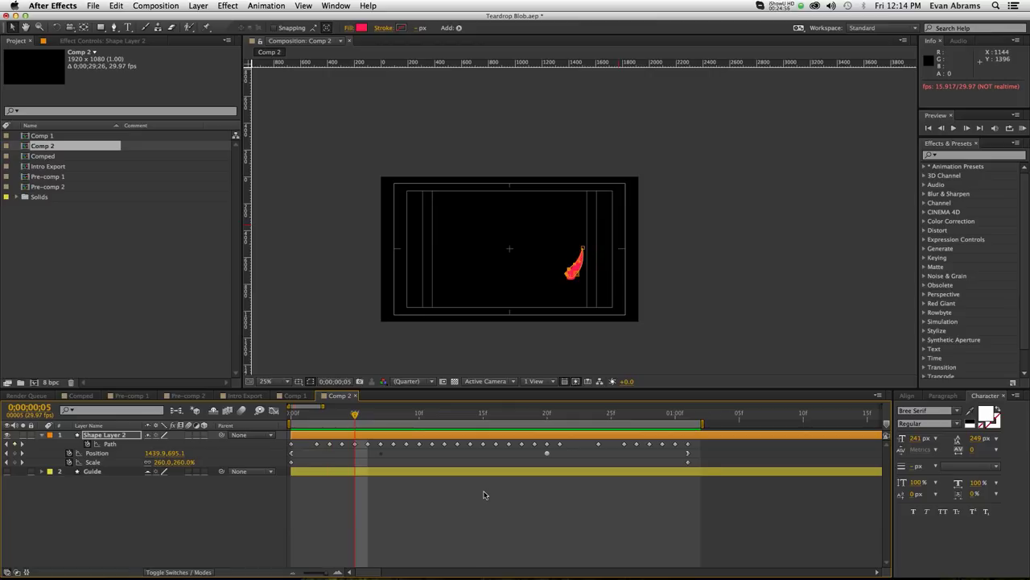
{"action": "left_click", "coordinate": [399, 475]}
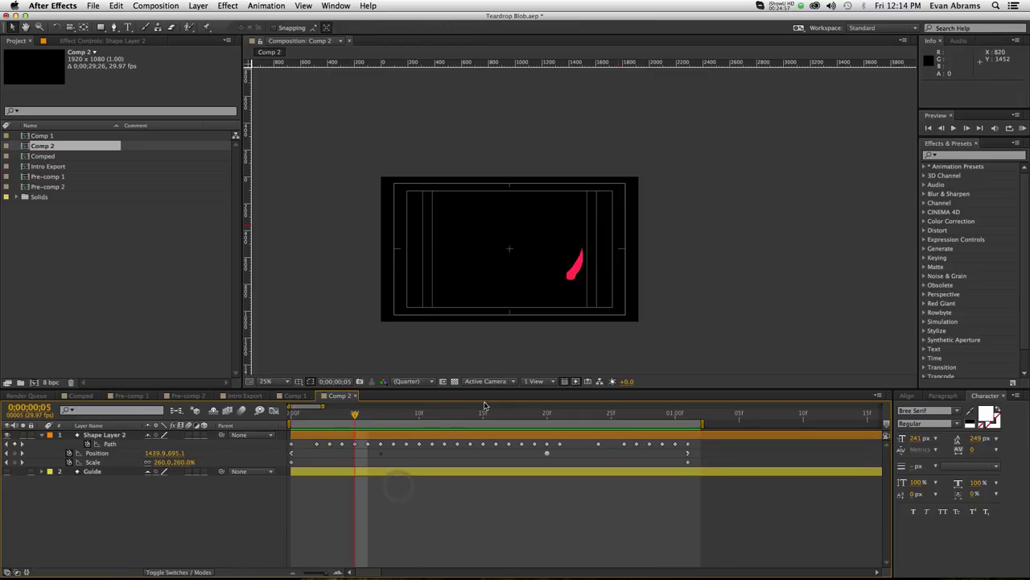
{"action": "left_click_drag", "start_coordinate": [472, 414], "coordinate": [553, 419]}
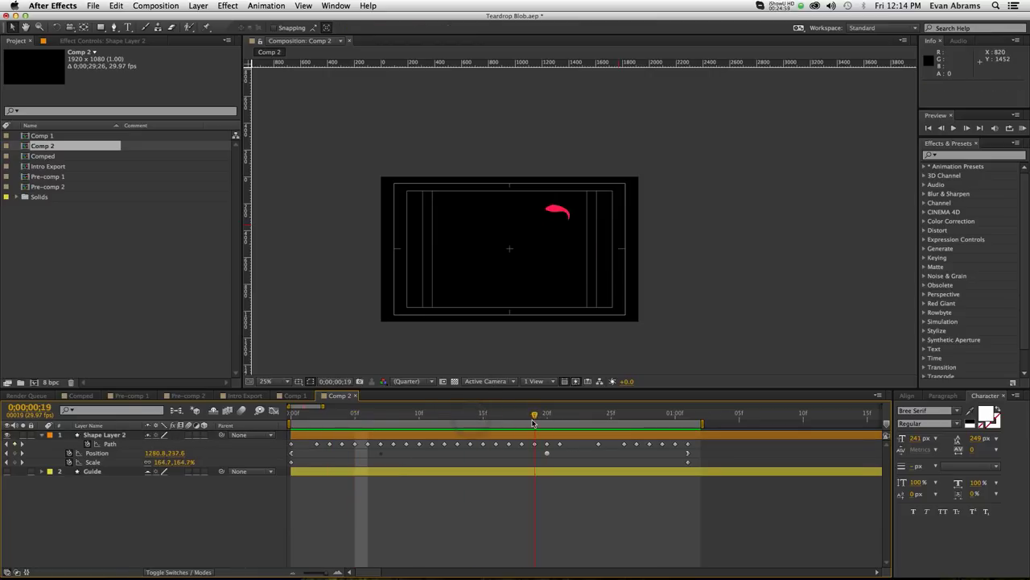
{"action": "scroll", "coordinate": [604, 243], "scroll_direction": "up", "scroll_amount": 2}
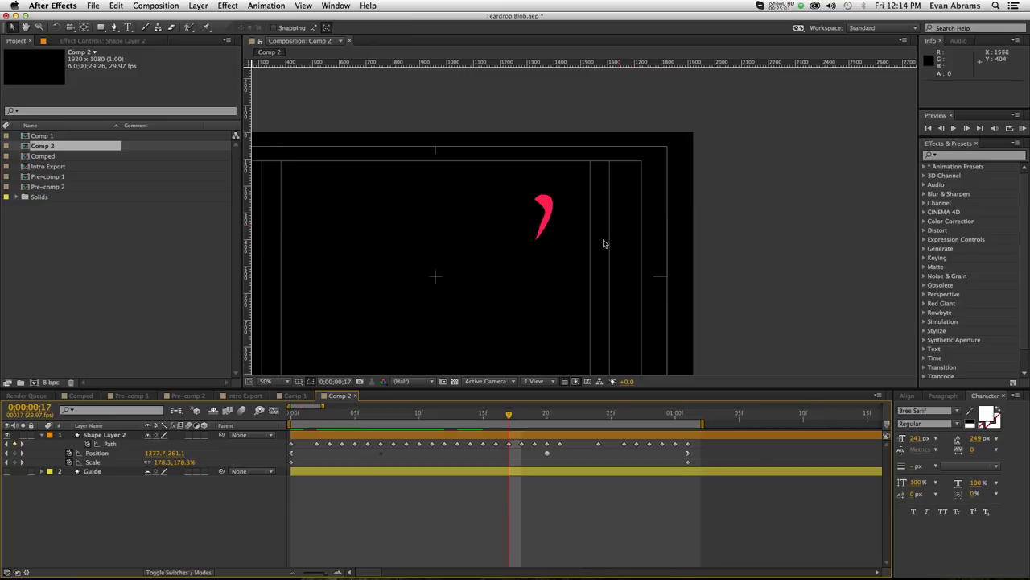
{"action": "left_click", "coordinate": [551, 222]}
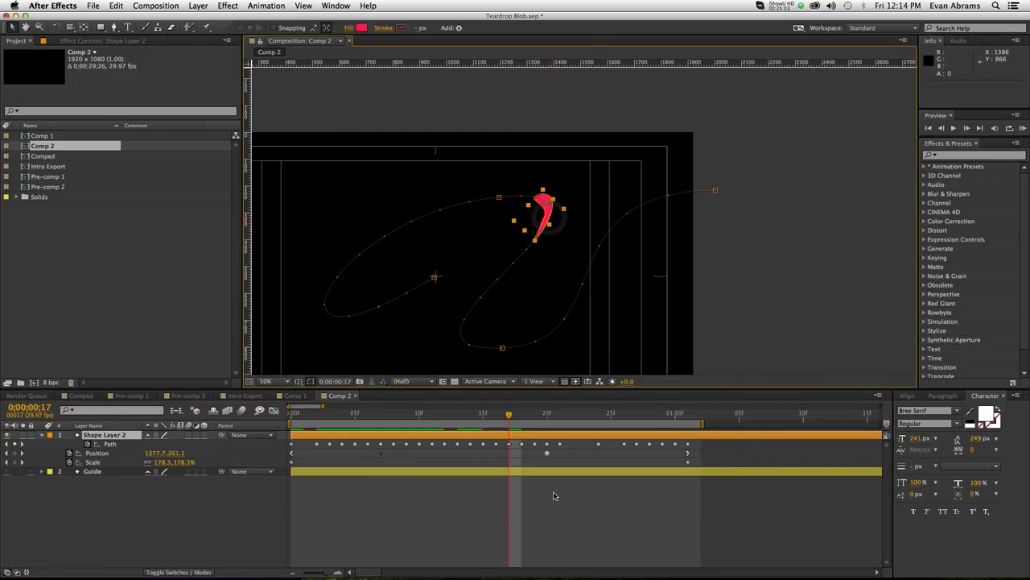
{"action": "left_click", "coordinate": [553, 482]}
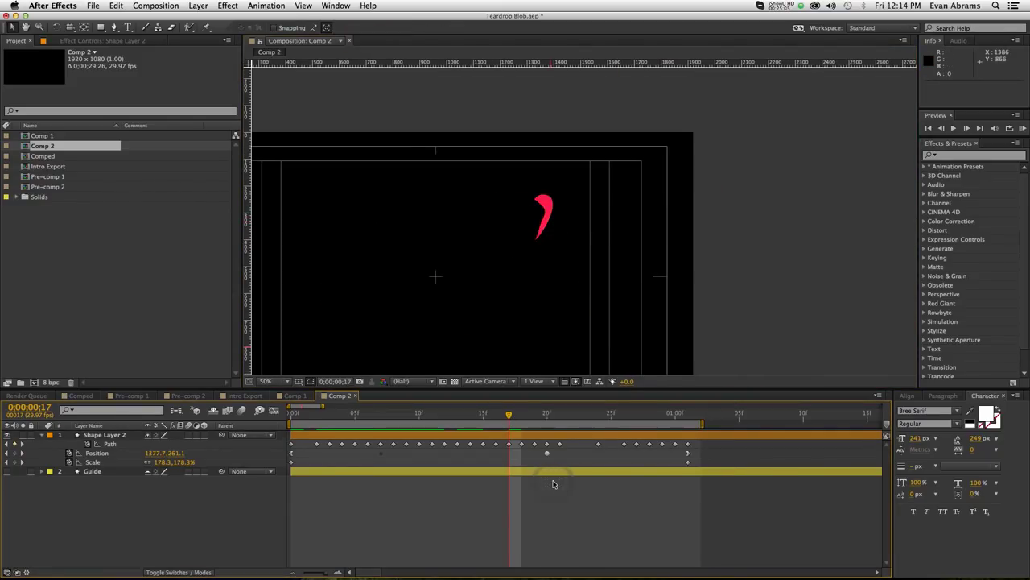
{"action": "key", "text": "space"}
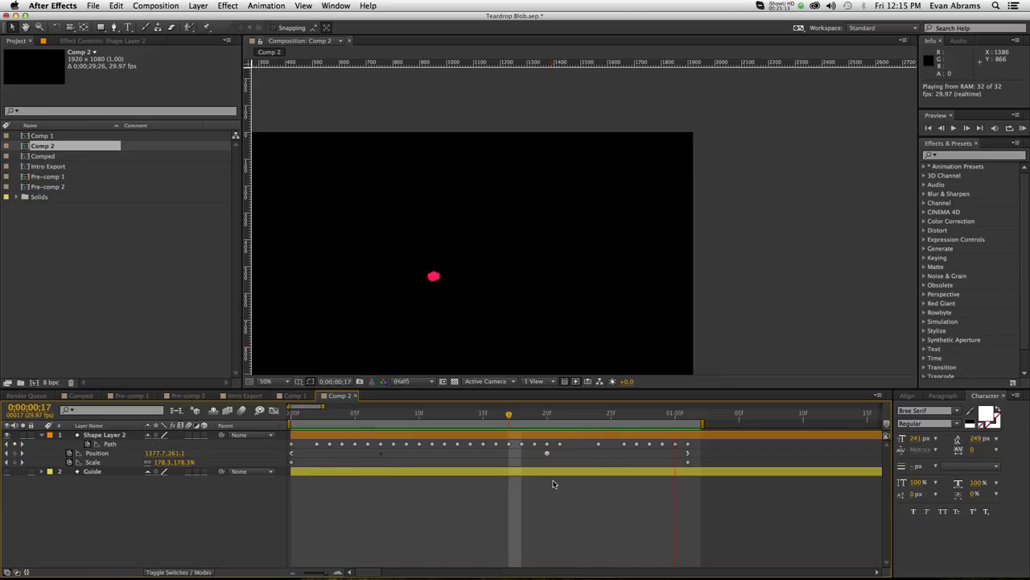
{"action": "key", "text": "space"}
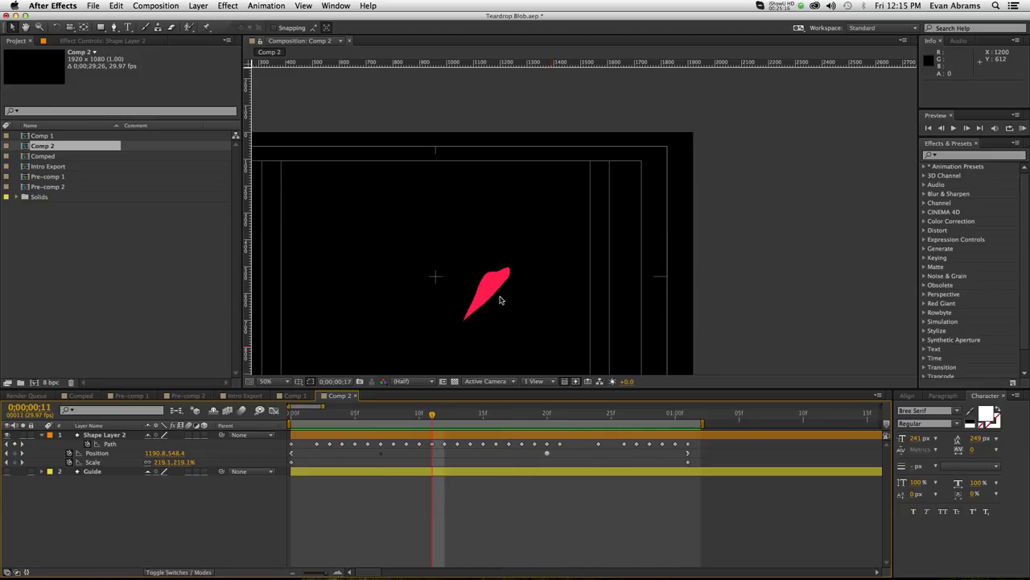
Step: At 0;00;00;11, select Shape Layer 2 in the composition
{"action": "left_click_drag", "start_coordinate": [494, 293], "coordinate": [504, 251]}
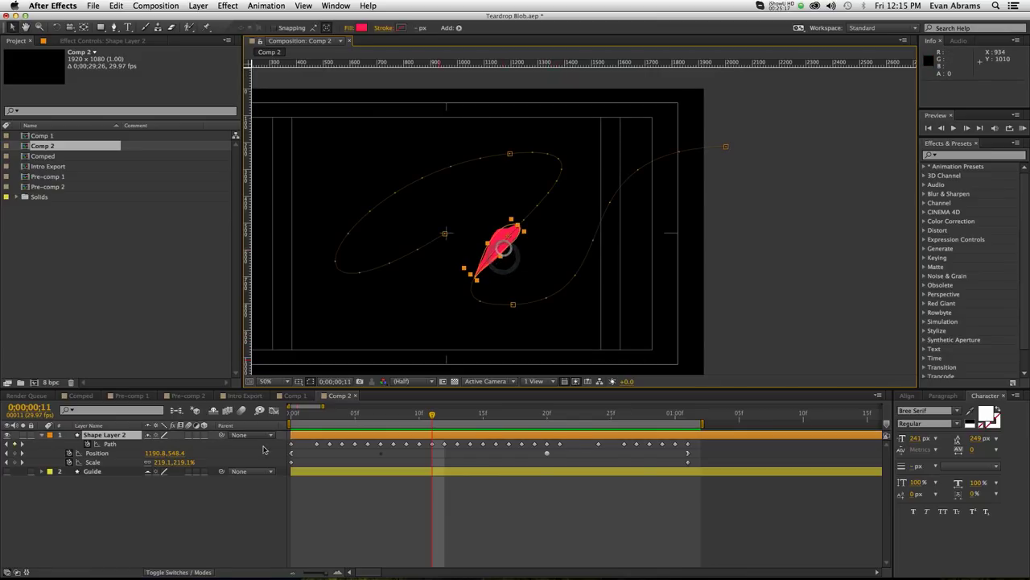